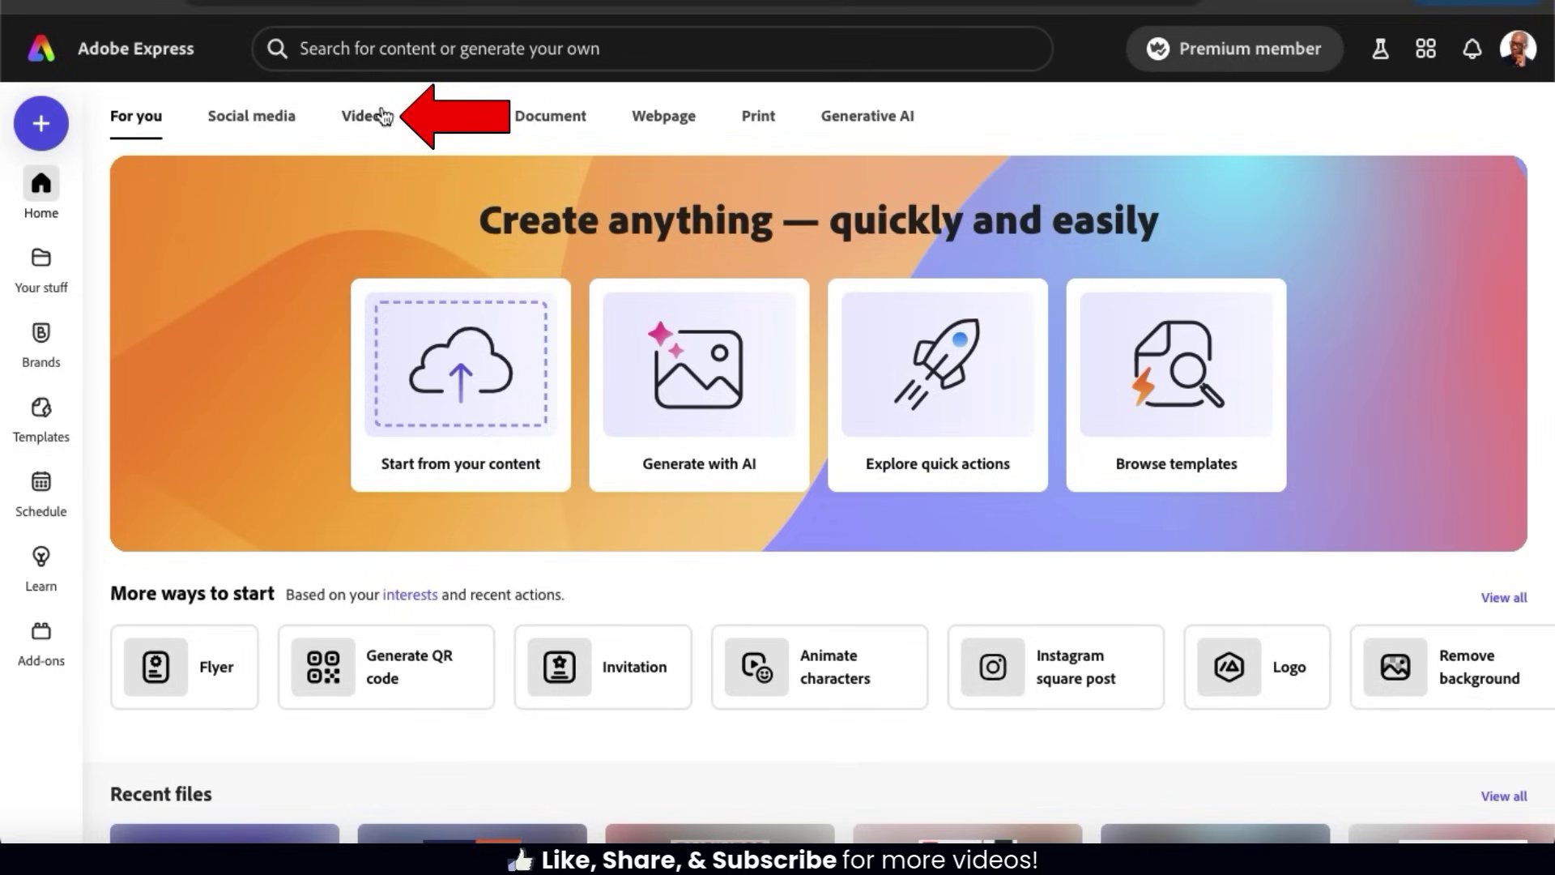
Show all video quick actions, filter to Generative AI, and start Generate video.
click(357, 130)
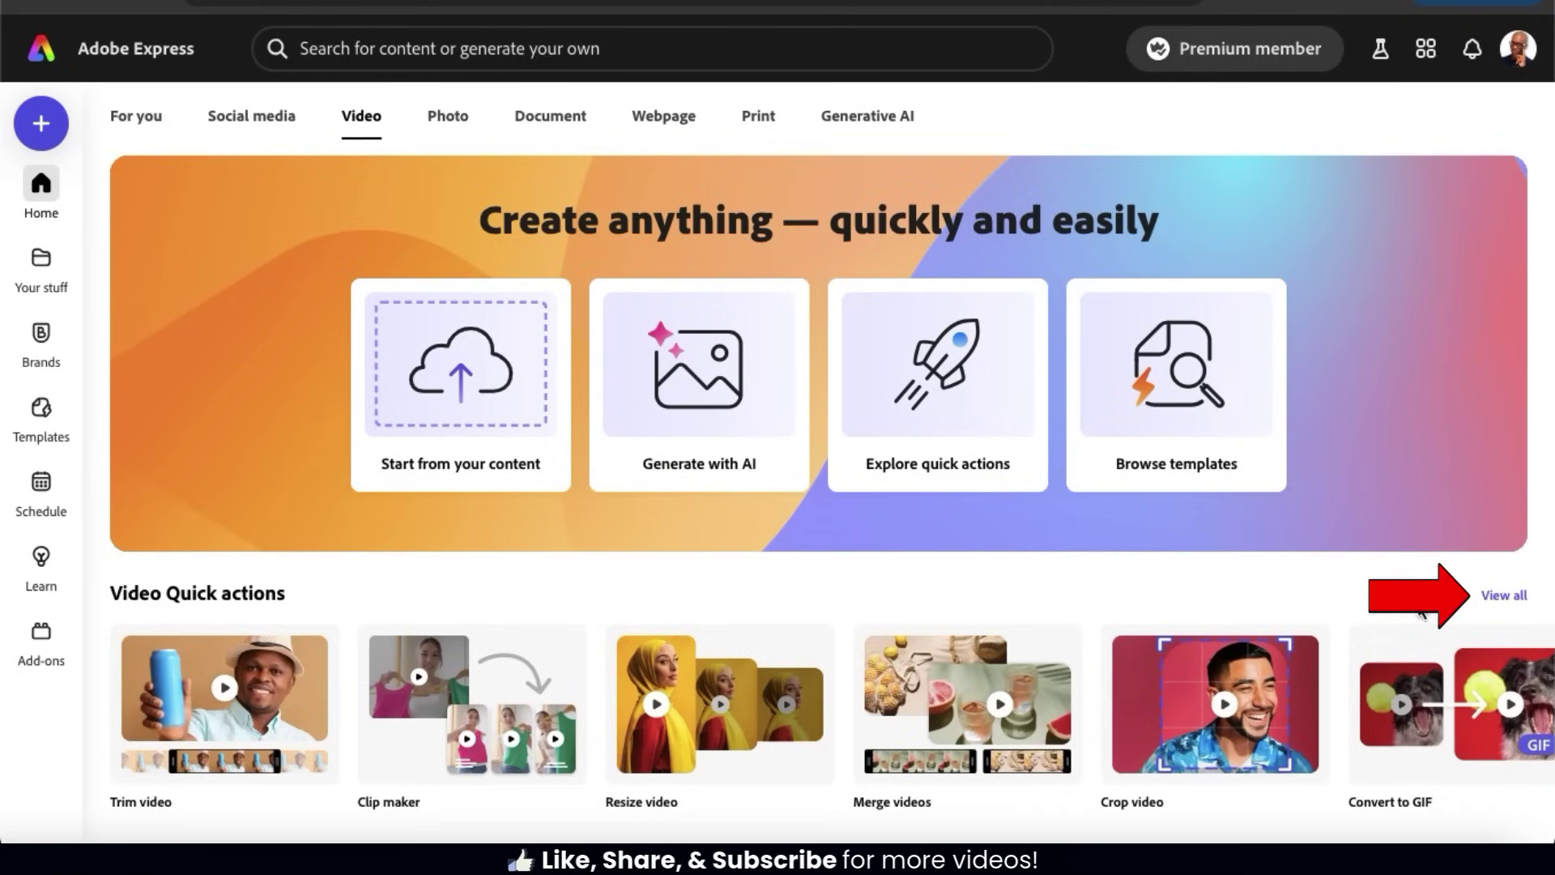
click(1503, 599)
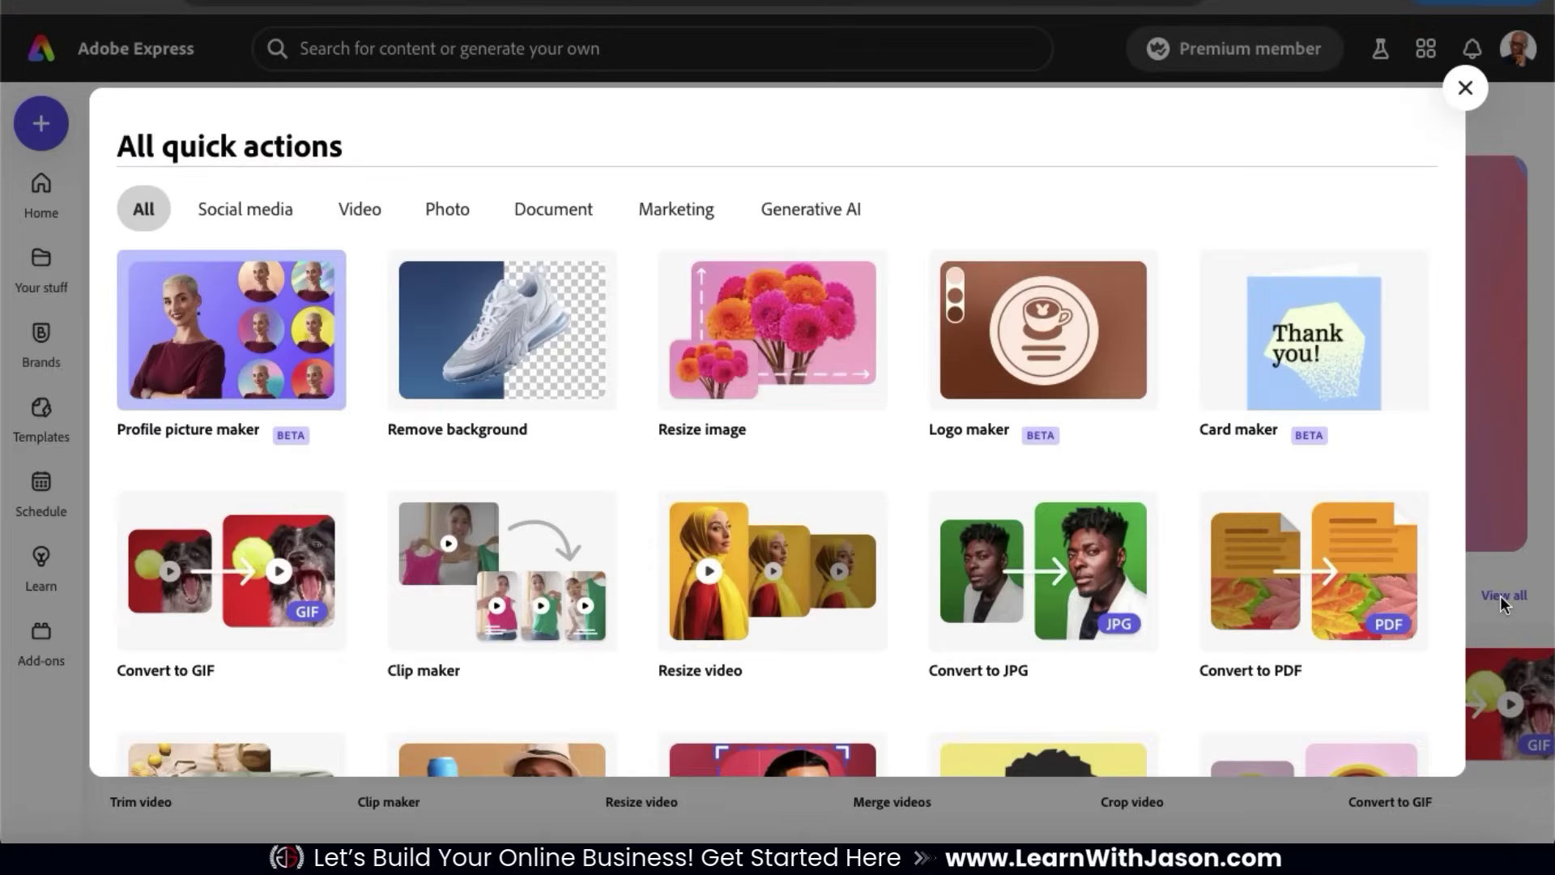
click(812, 224)
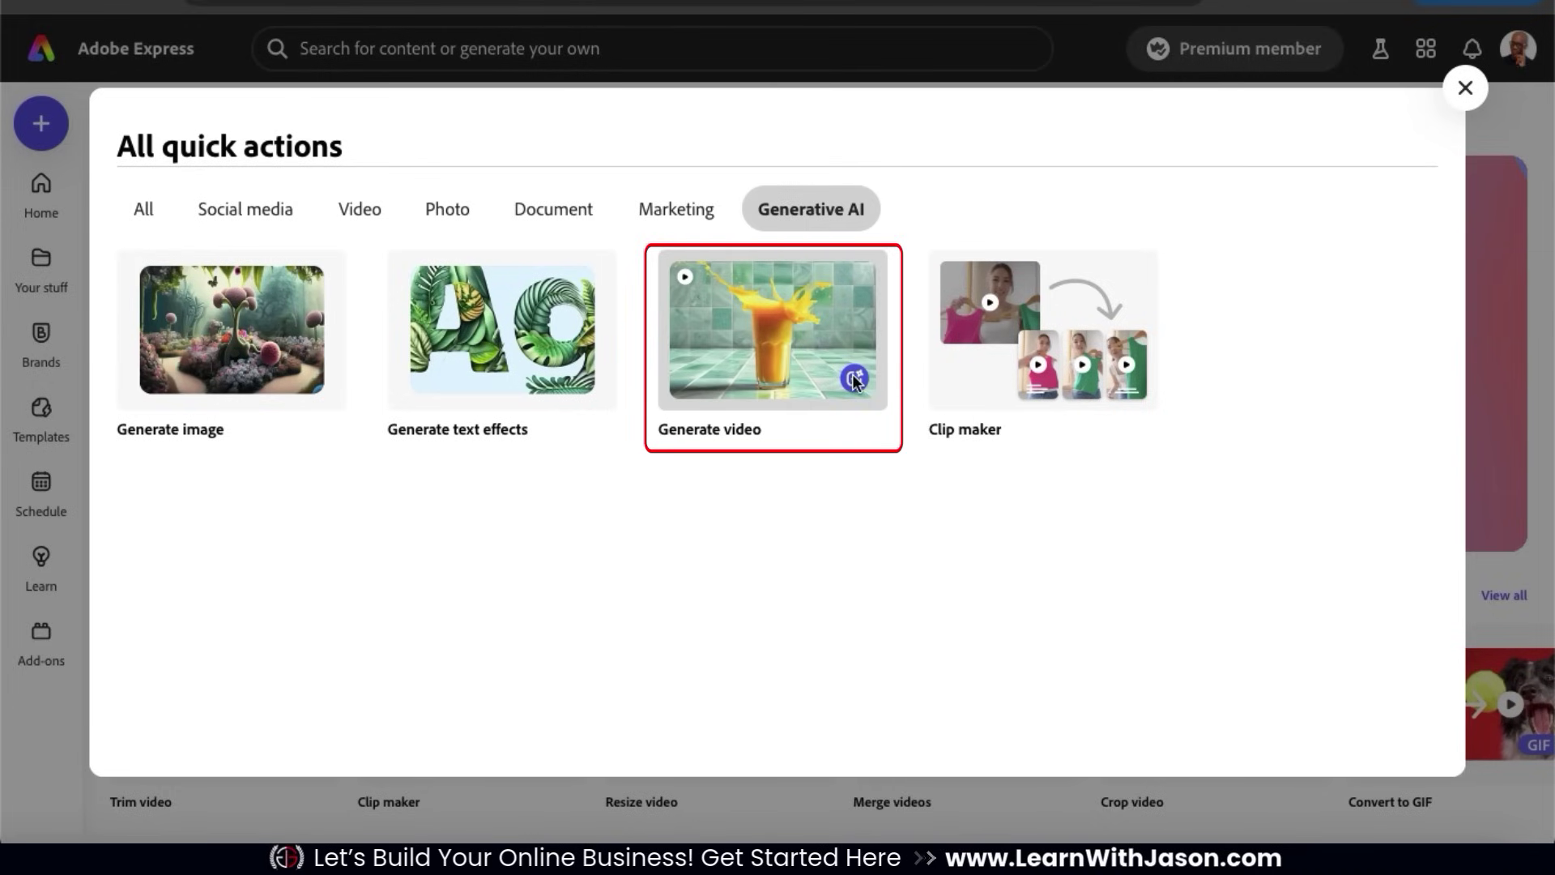
click(789, 357)
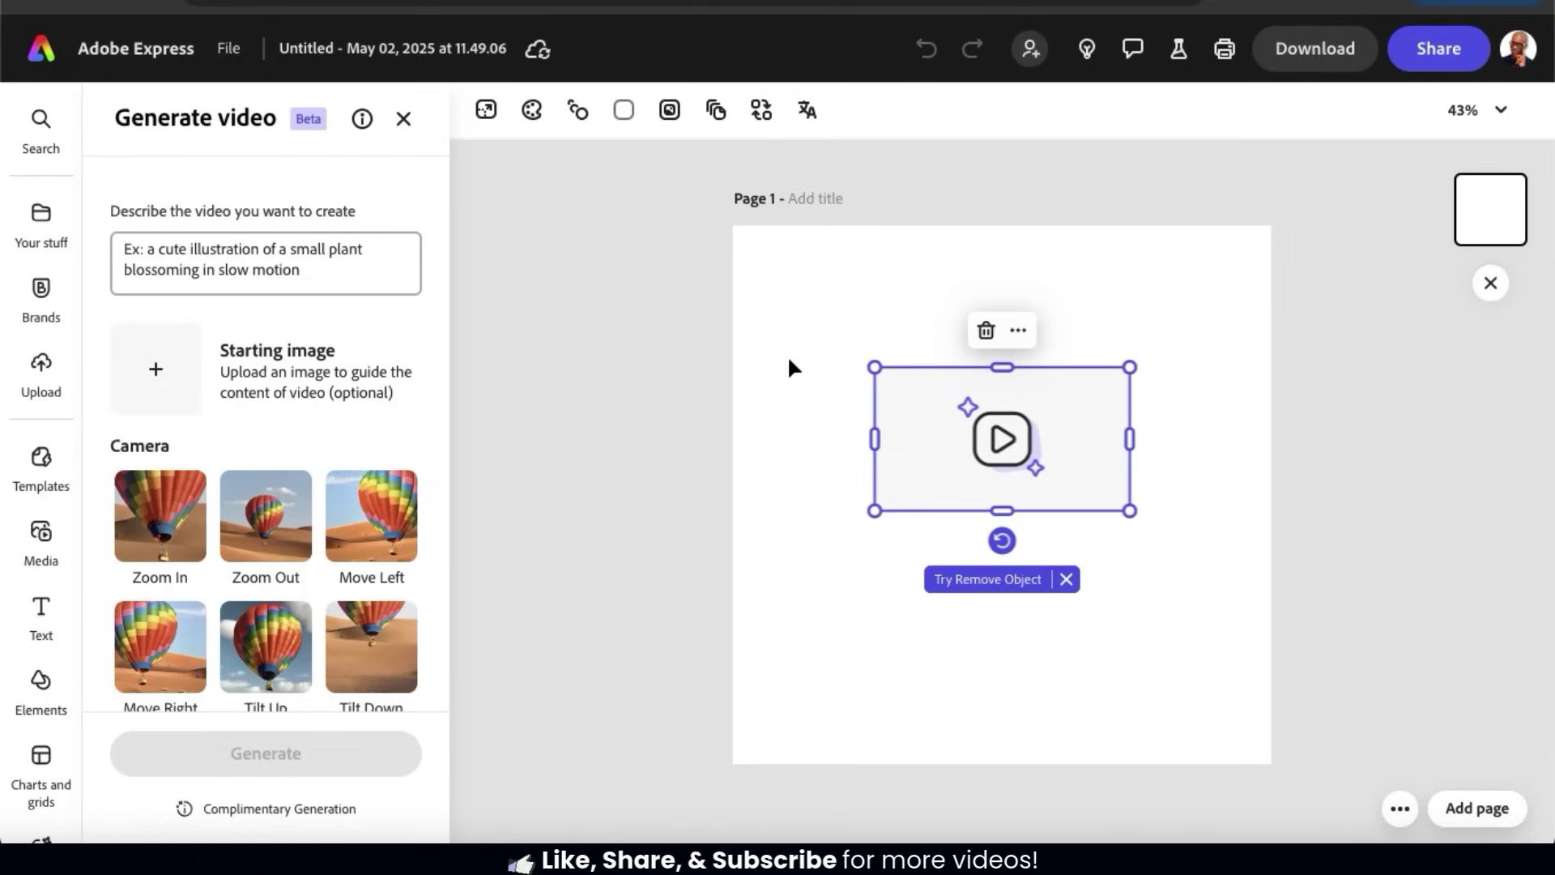
Enter the prompt 'A close-up shot of hot coffee being poured into a mug, with a warm and soothing aesthetic.'.
click(378, 269)
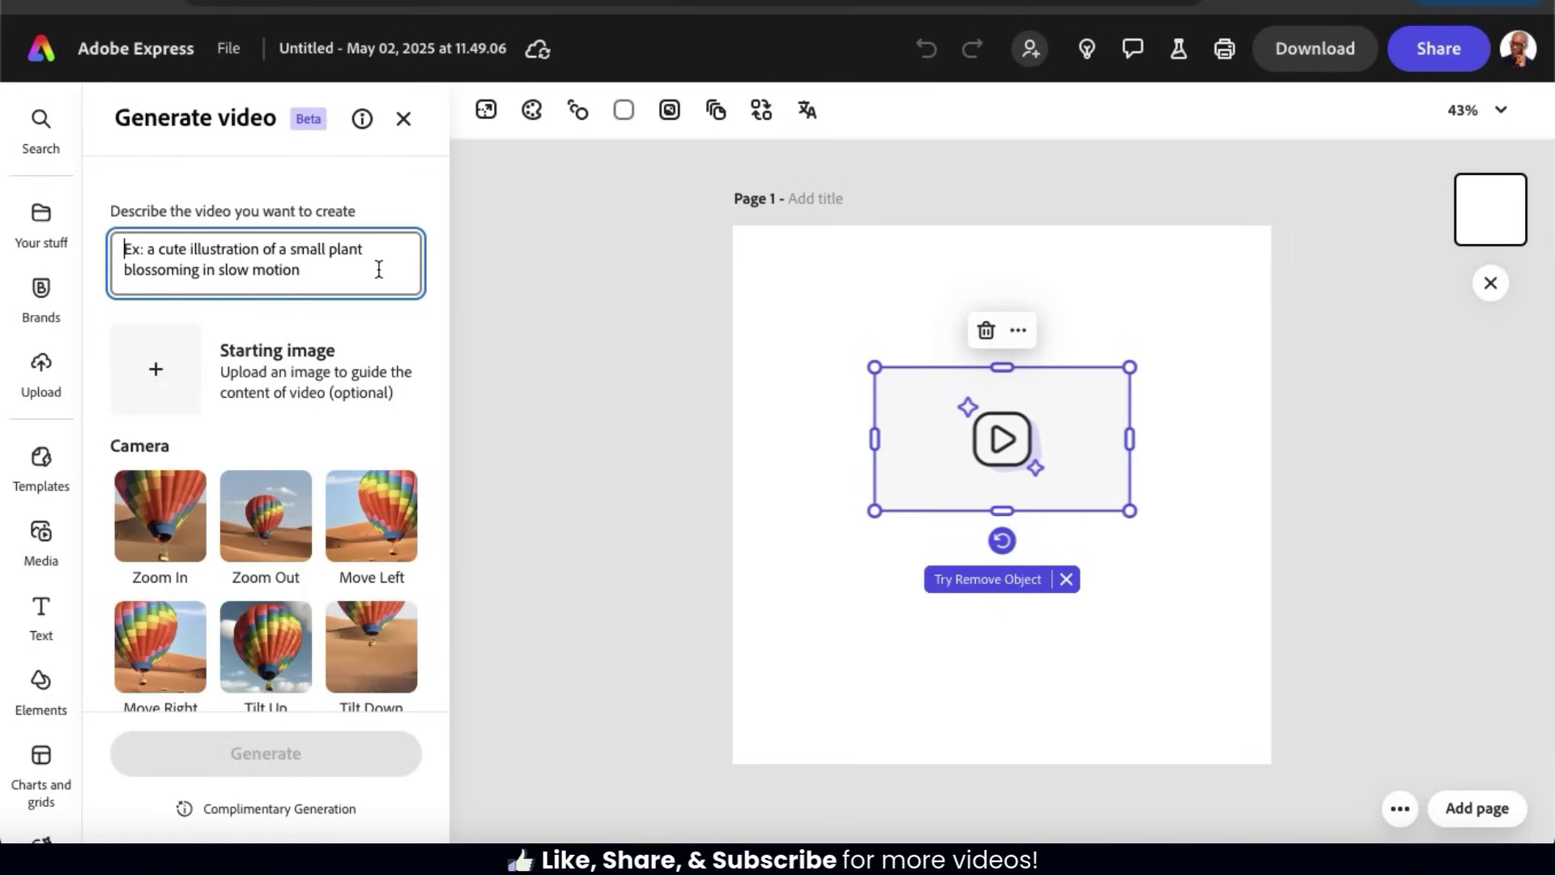
text(A close-up)
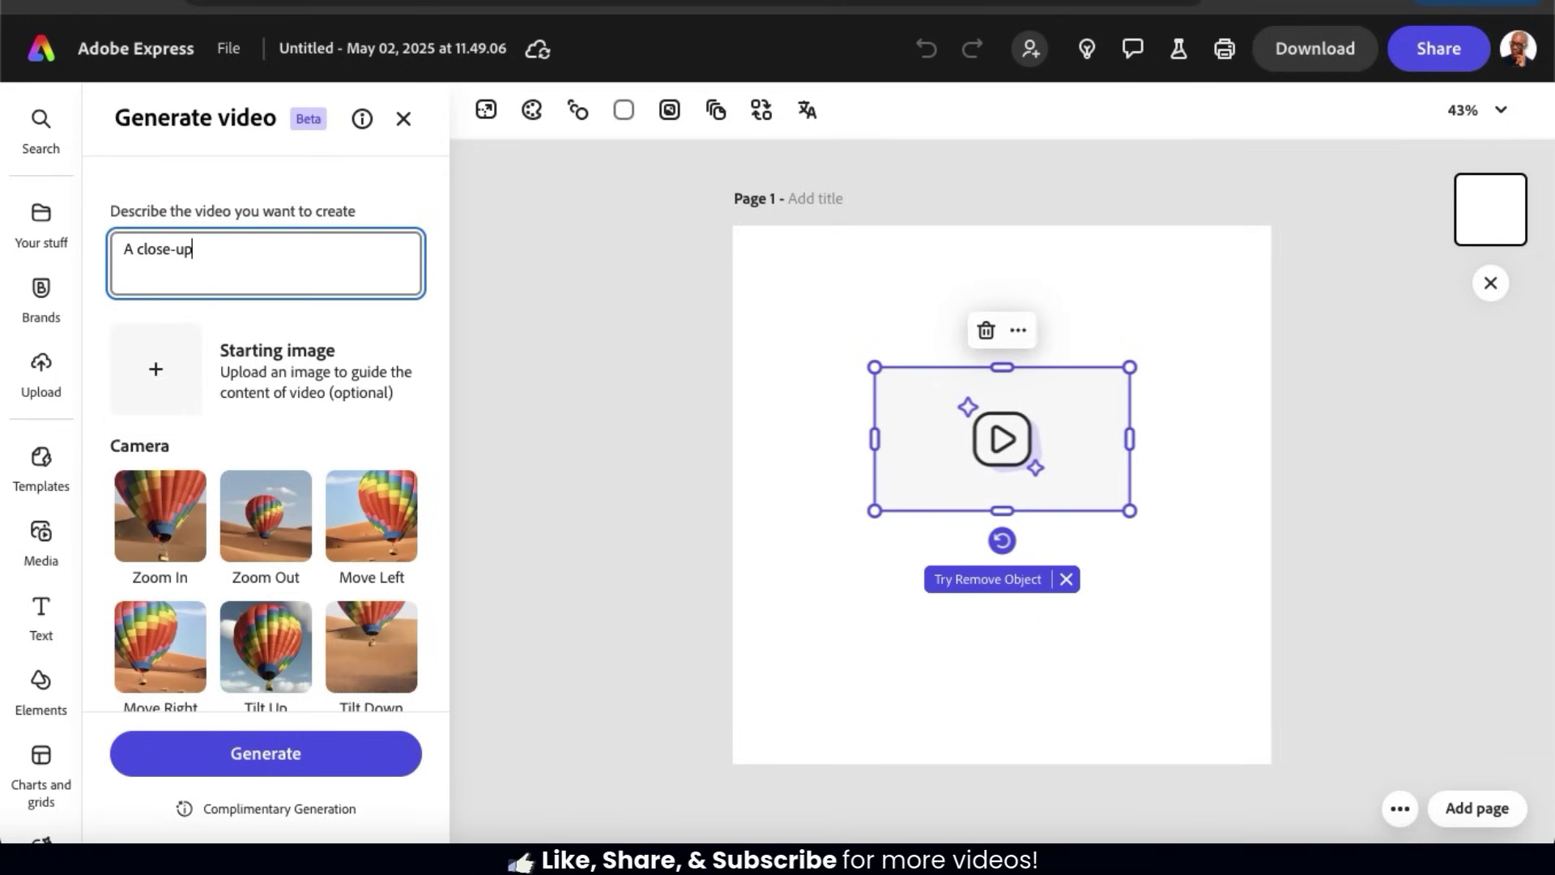
text( shot of hot coffee being poured into a mug, with a warm and soothi)
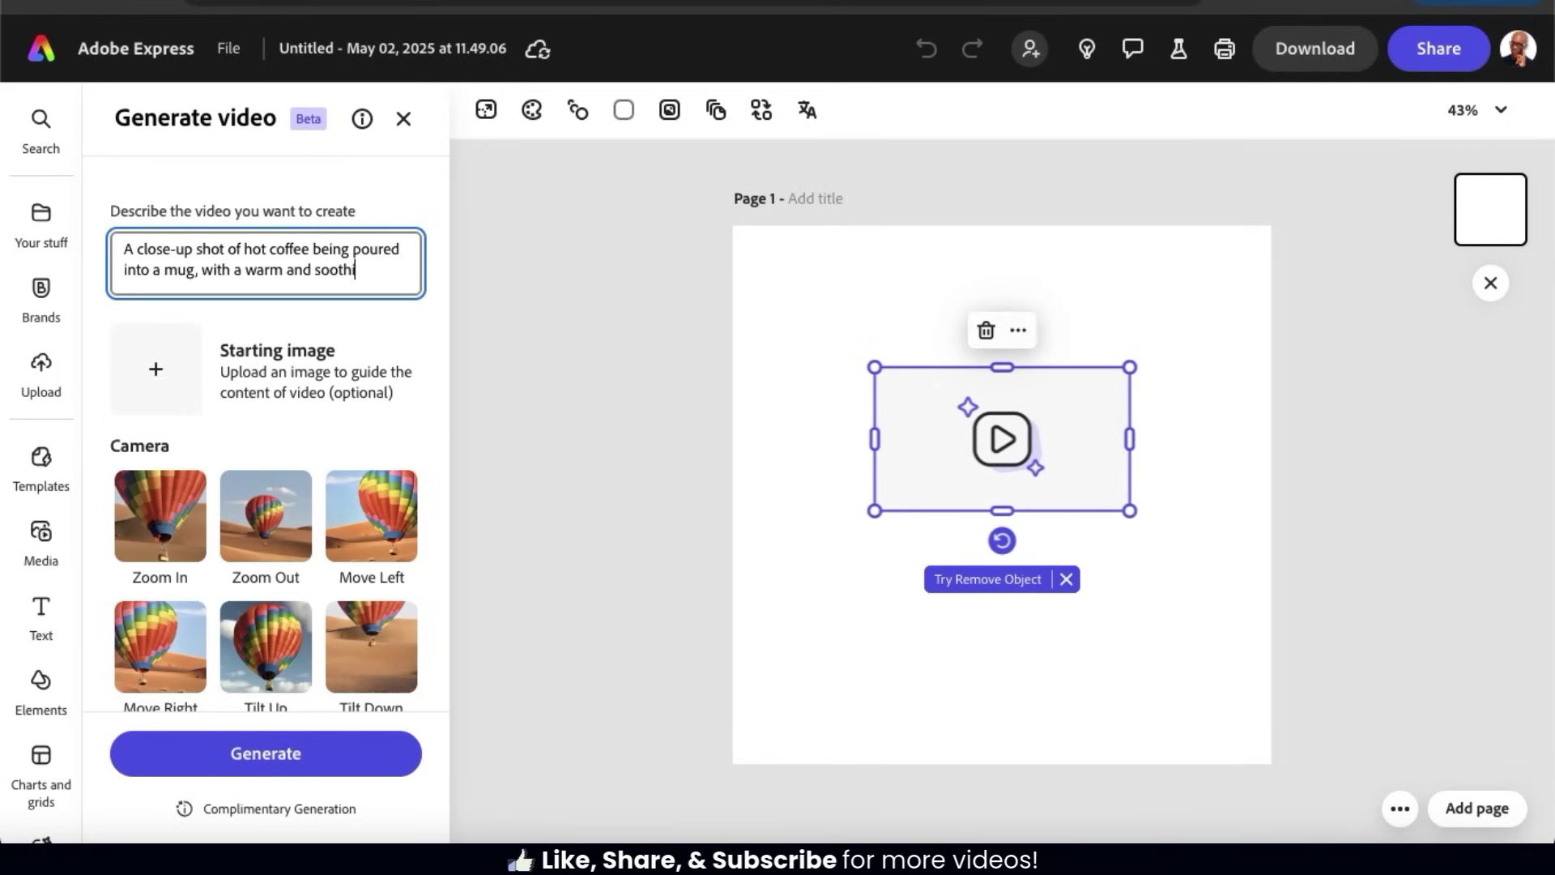
text(ng aesth)
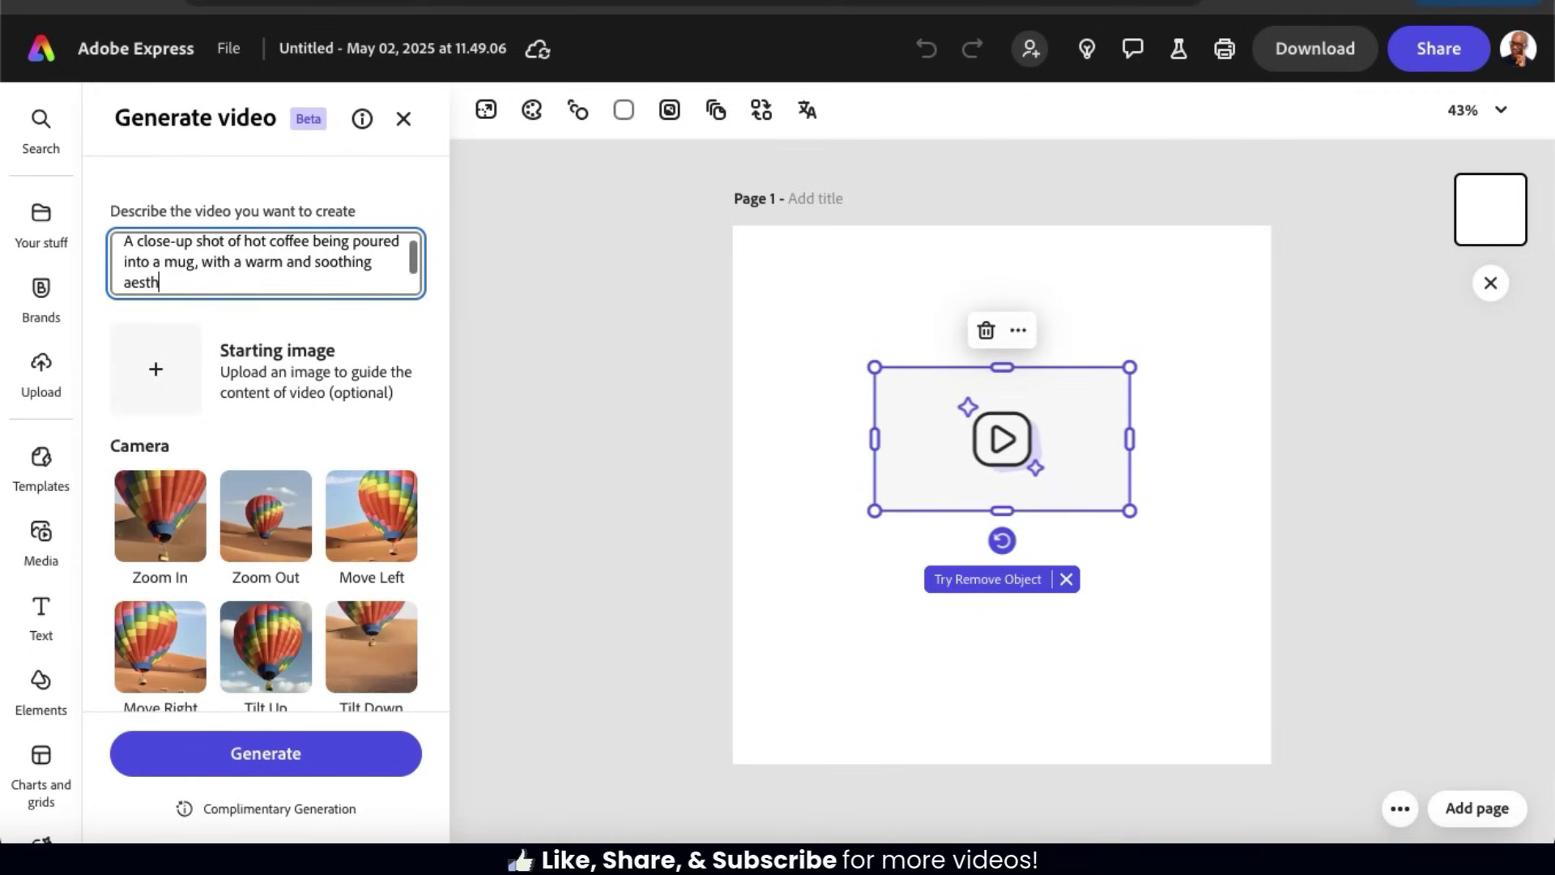
text(etic)
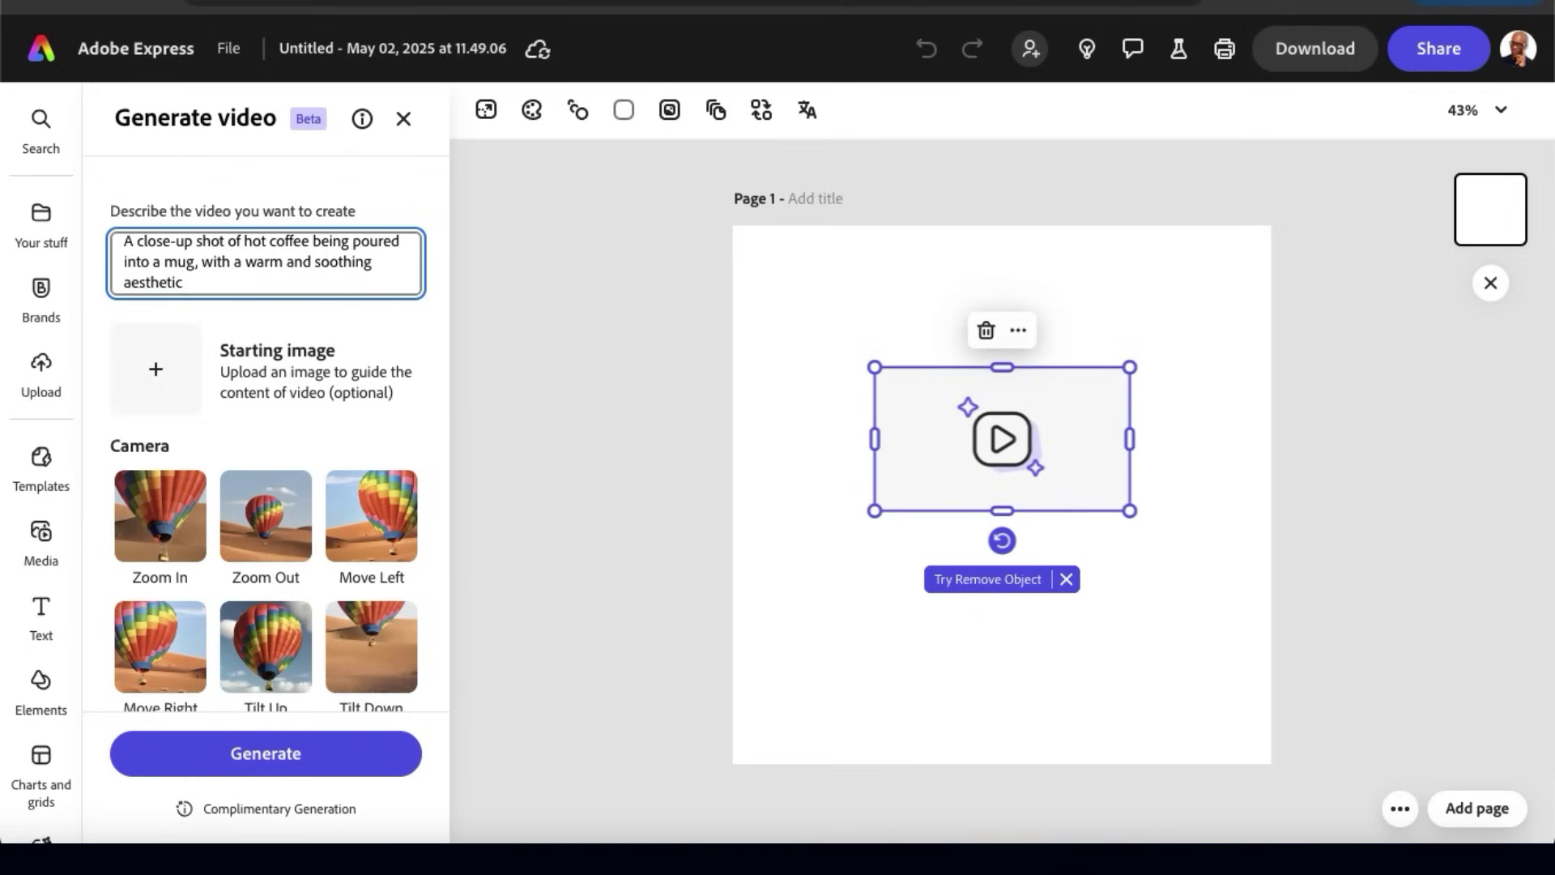
text(.)
click(438, 269)
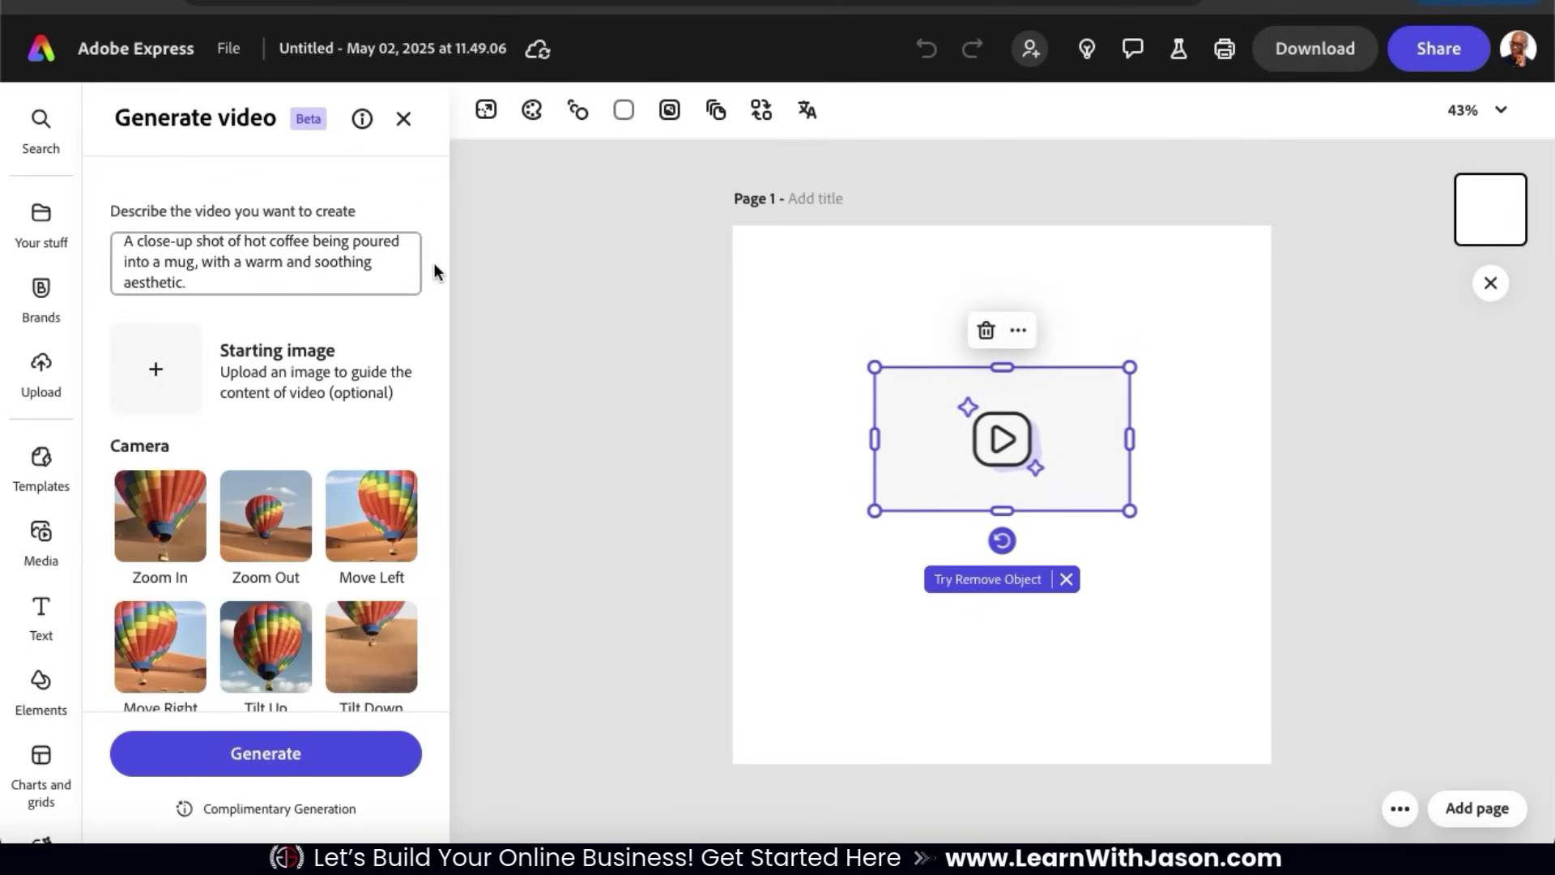
Choose the Tilt Down camera preset for the coffee video.
click(418, 289)
click(424, 283)
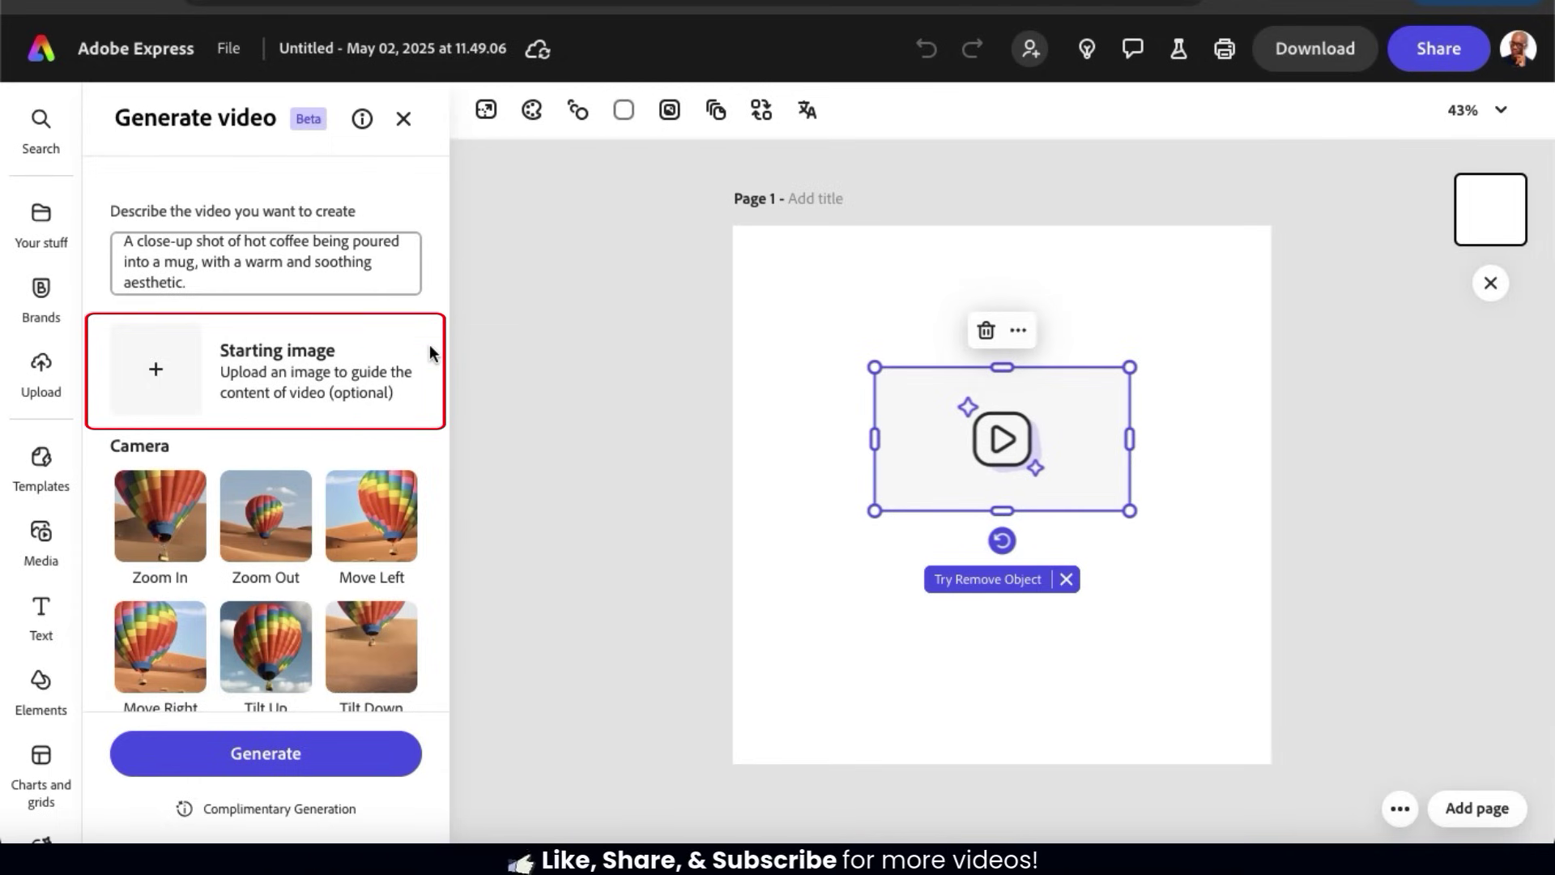
scroll(382, 527, down, 3)
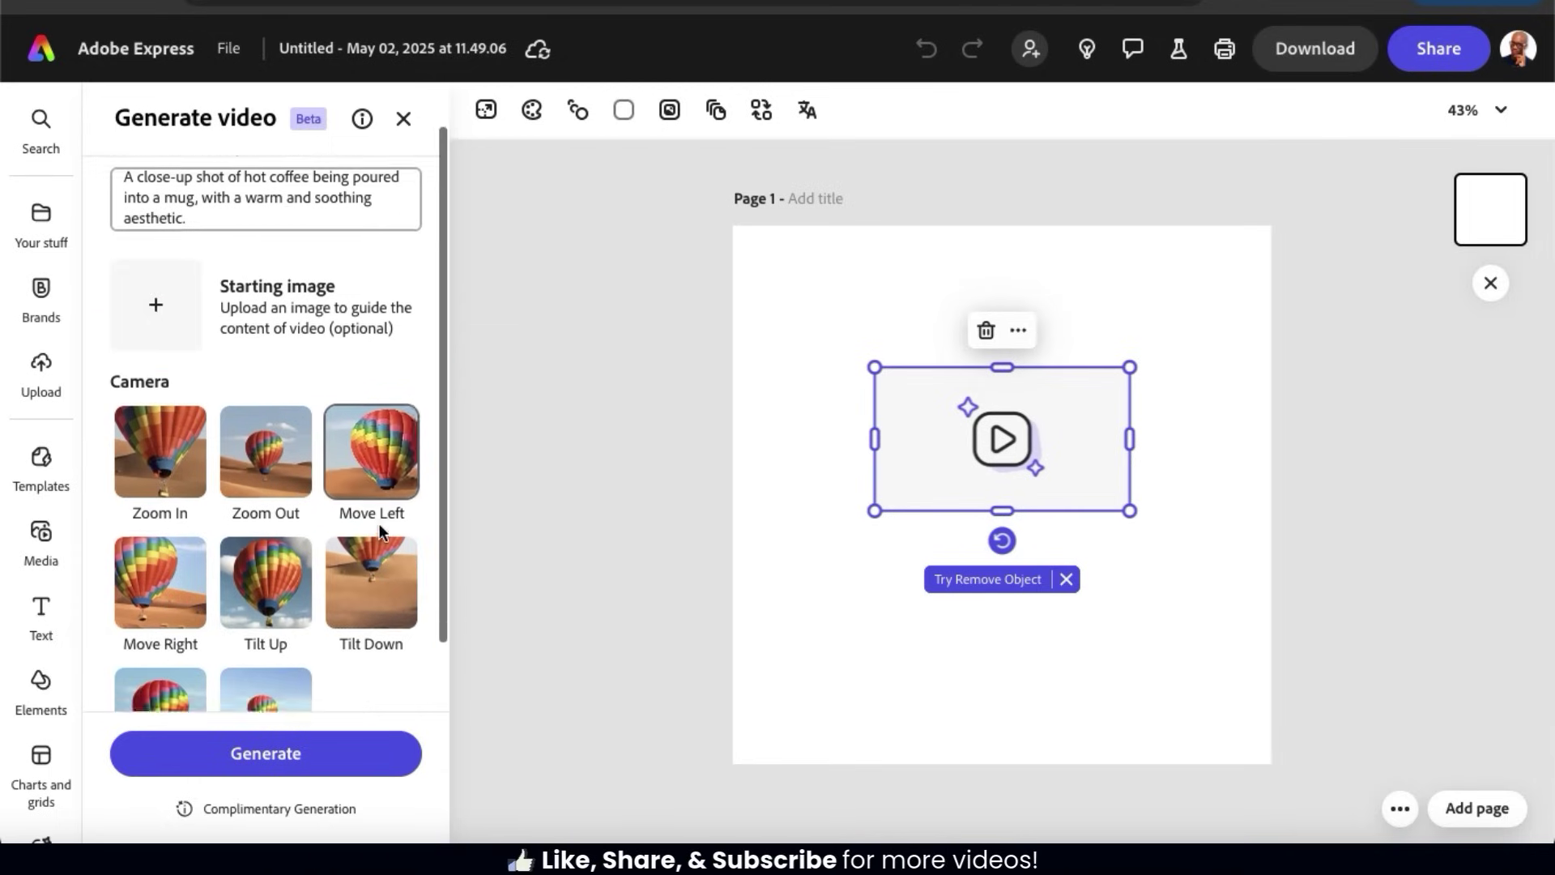
scroll(383, 530, down, 1)
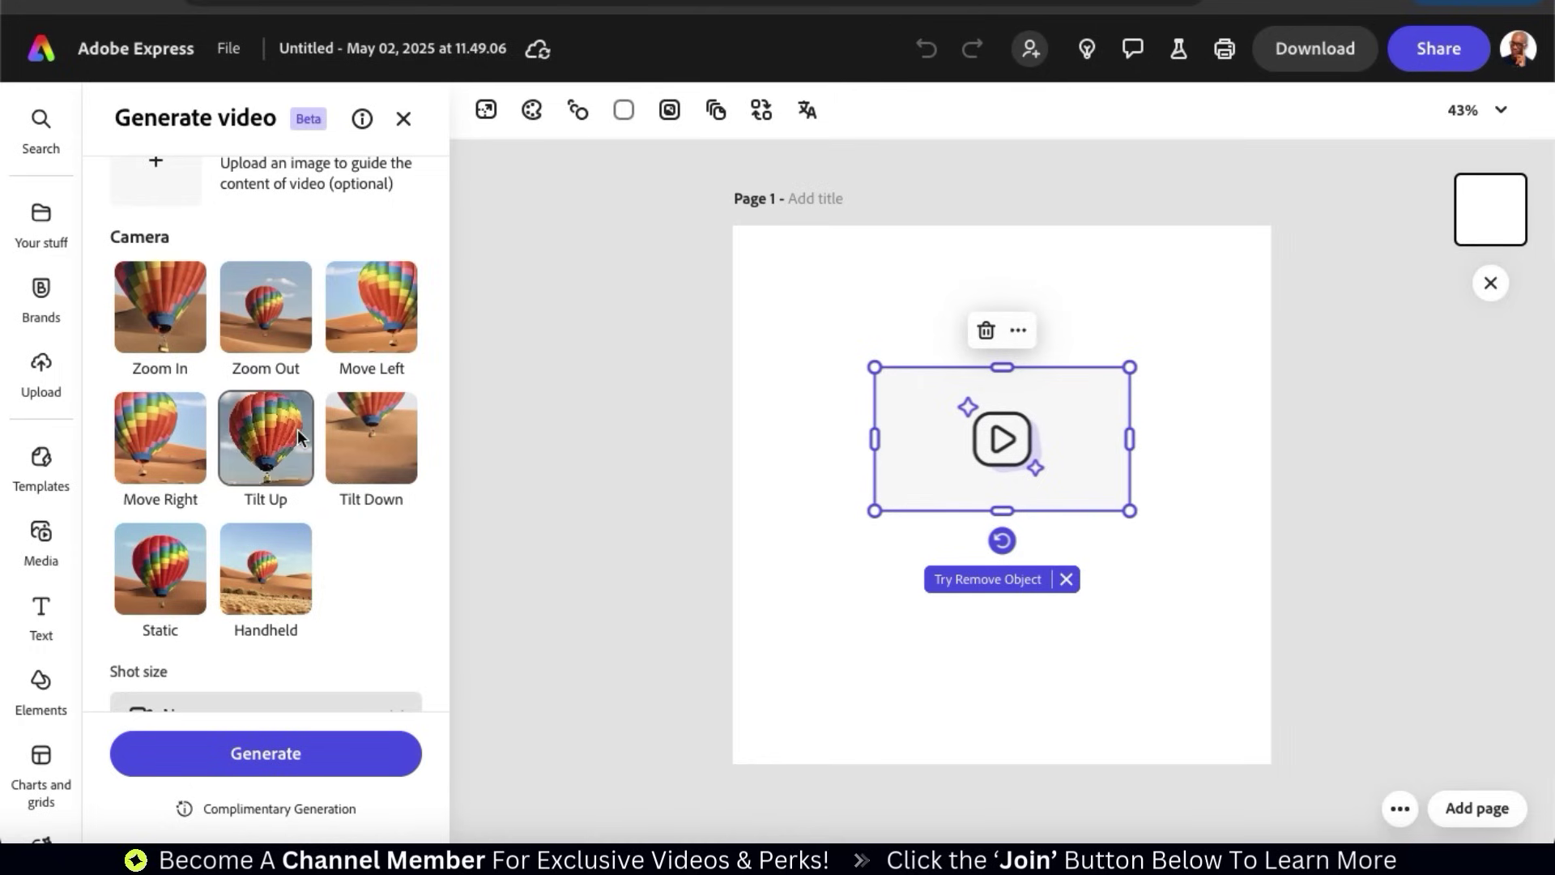
click(368, 446)
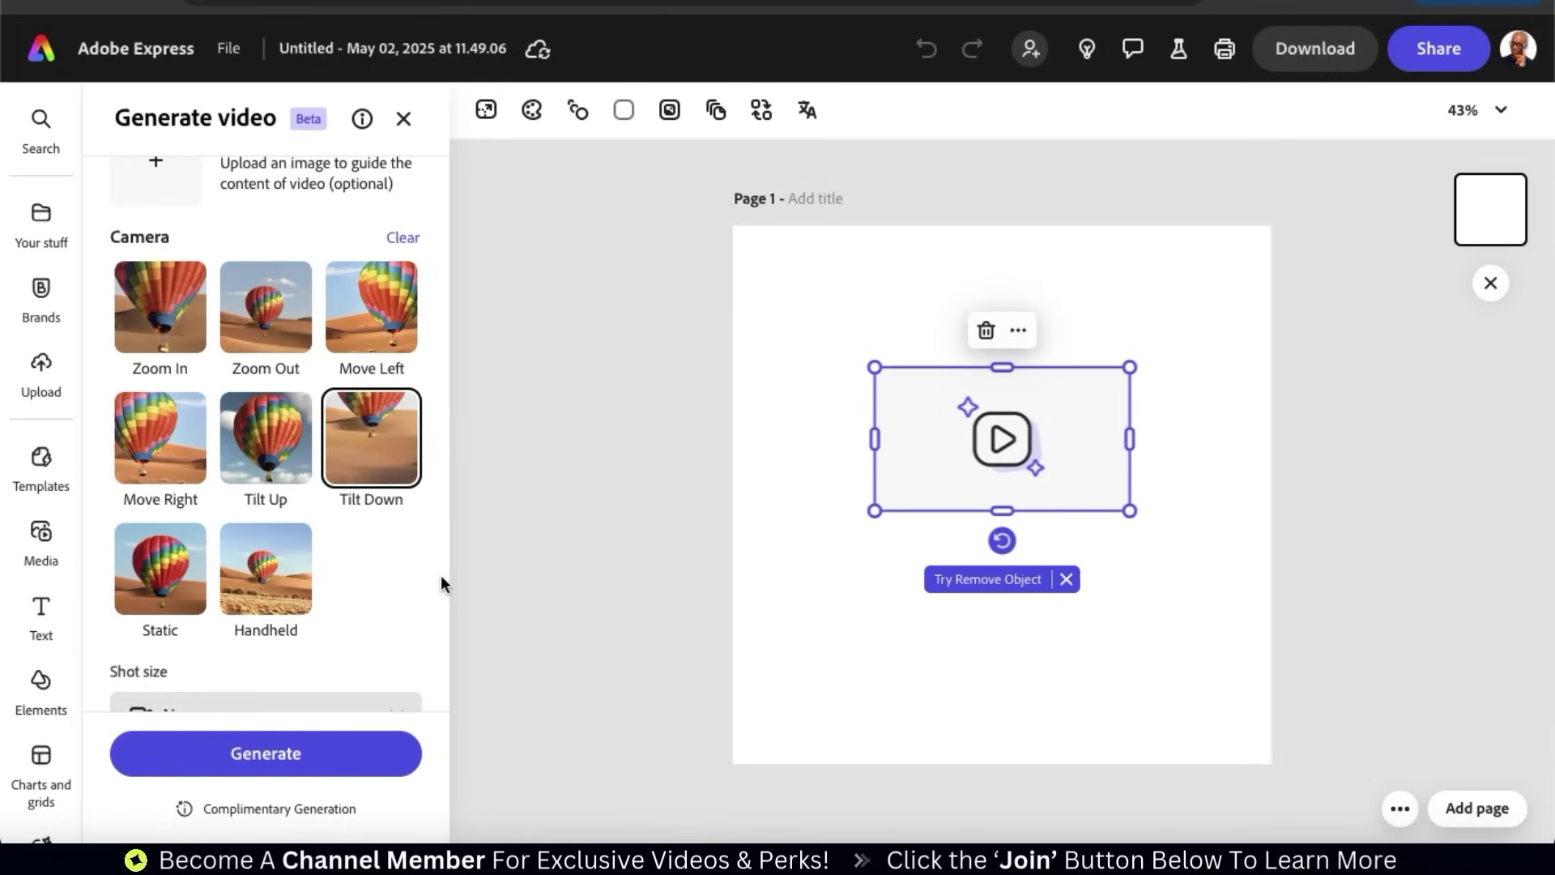
scroll(441, 575, down, 2)
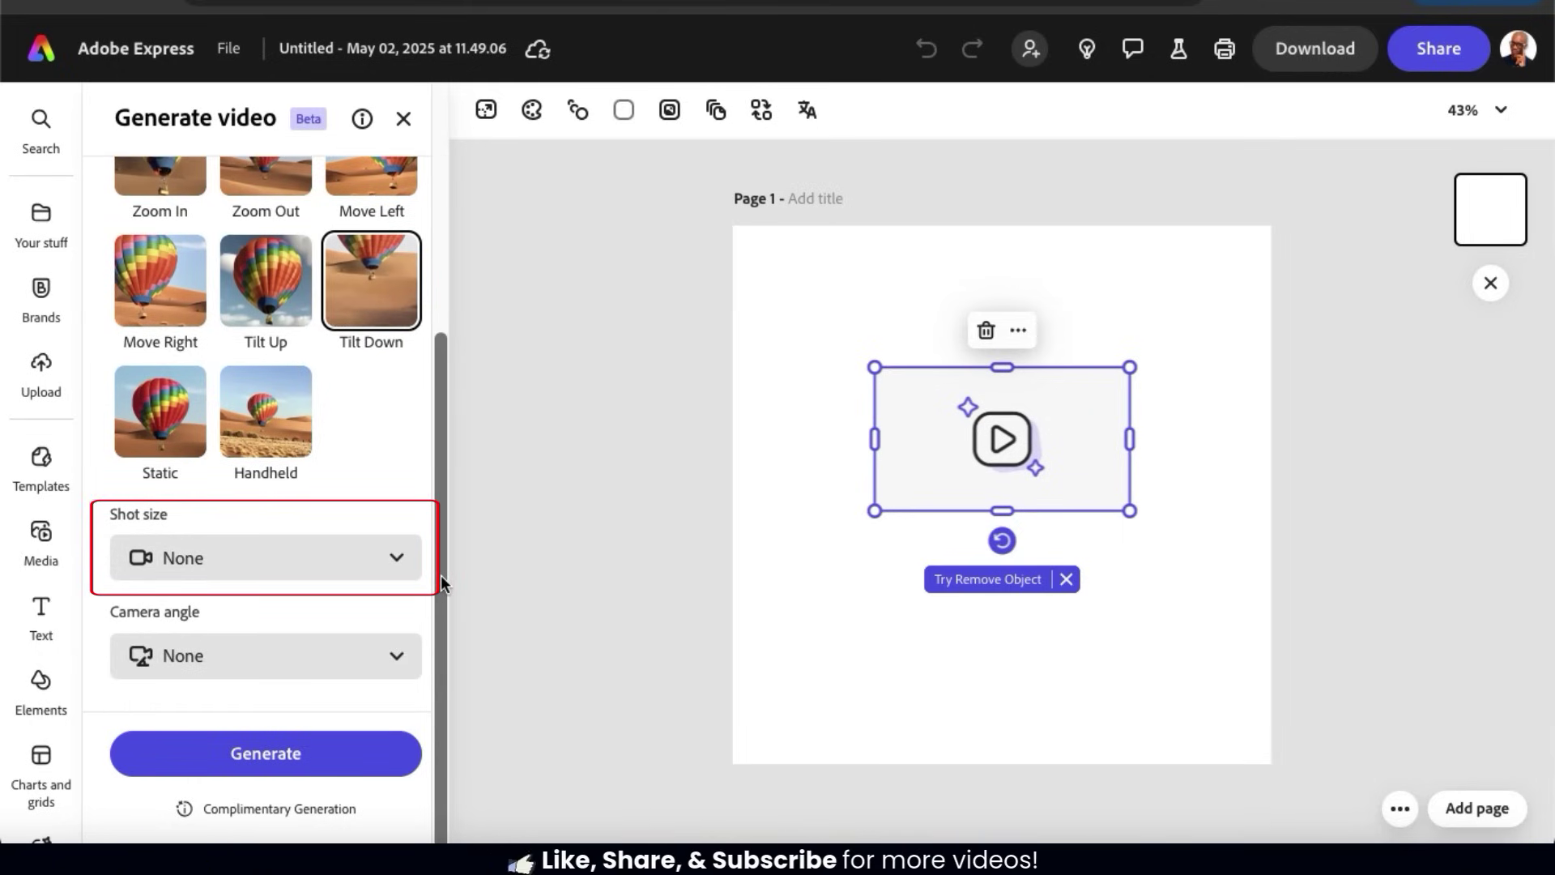
Set Close up shot and High angle shot, then generate the coffee video.
click(403, 559)
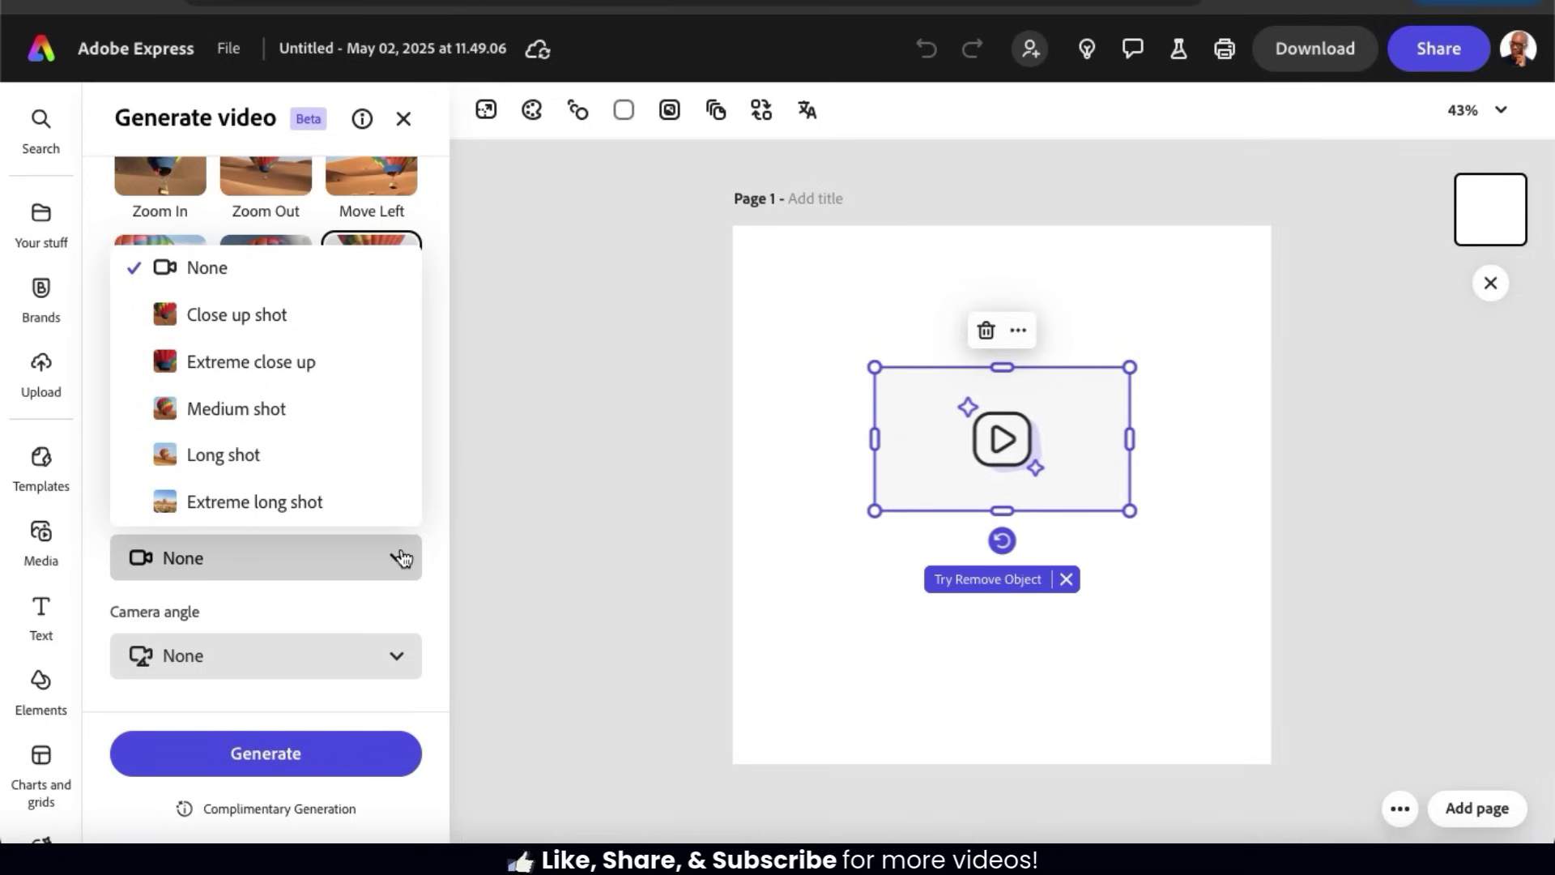
click(381, 340)
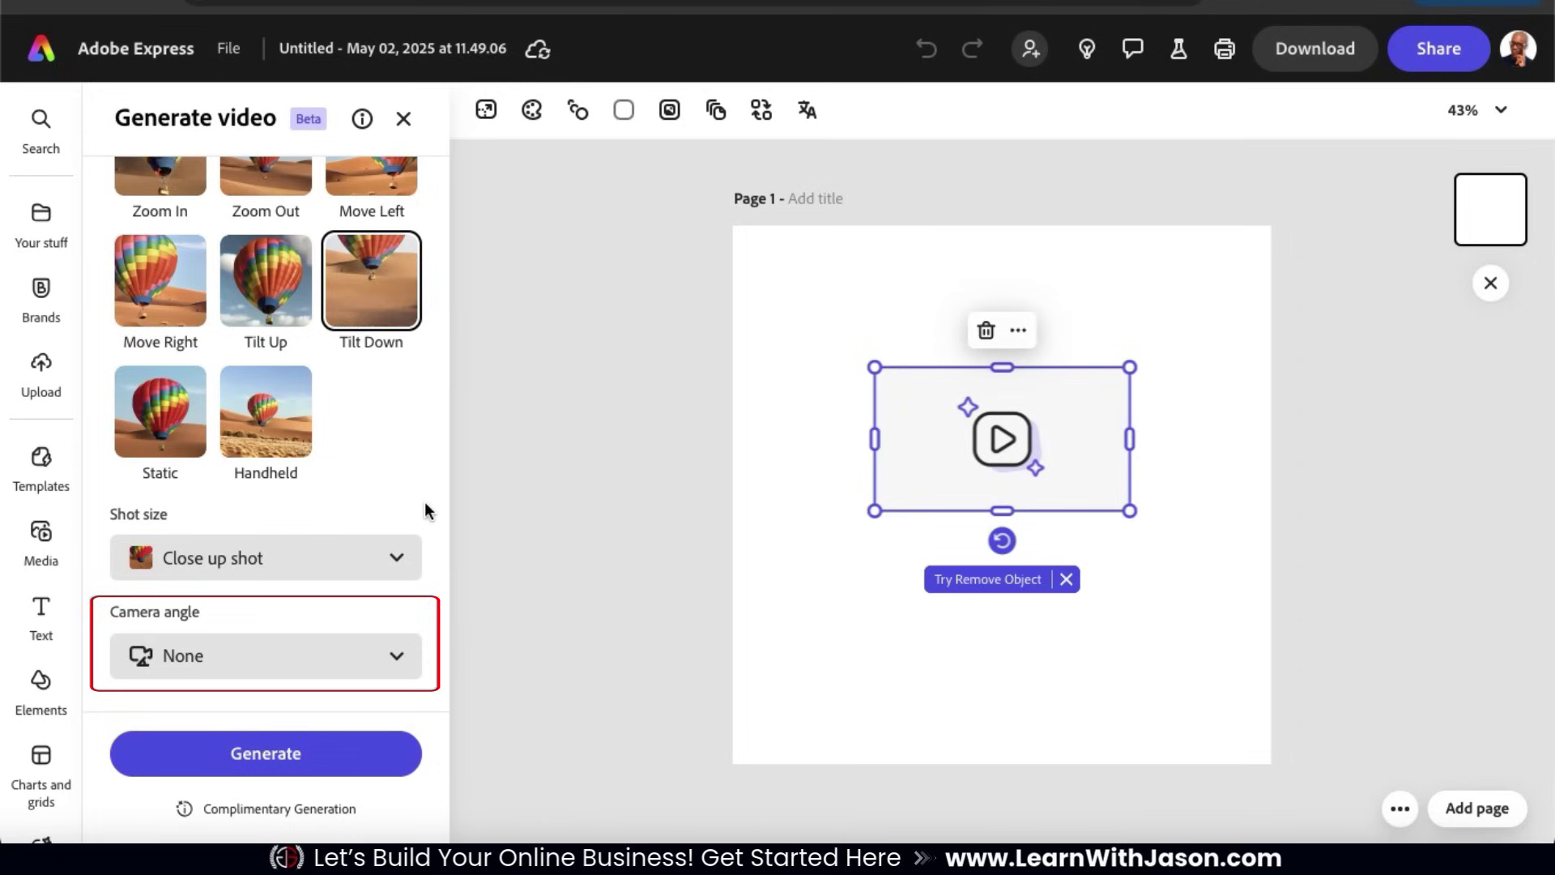
click(412, 666)
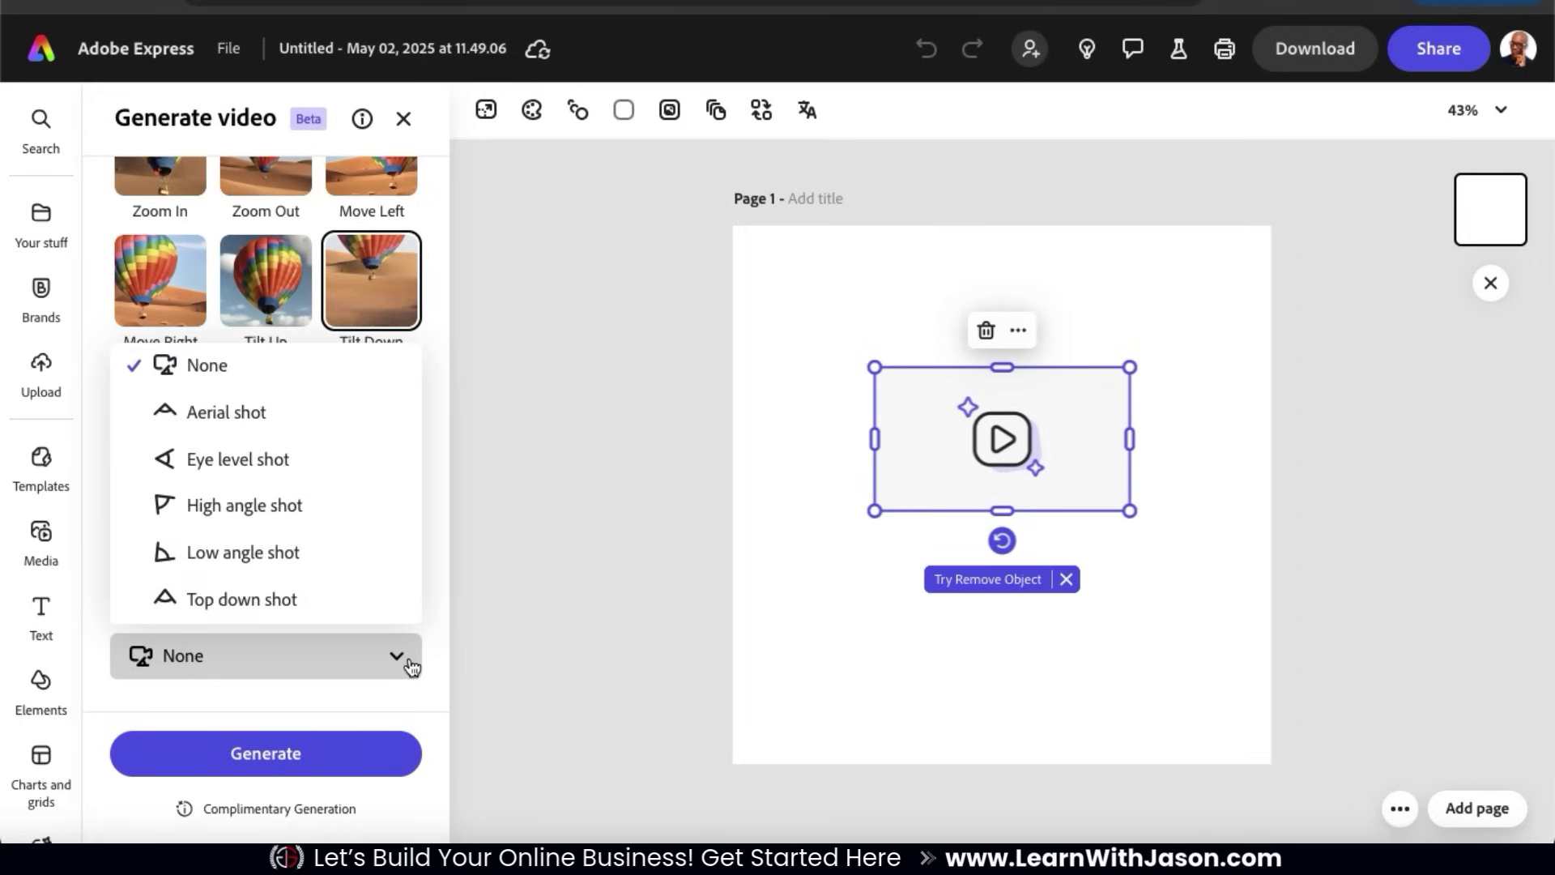
click(400, 504)
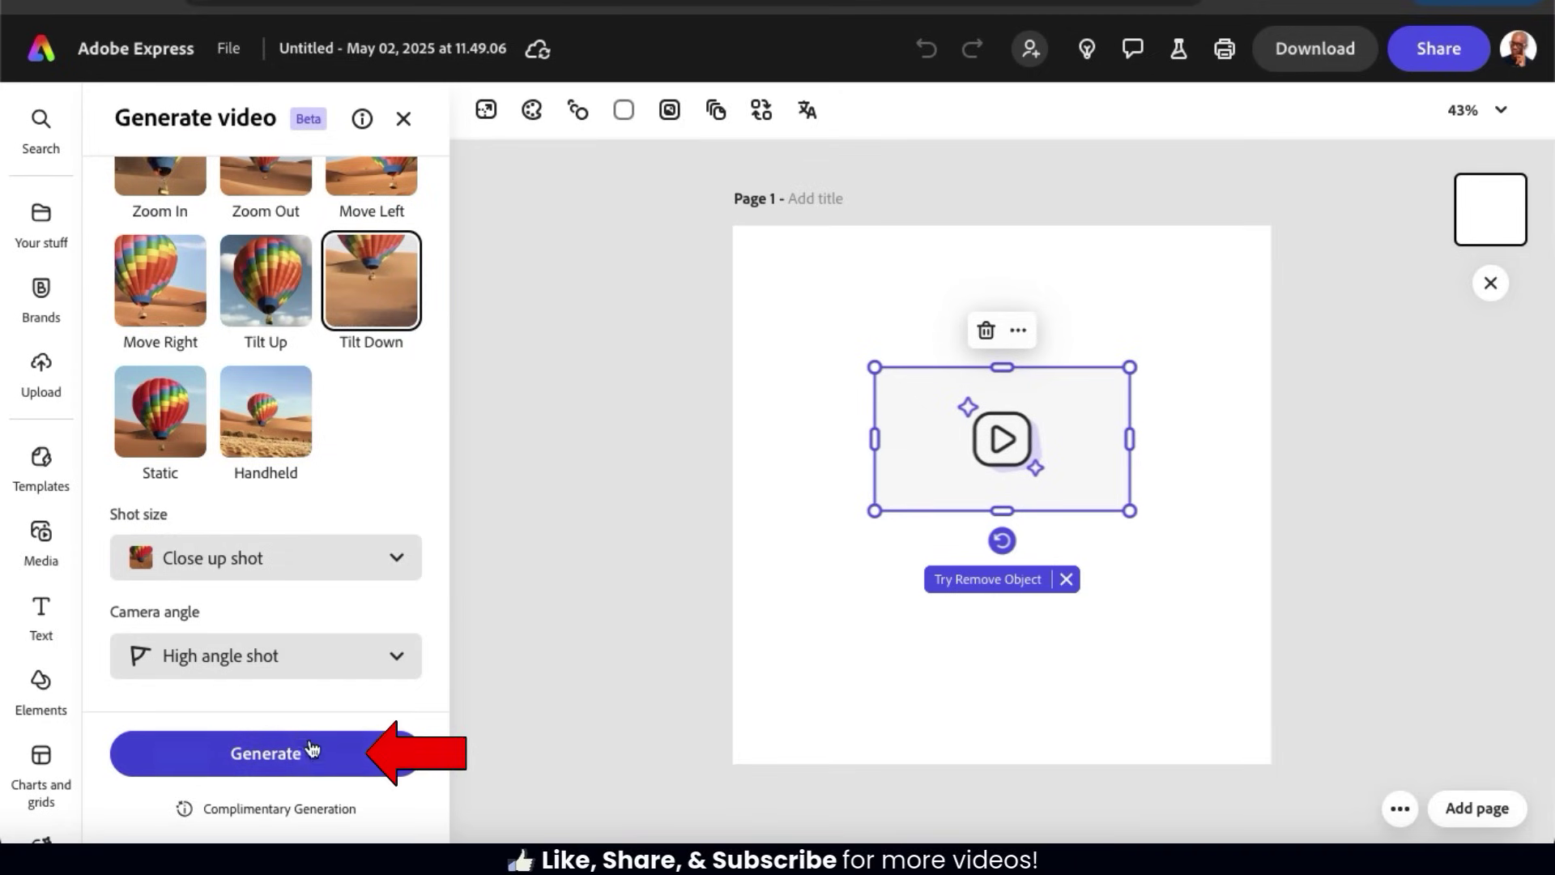
click(268, 776)
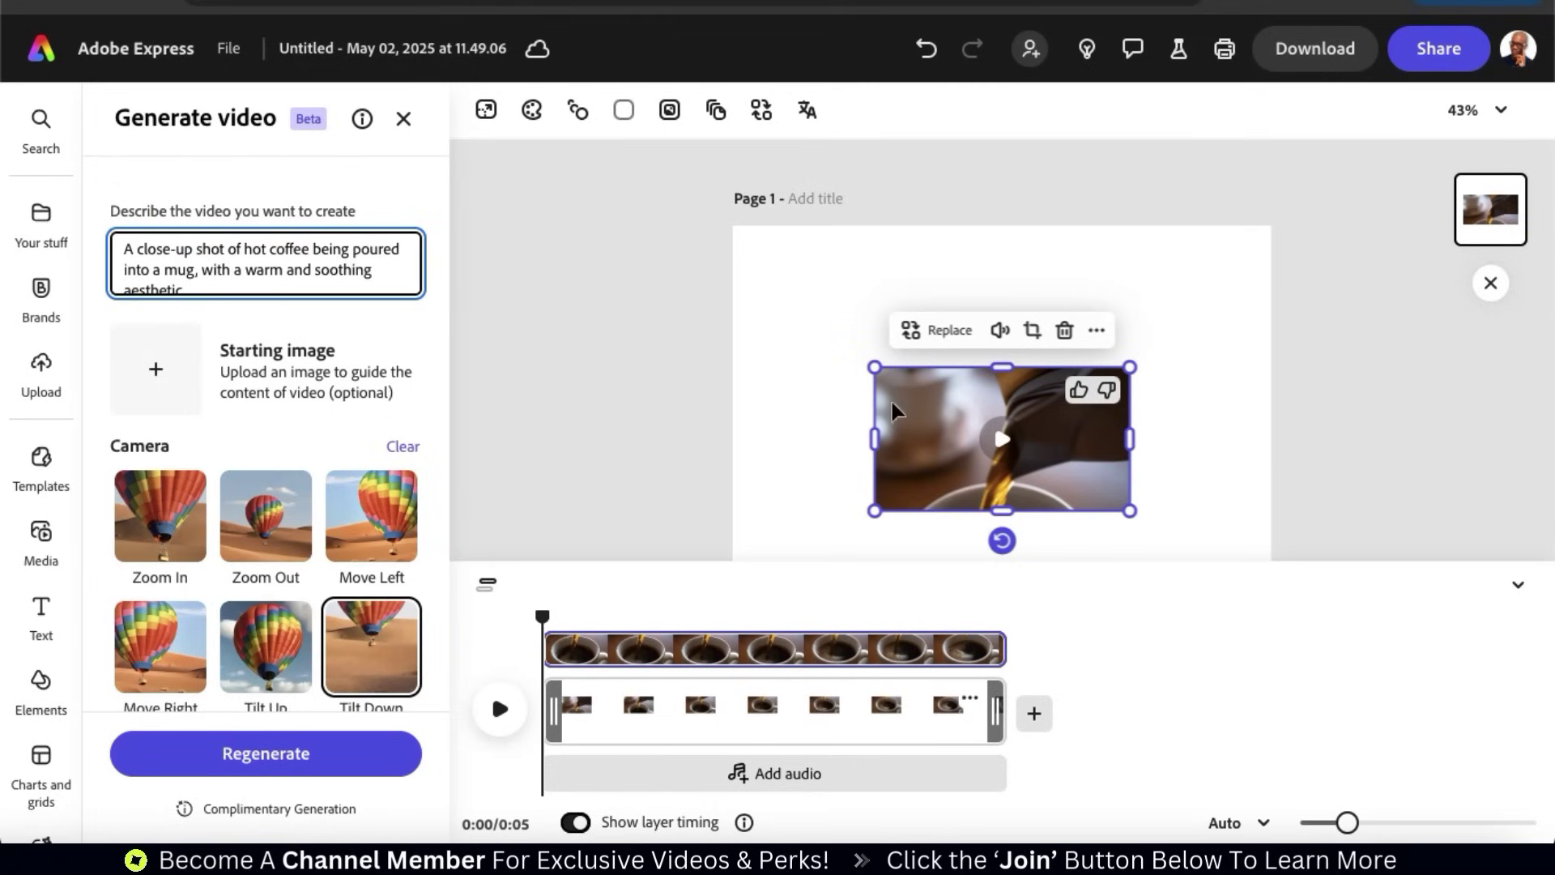
Stretch the coffee clip to fill the page and download it as a 1080p MP4.
drag(874, 367, 719, 305)
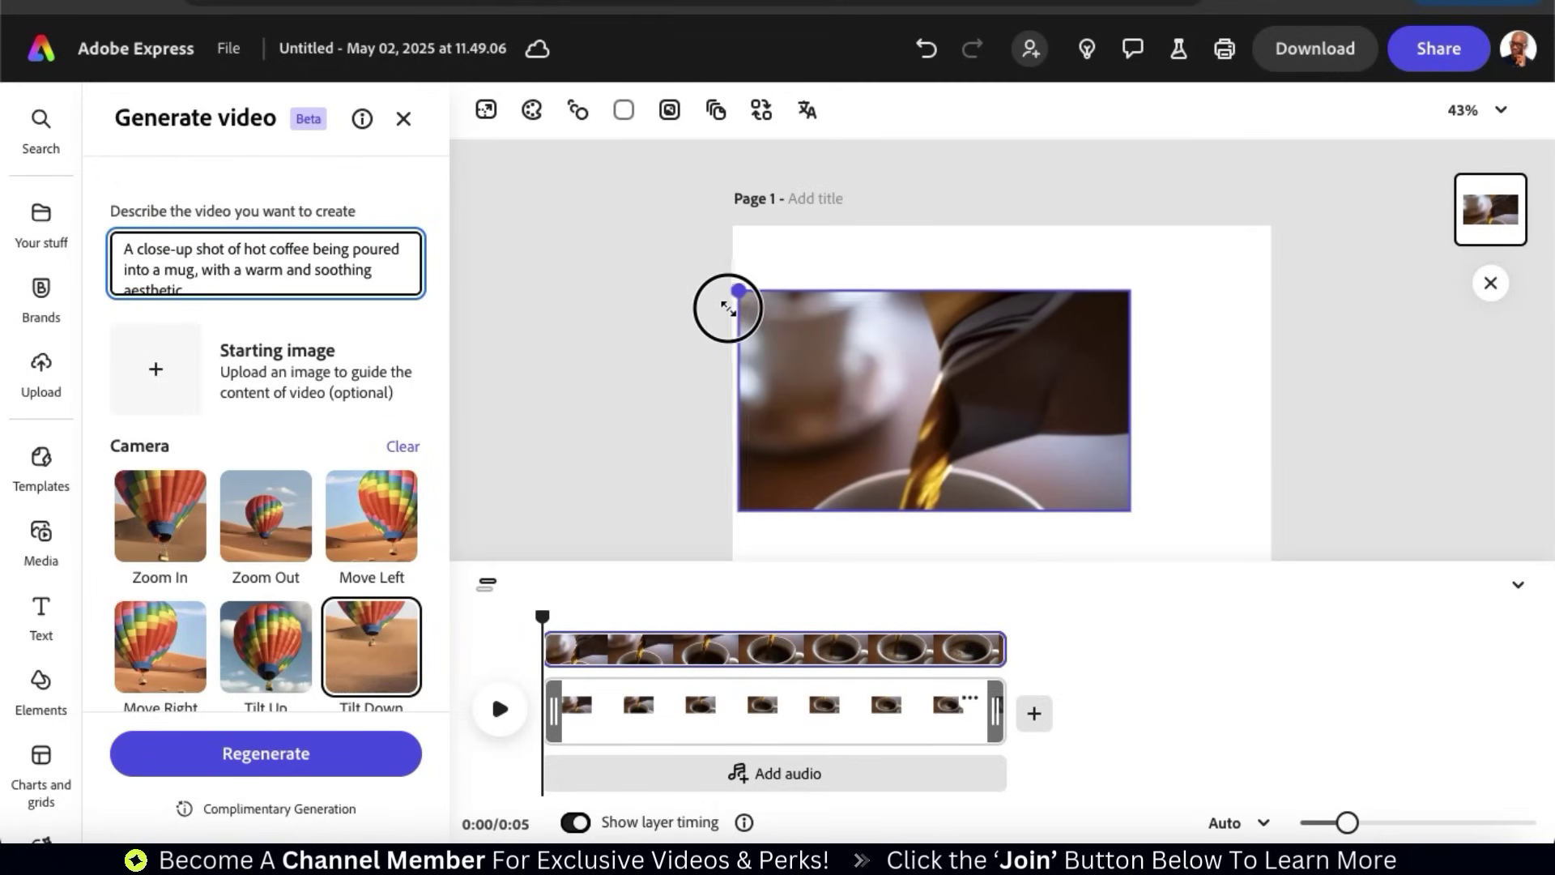
drag(1130, 509, 1281, 584)
click(1198, 494)
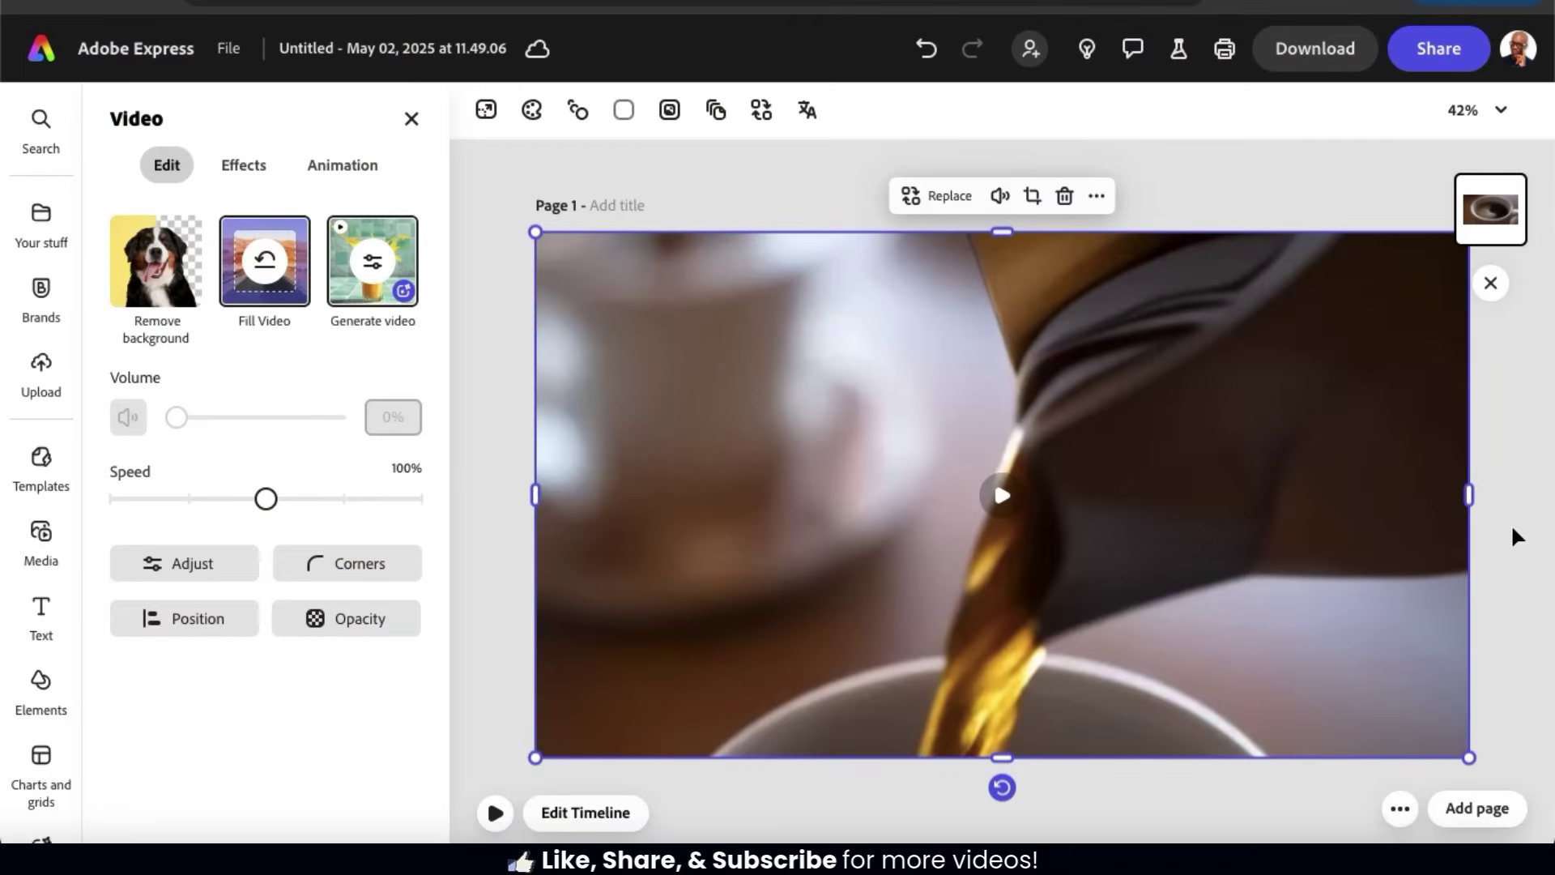
click(1314, 71)
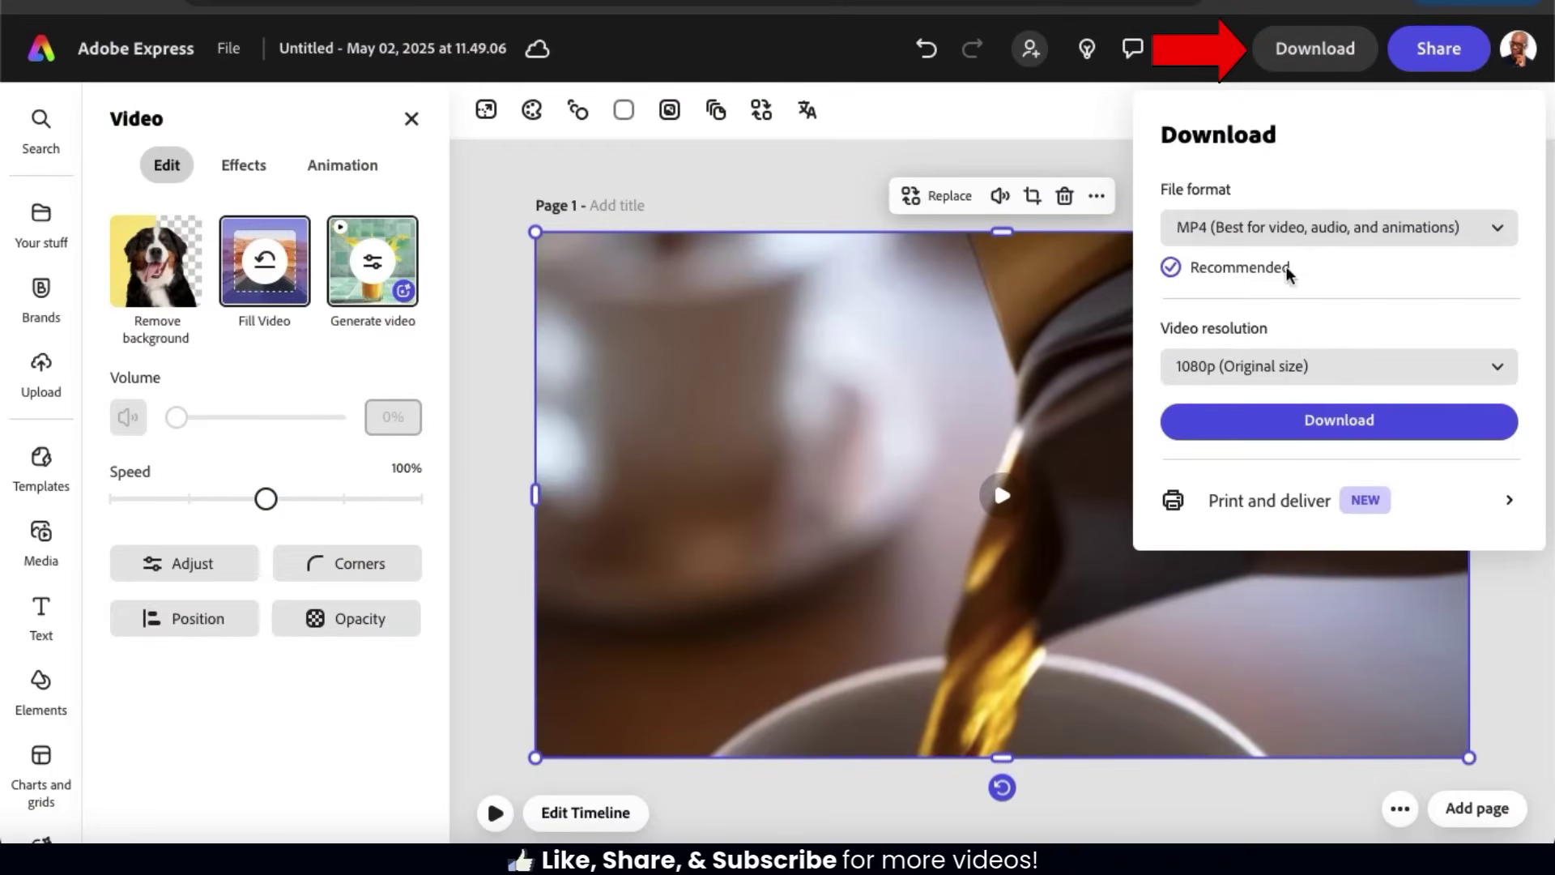
click(1340, 437)
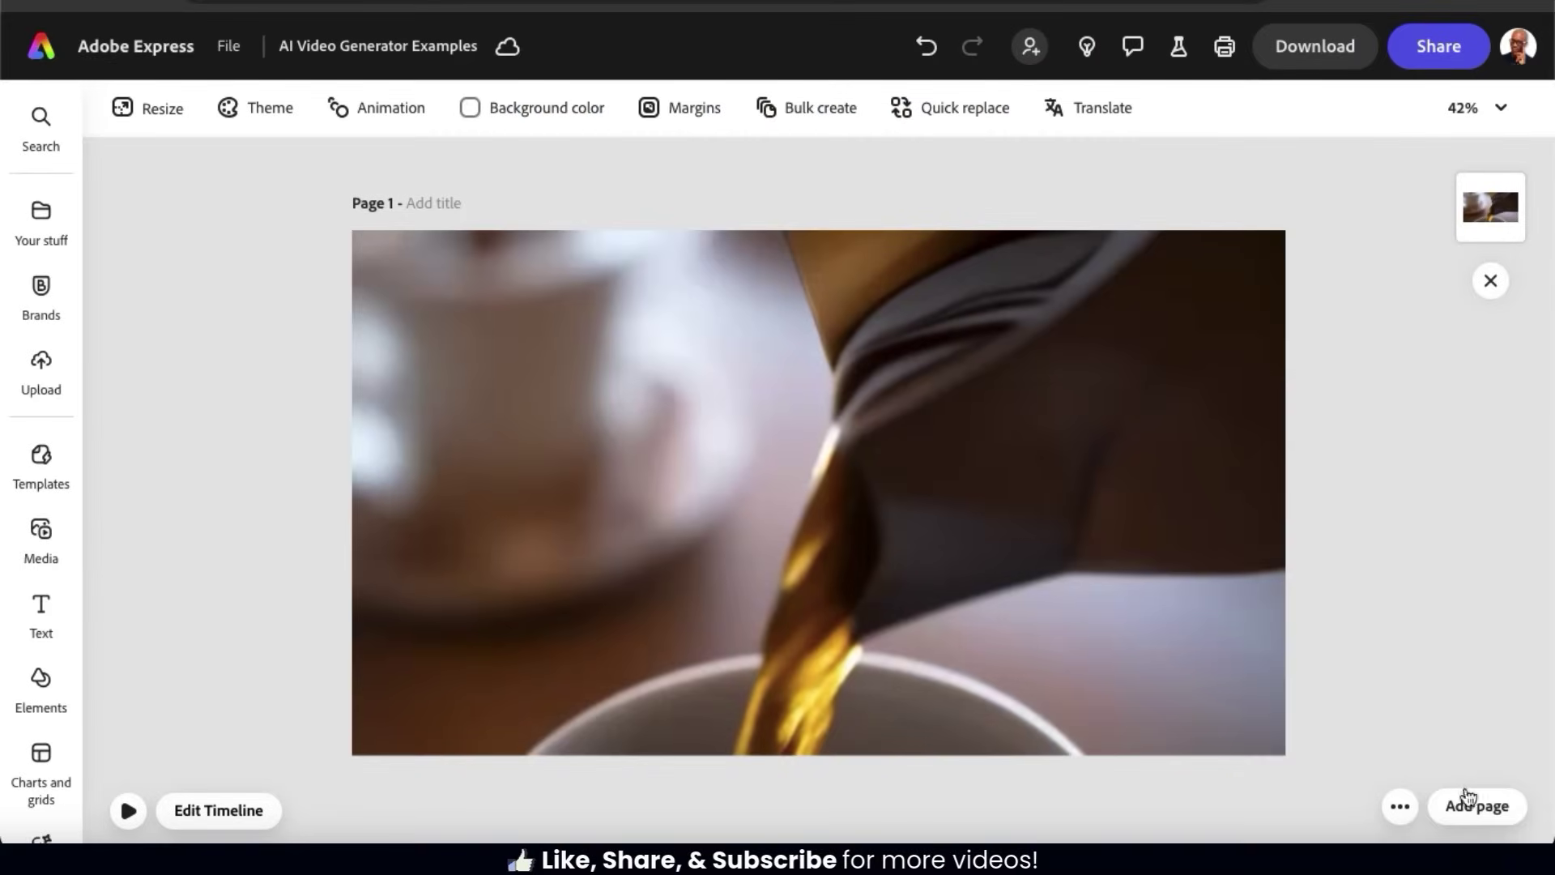
Add a same-size blank second page and show the Generative AI video options.
click(1486, 820)
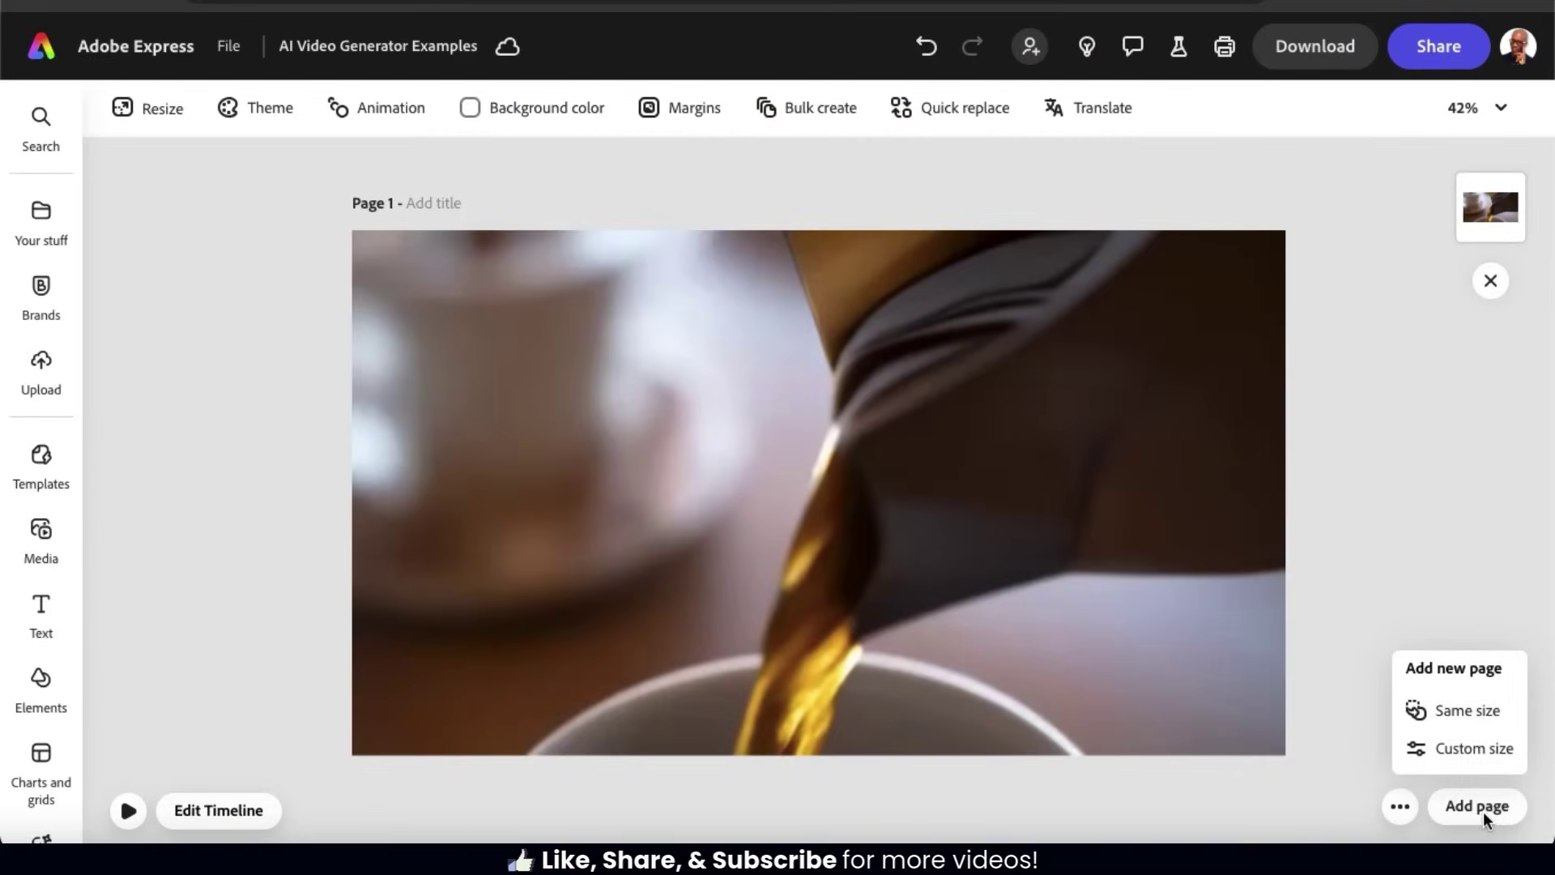
click(1461, 725)
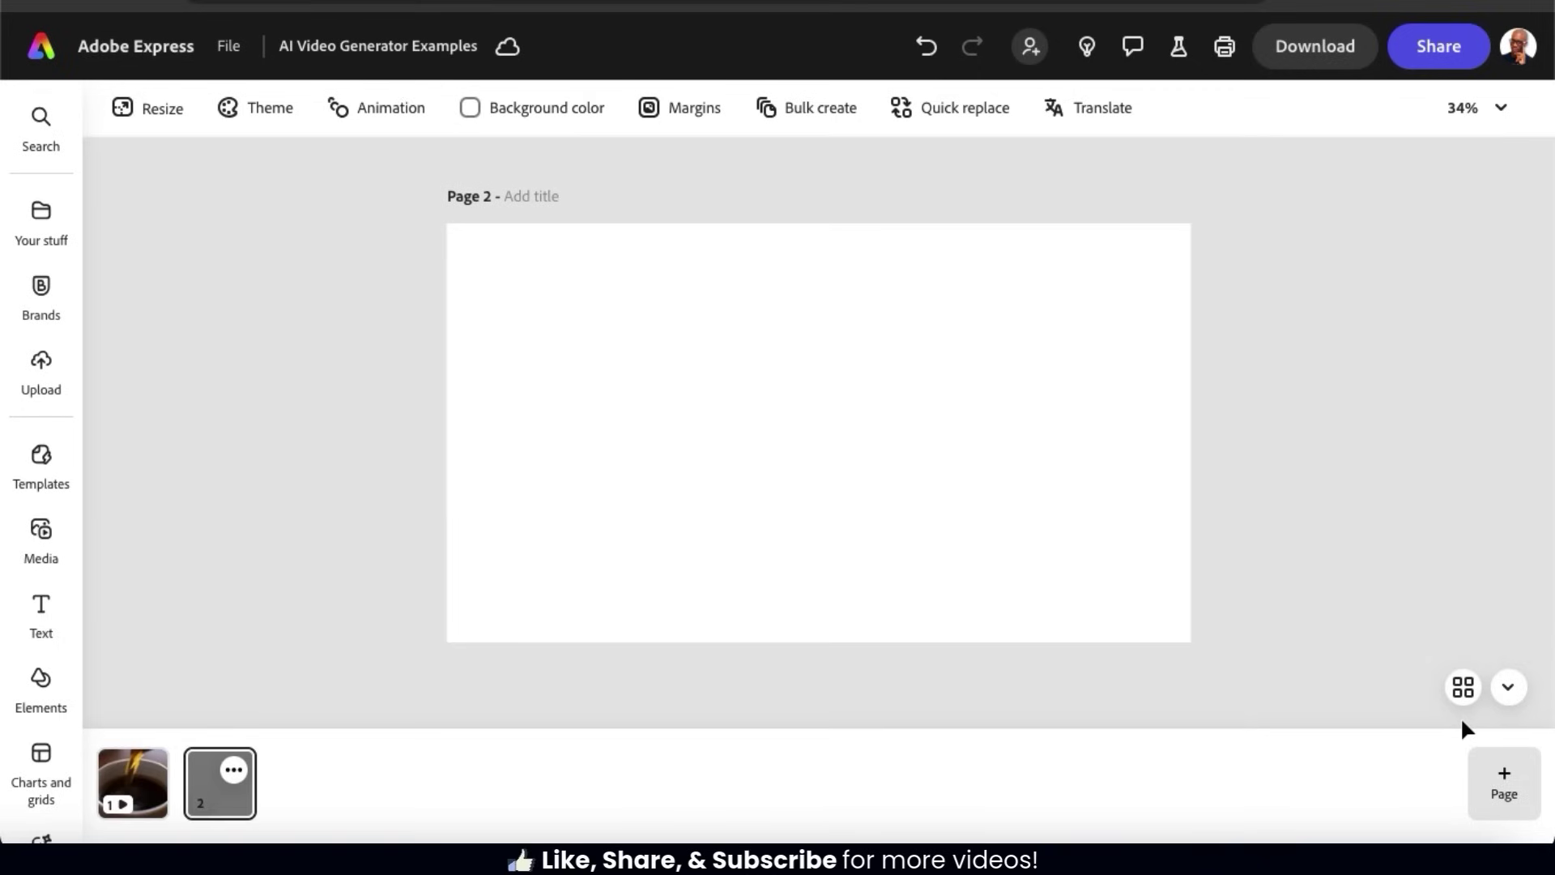
click(1510, 692)
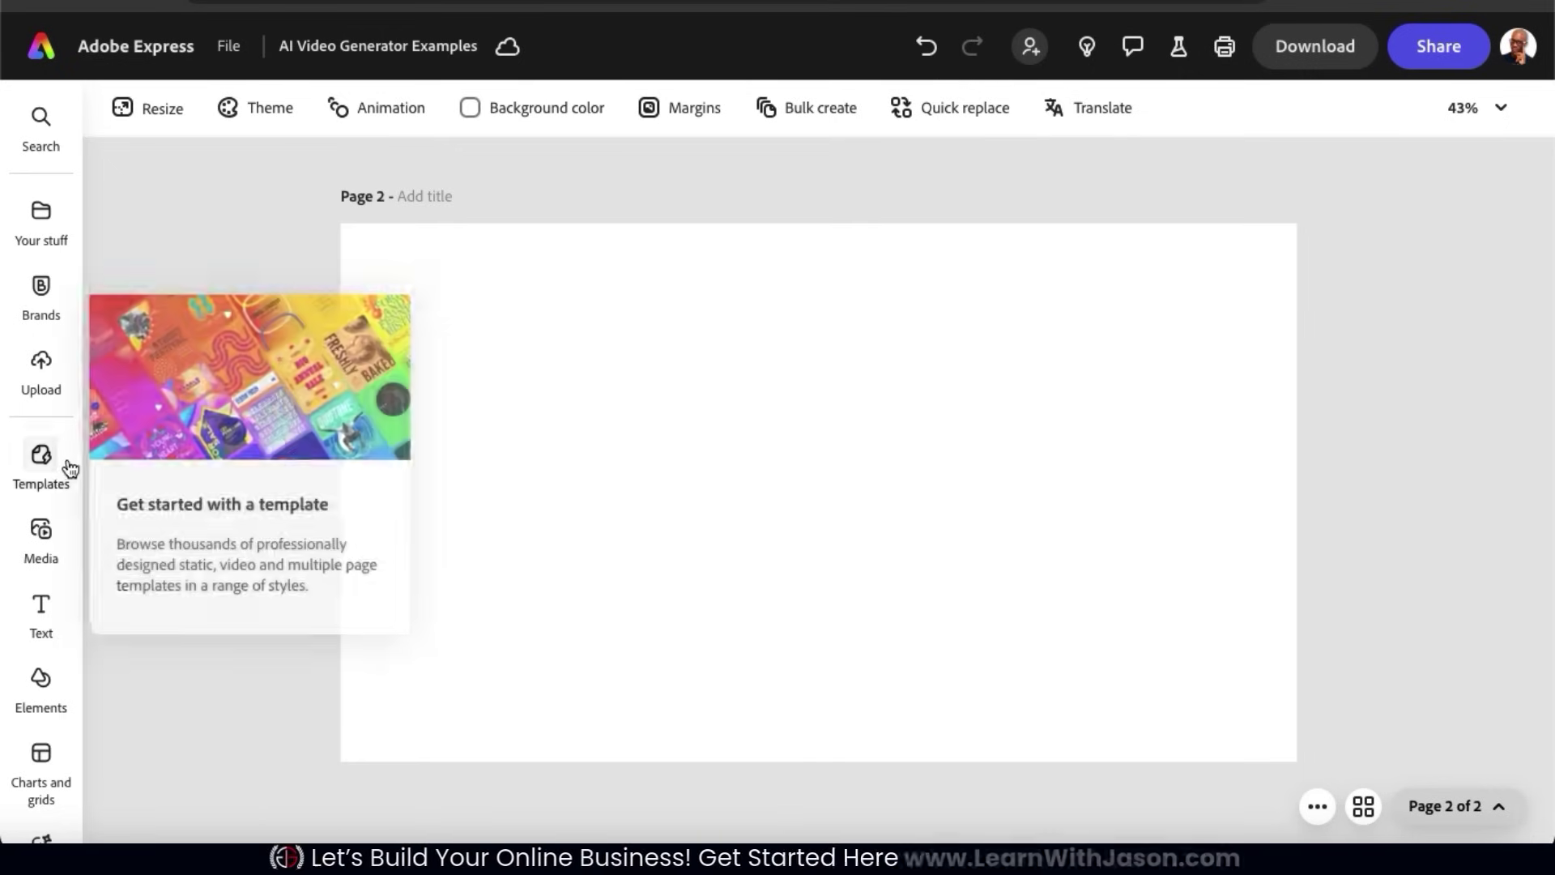
scroll(76, 458, down, 3)
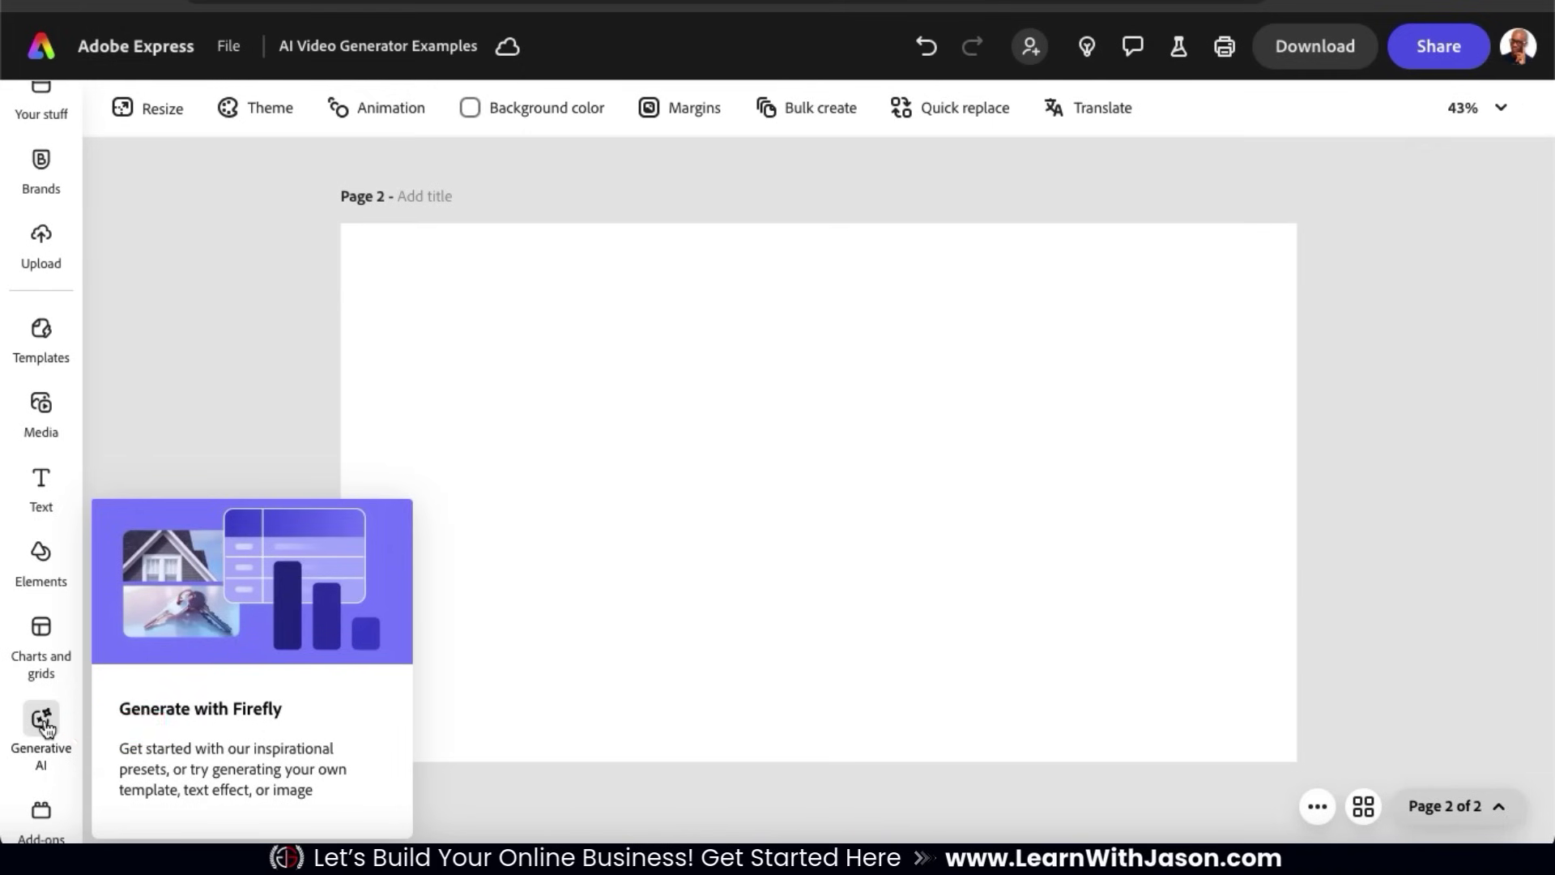
click(40, 718)
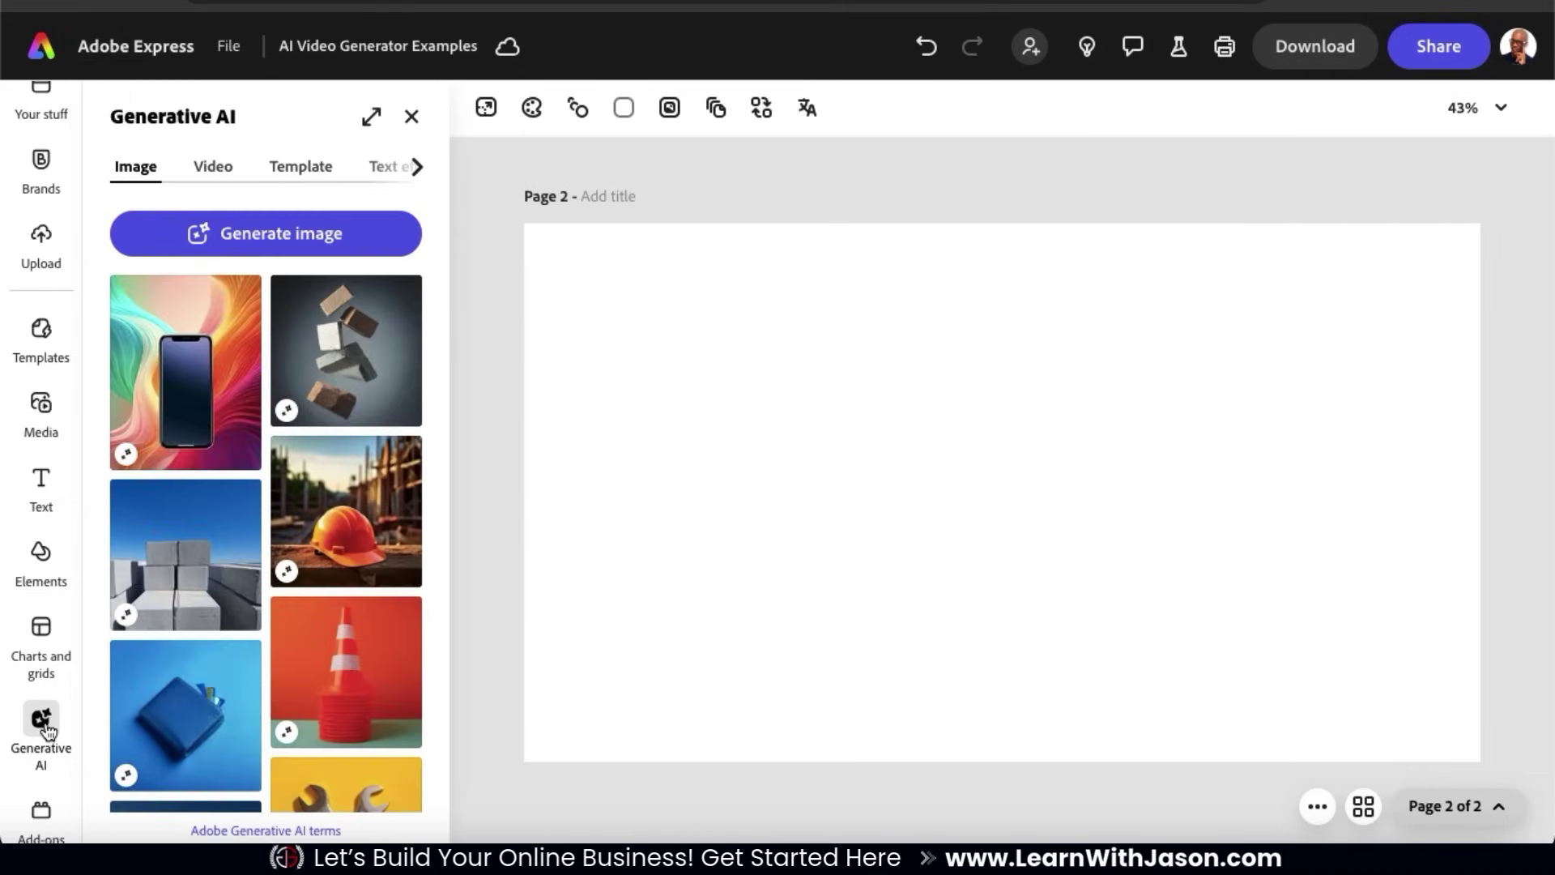
click(214, 181)
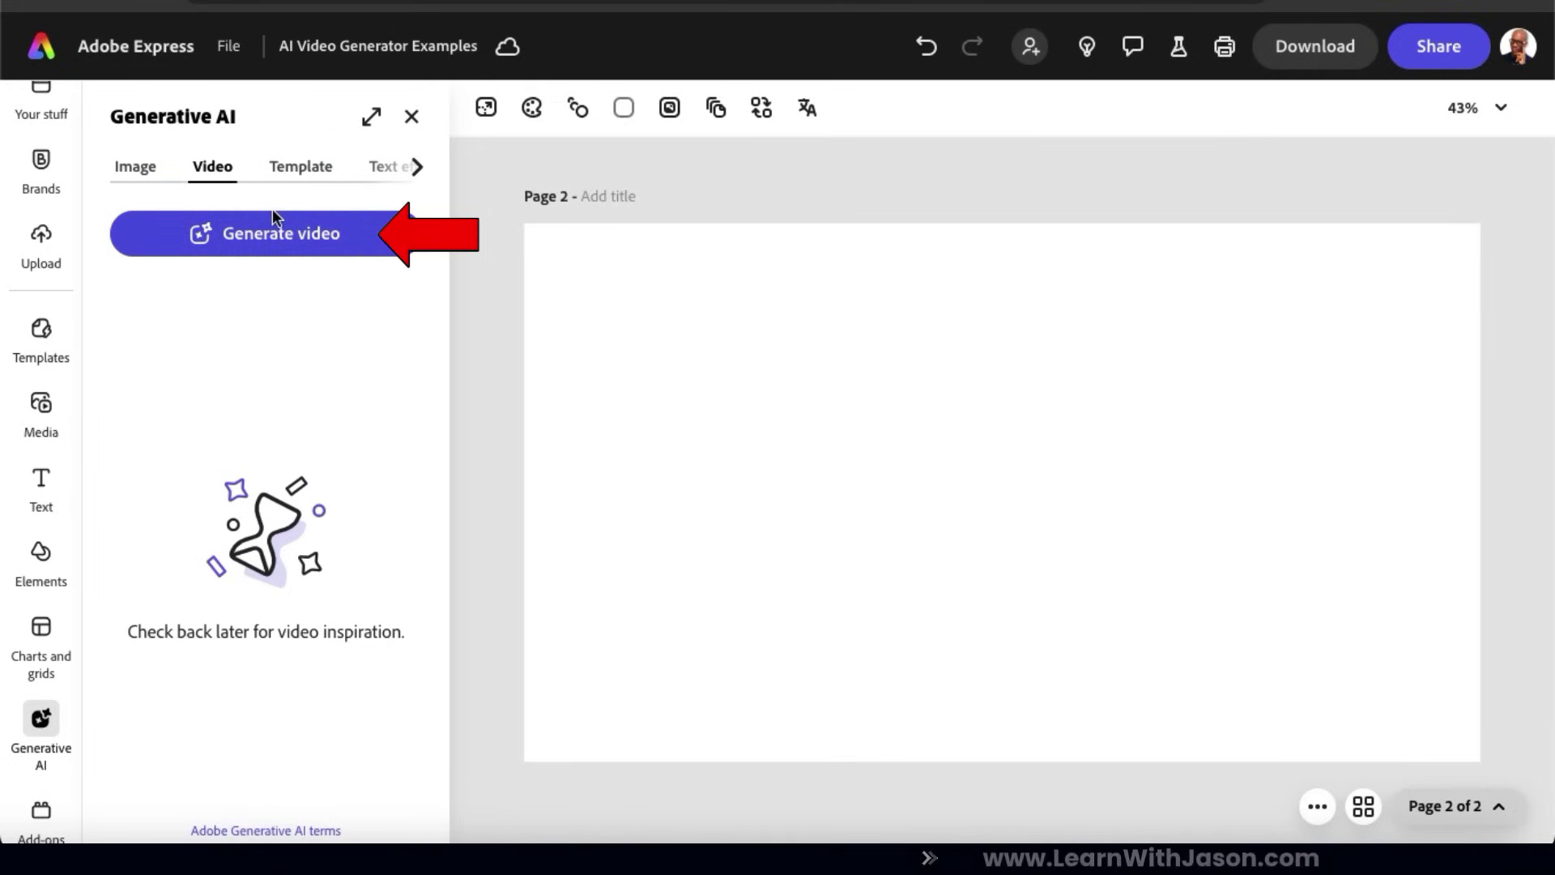
Place a new video placeholder on page 2, enlarged and centred across the page.
click(285, 254)
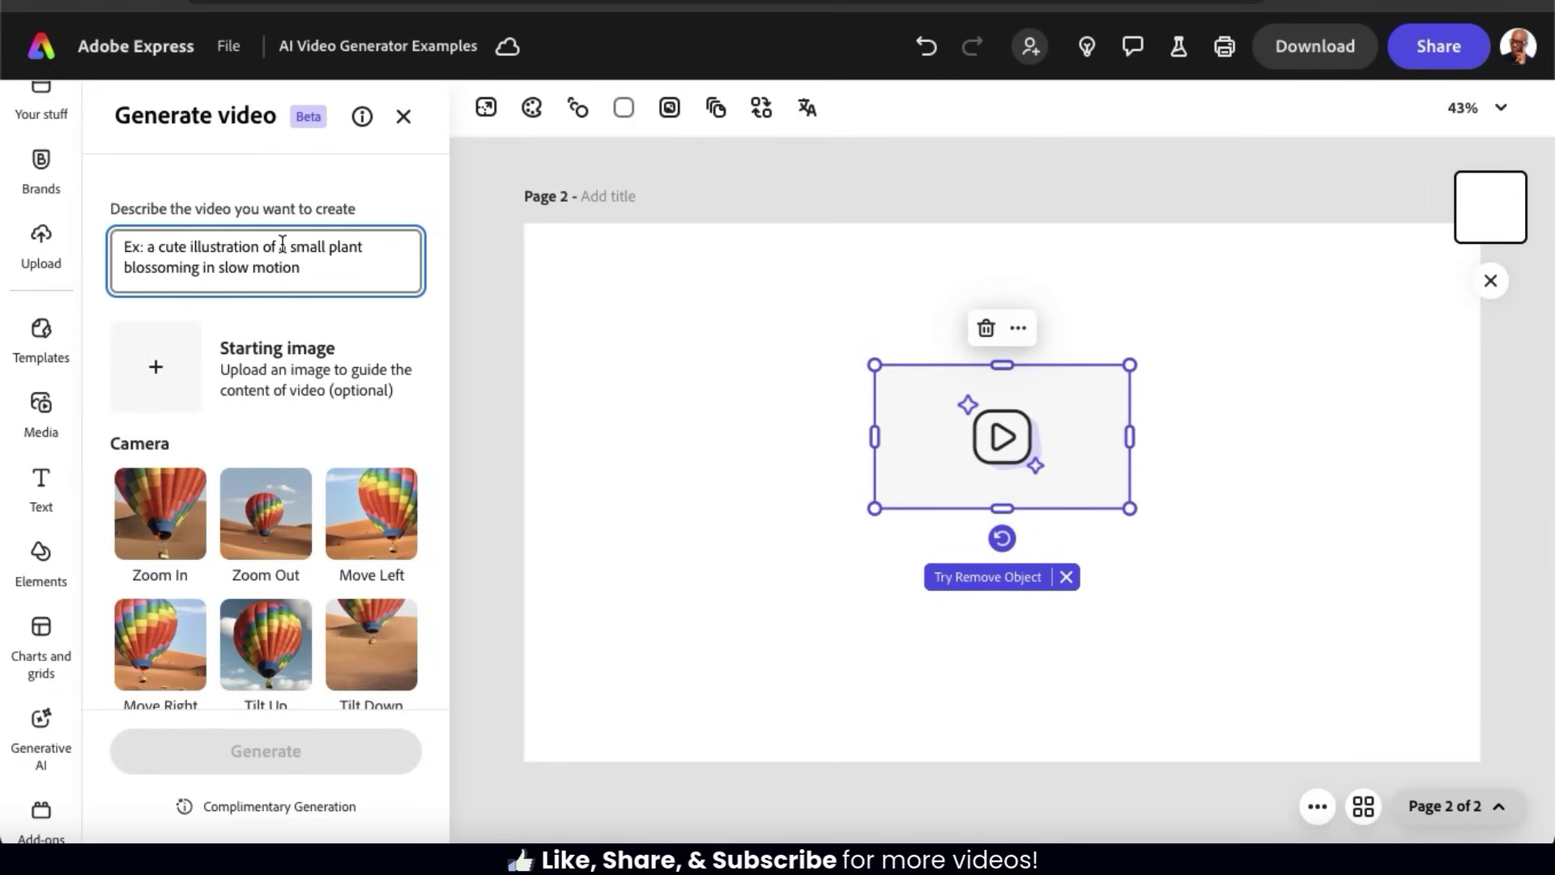
drag(874, 364, 624, 222)
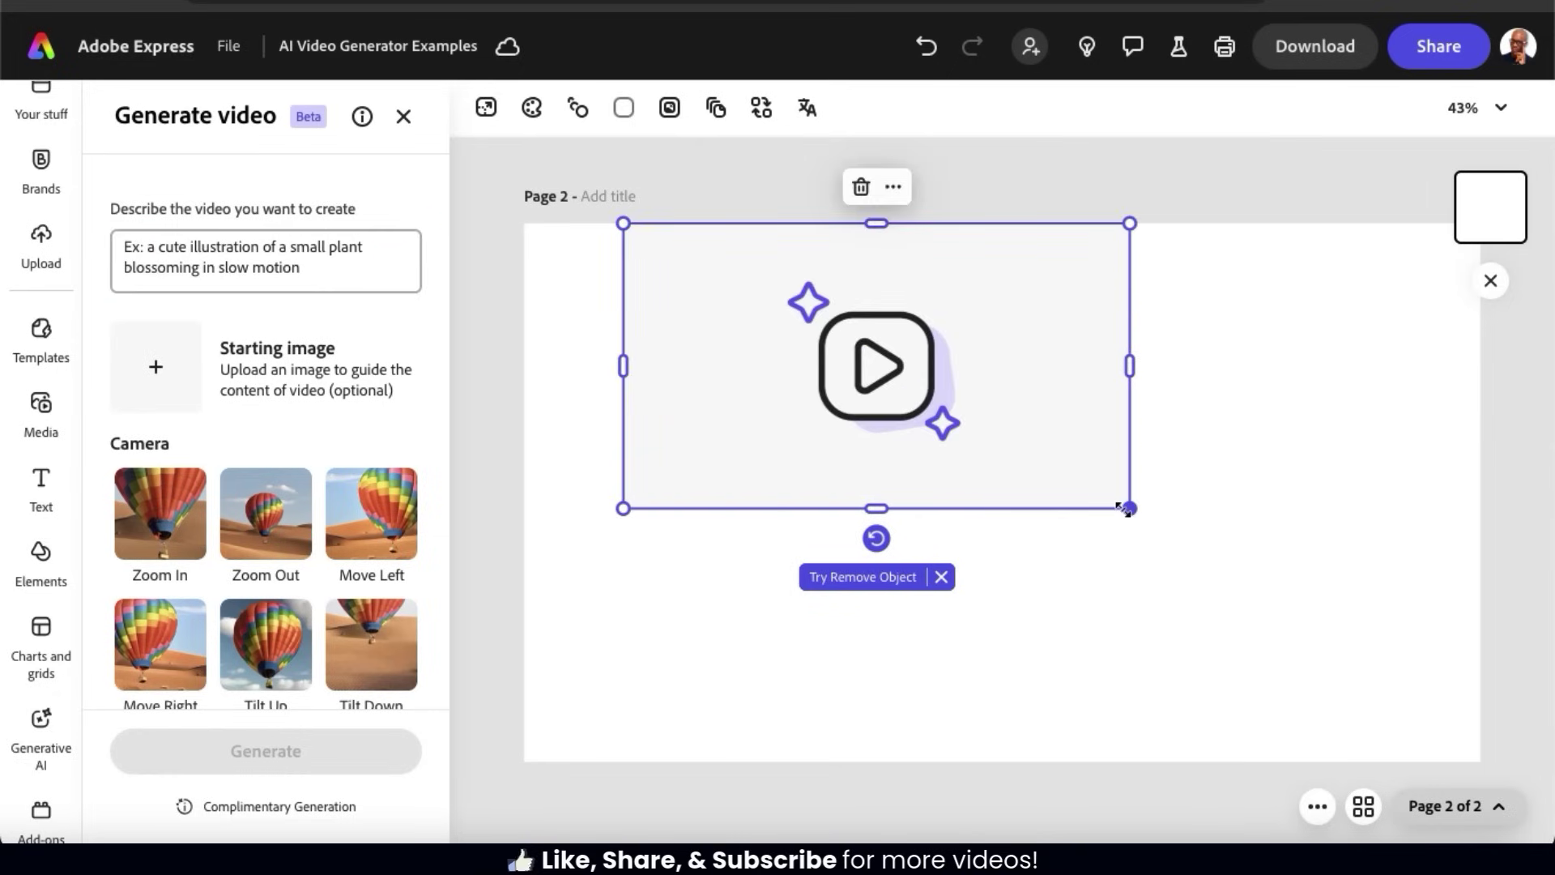
drag(1128, 508, 1427, 674)
drag(1412, 765, 1482, 733)
drag(1296, 605, 1232, 588)
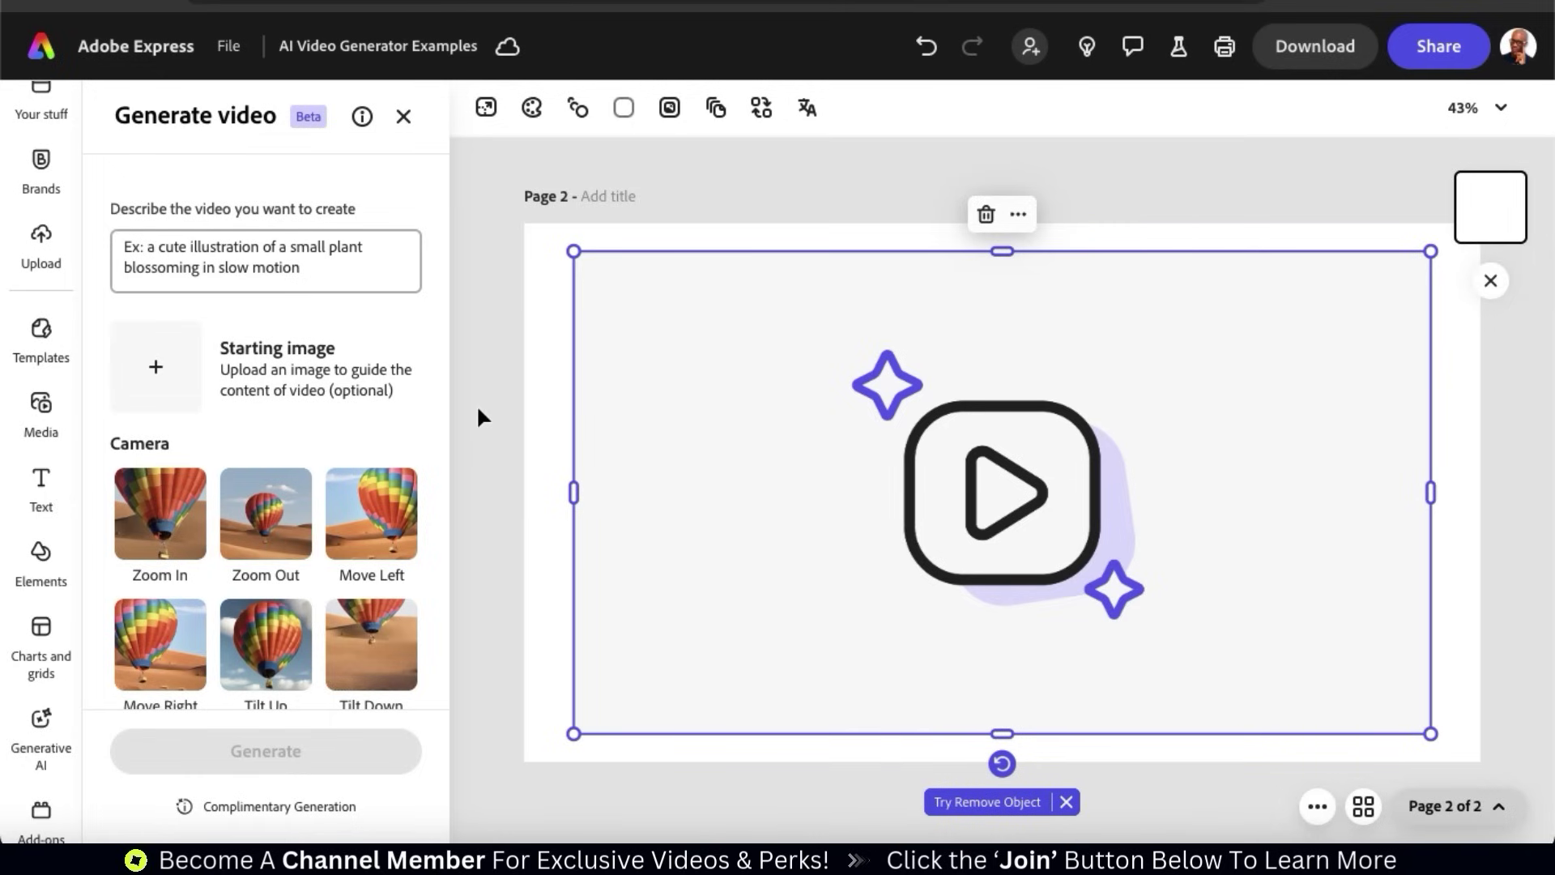
key(Tab)
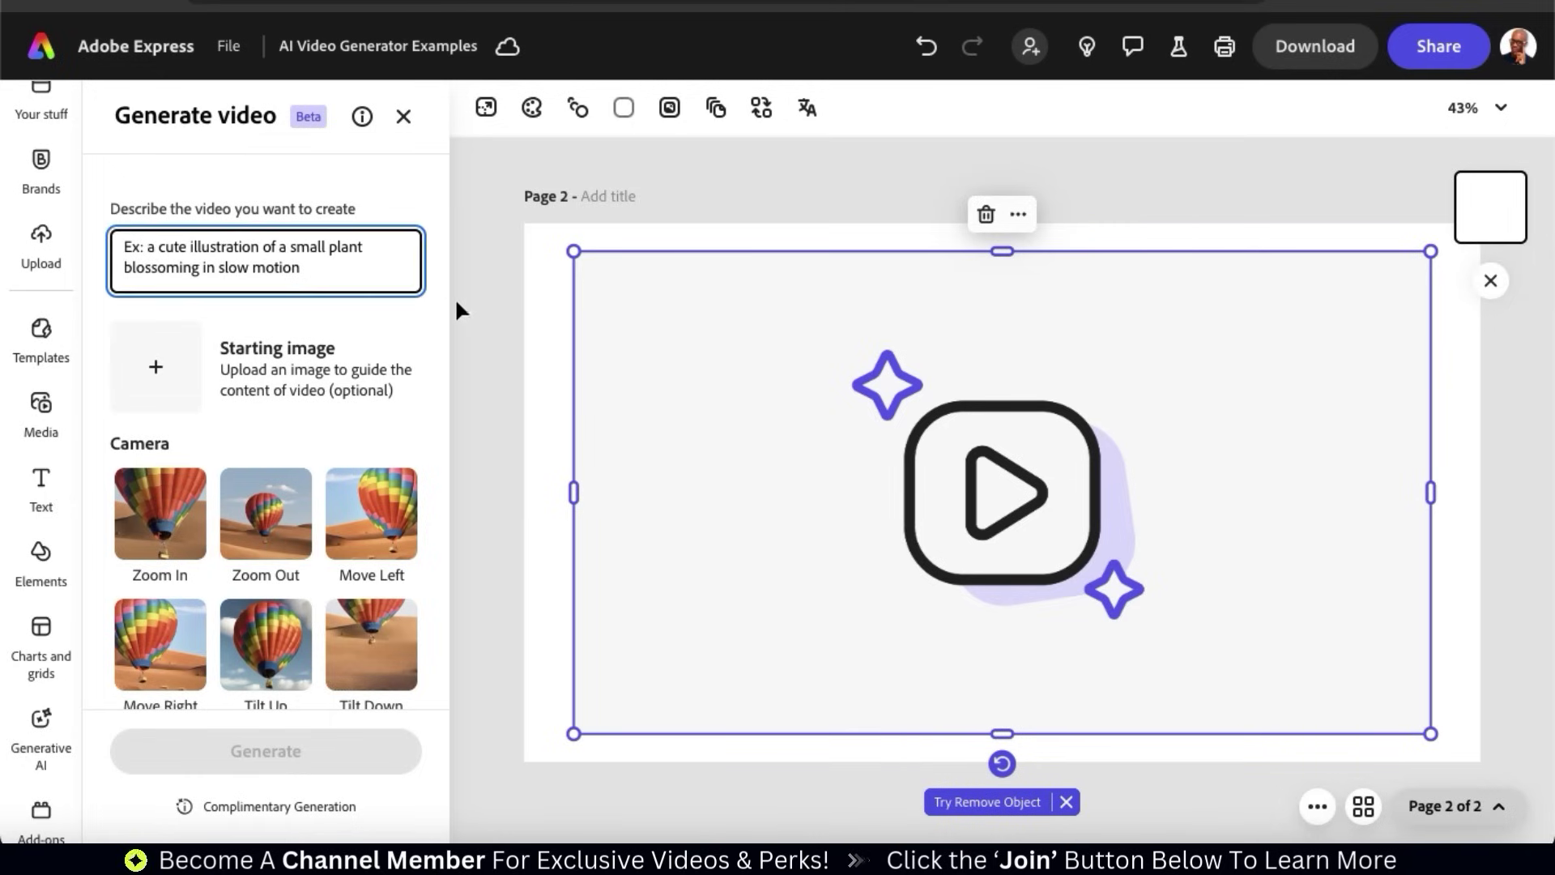
Enter the prompt 'Woman sitting calmly in a meditation pose with a beautiful zen scenery…' and choose Zoom Out.
text(Wom)
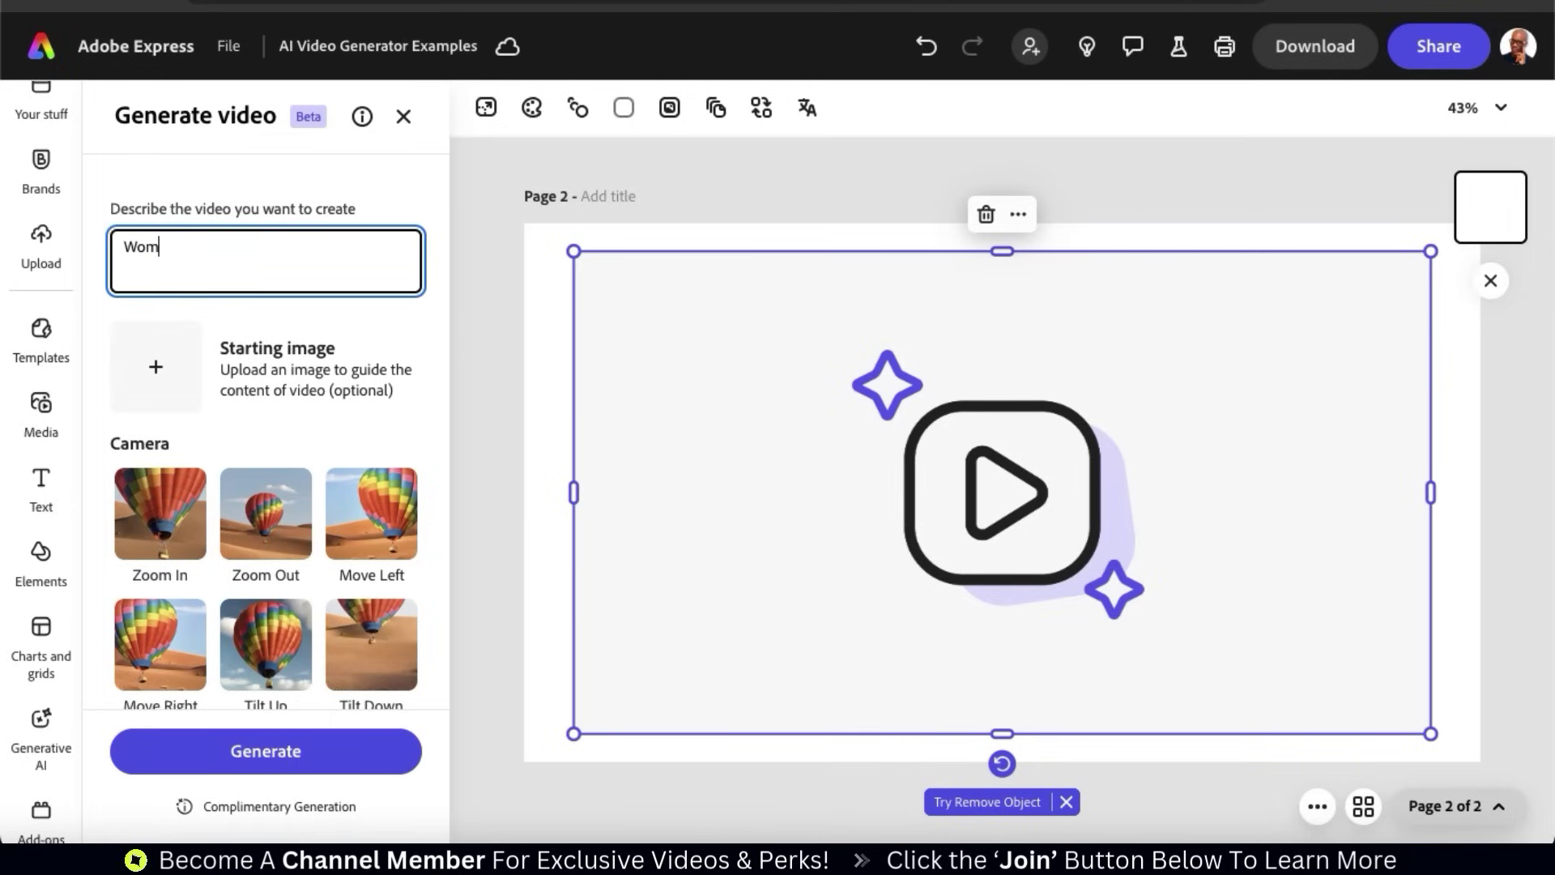
text(an sitting calmly in a meditation pose with a beautiful zen scenery in)
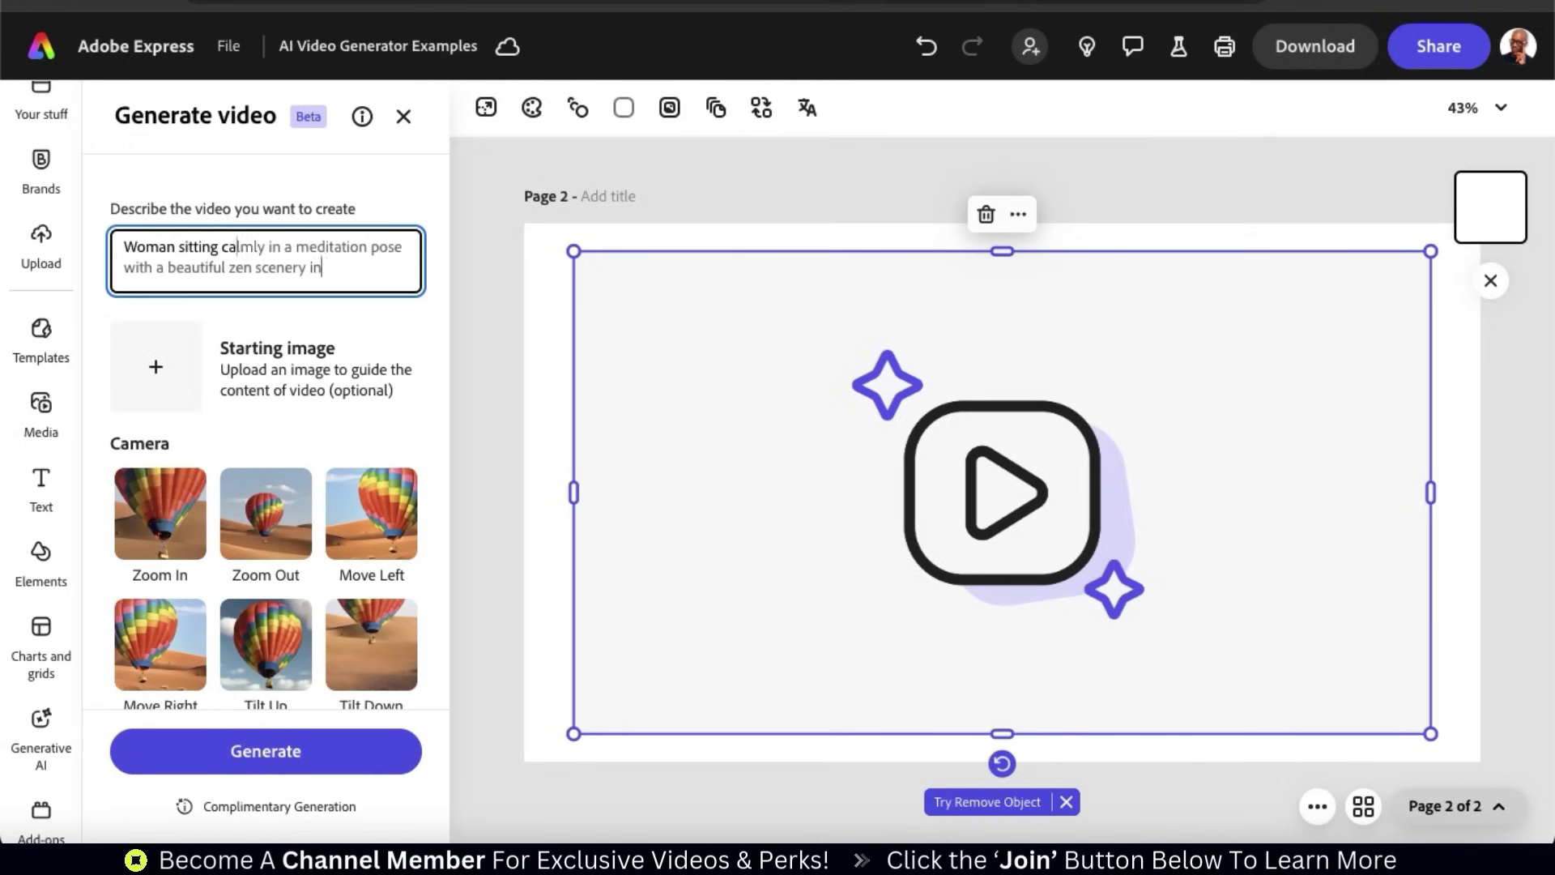
text( the background.)
scroll(439, 327, down, 2)
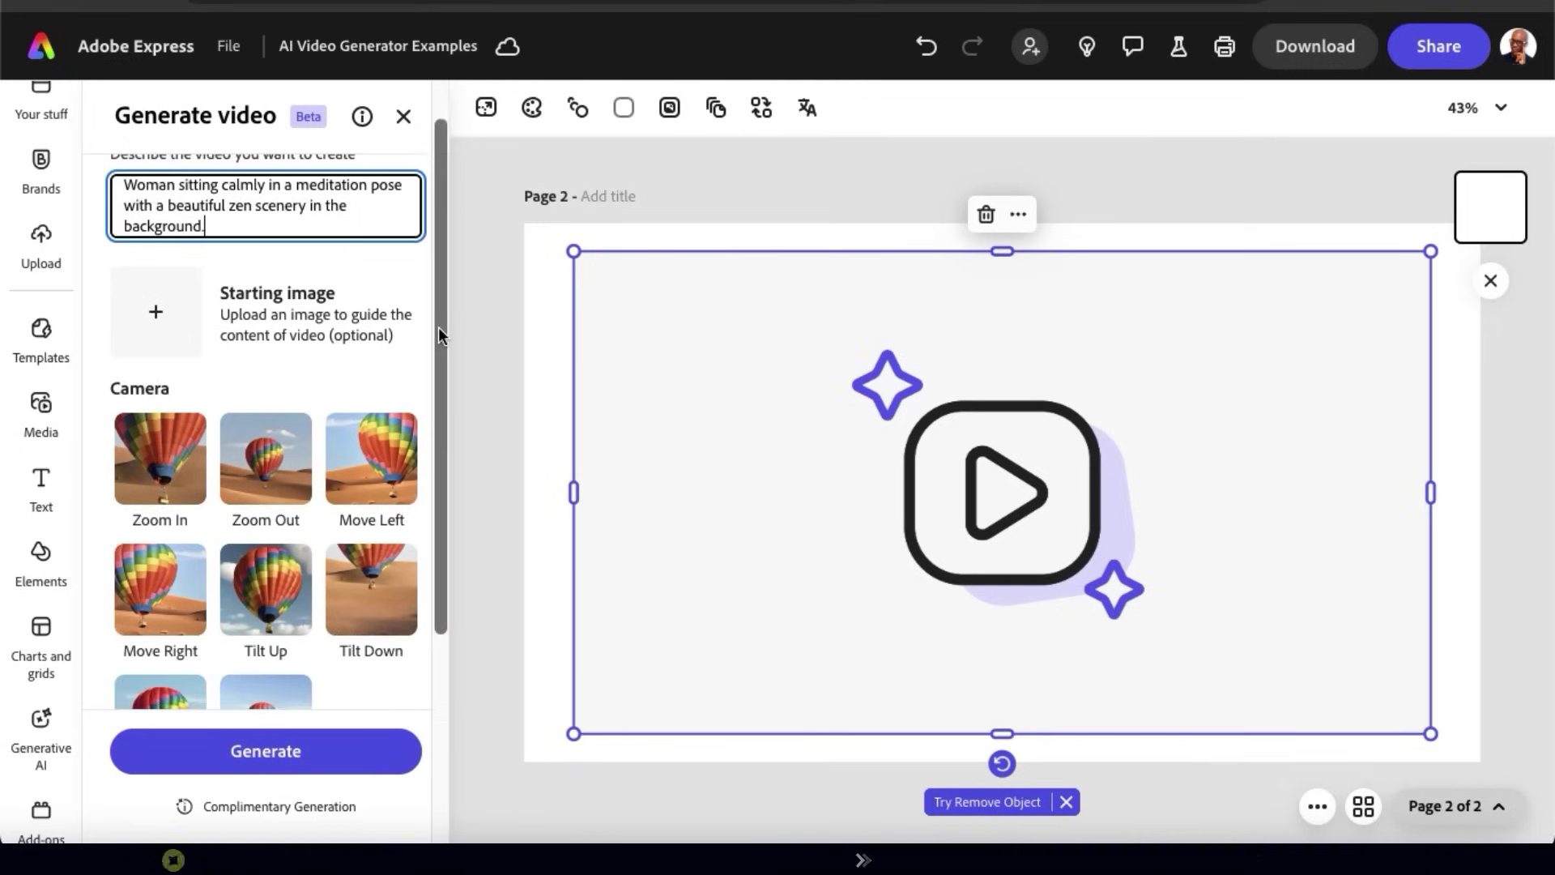
scroll(439, 328, down, 2)
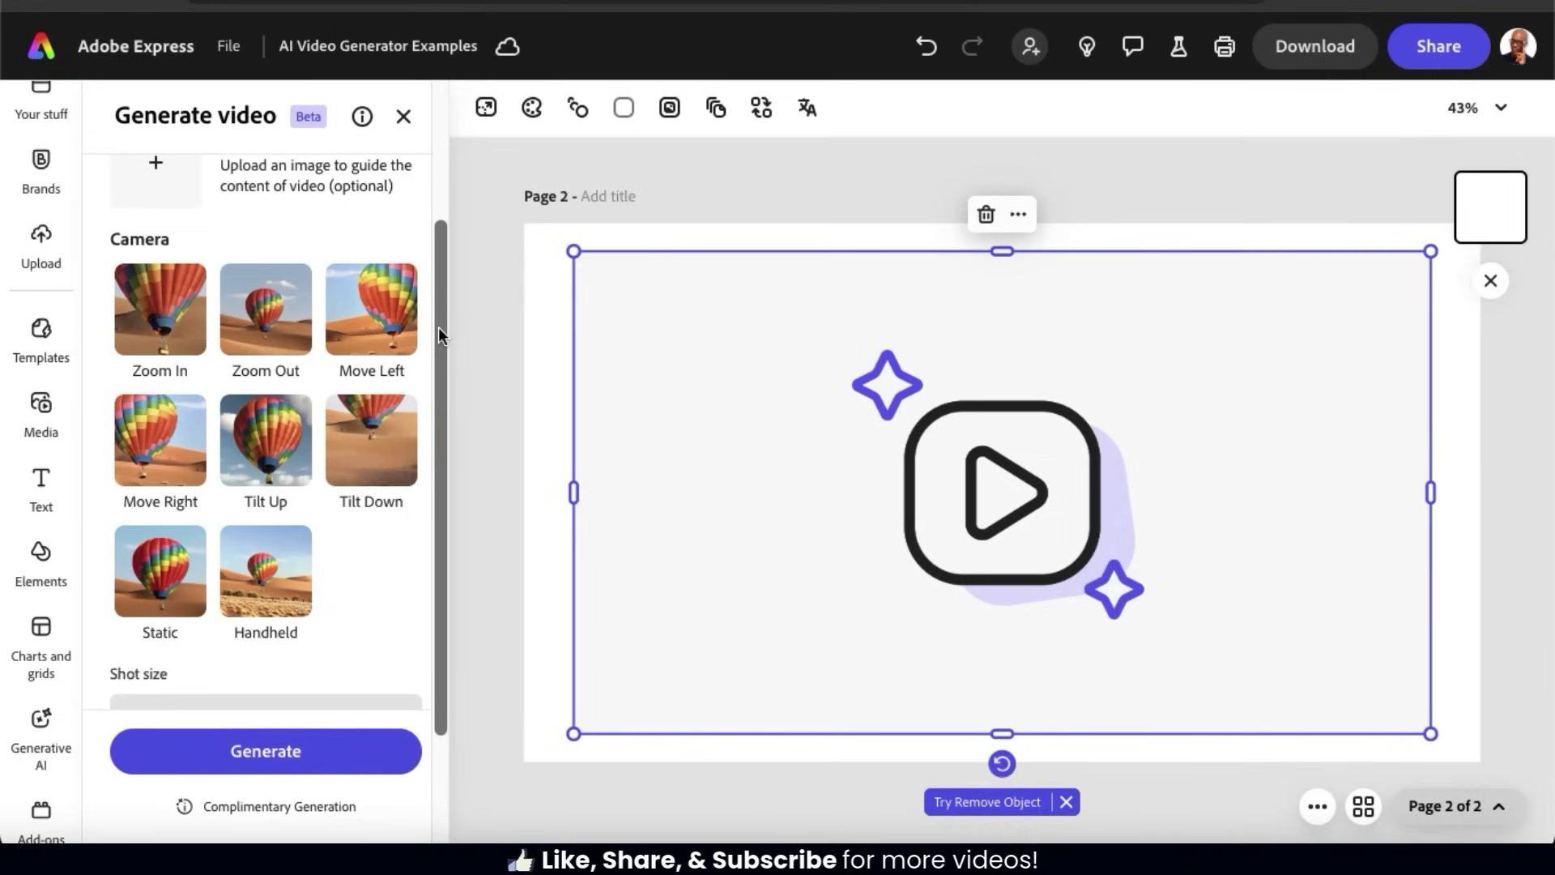
scroll(439, 327, down, 1)
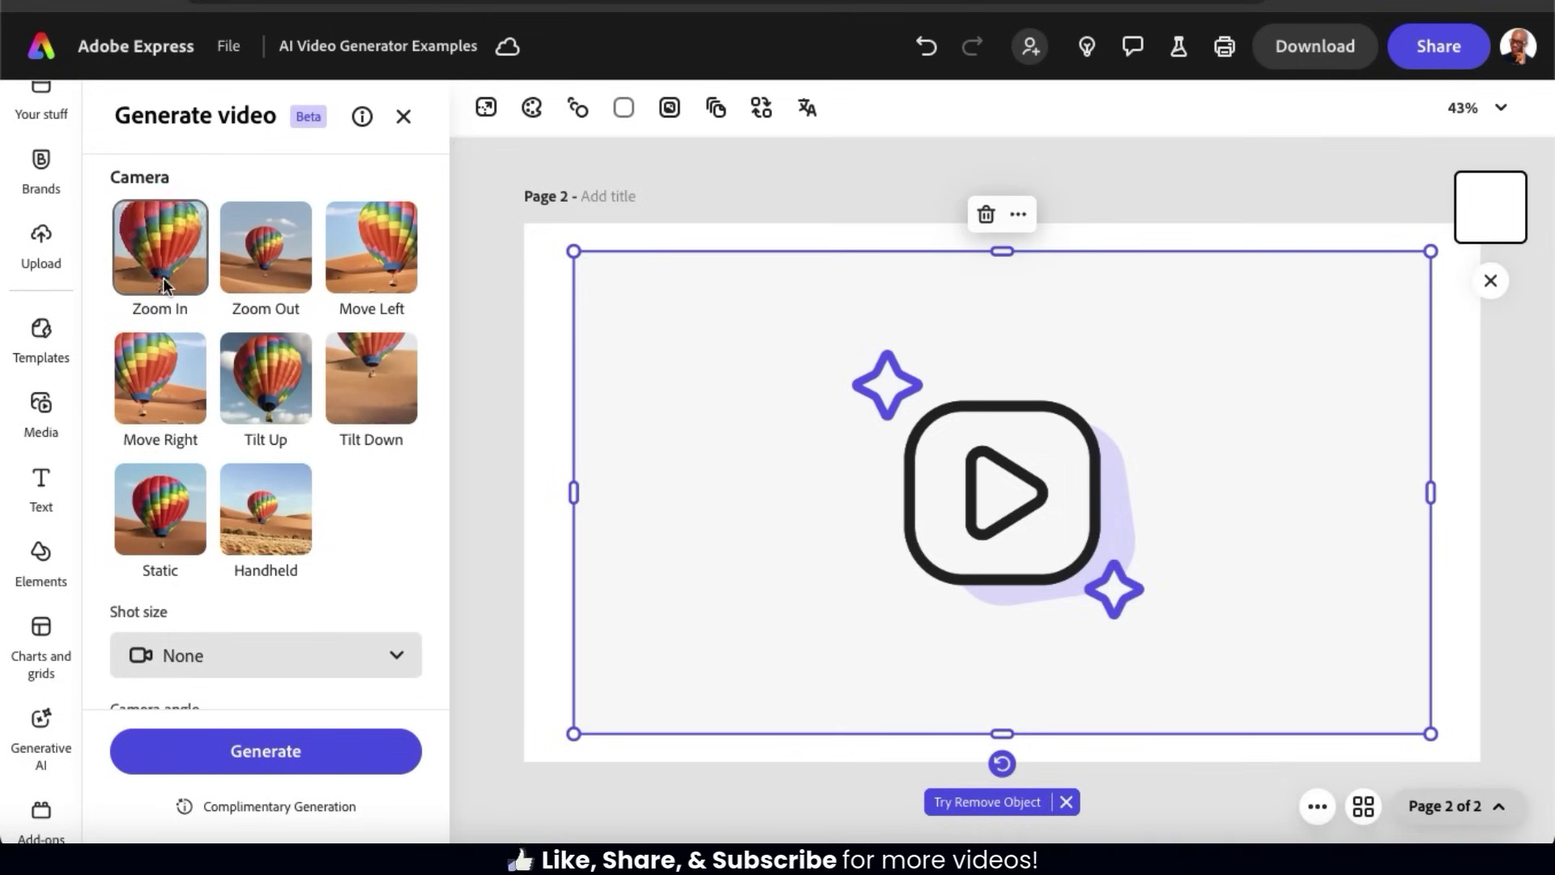
click(270, 261)
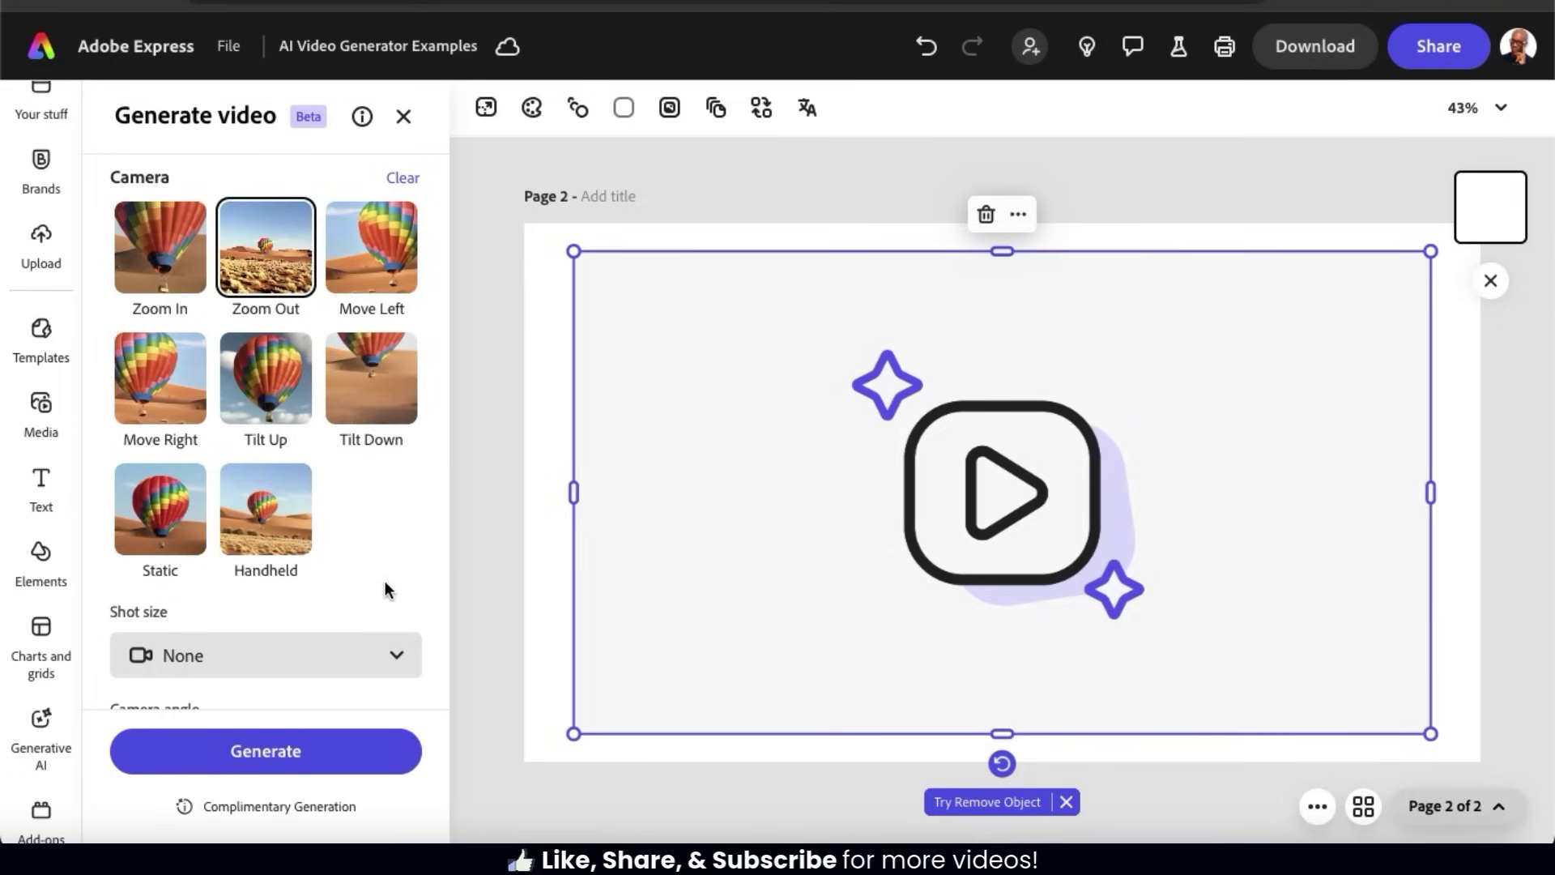
Set Medium shot and Eye level shot, generate the meditation clip, and play it.
scroll(386, 578, down, 1)
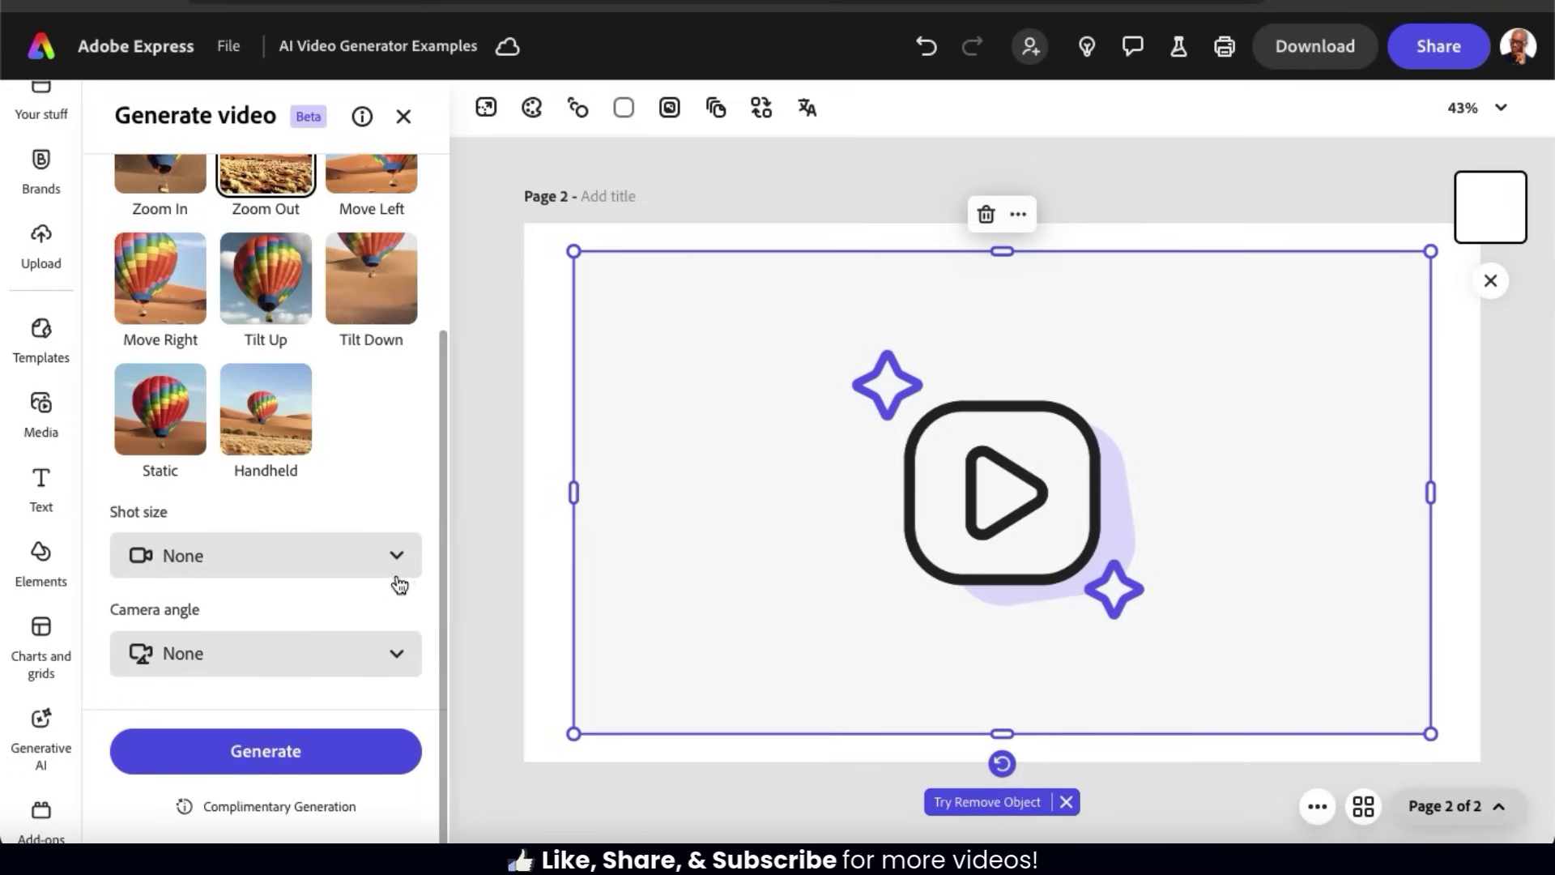
click(407, 568)
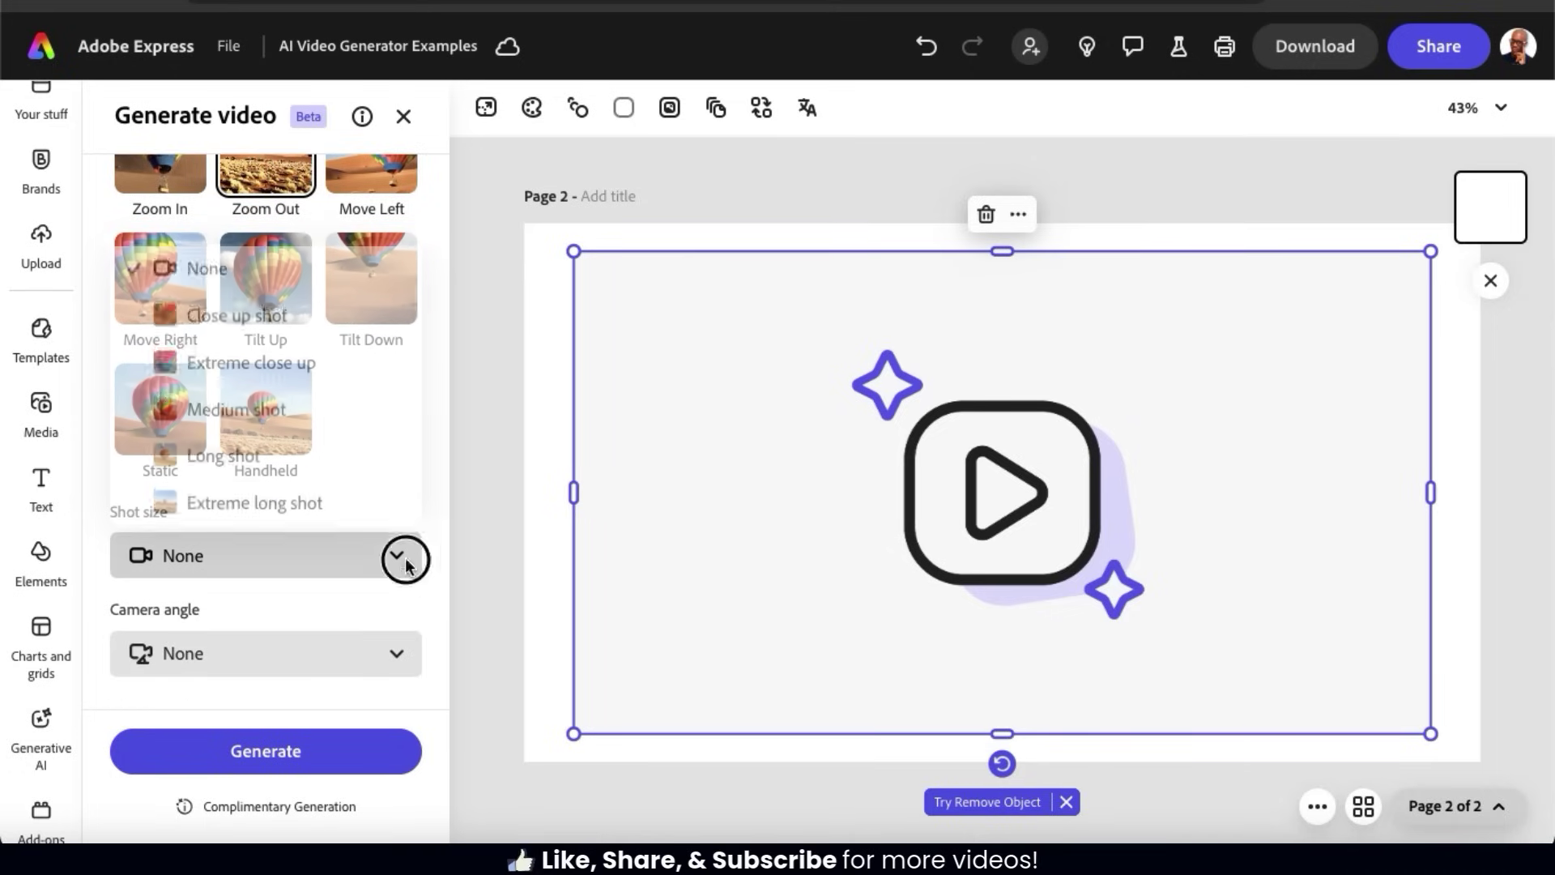
click(368, 429)
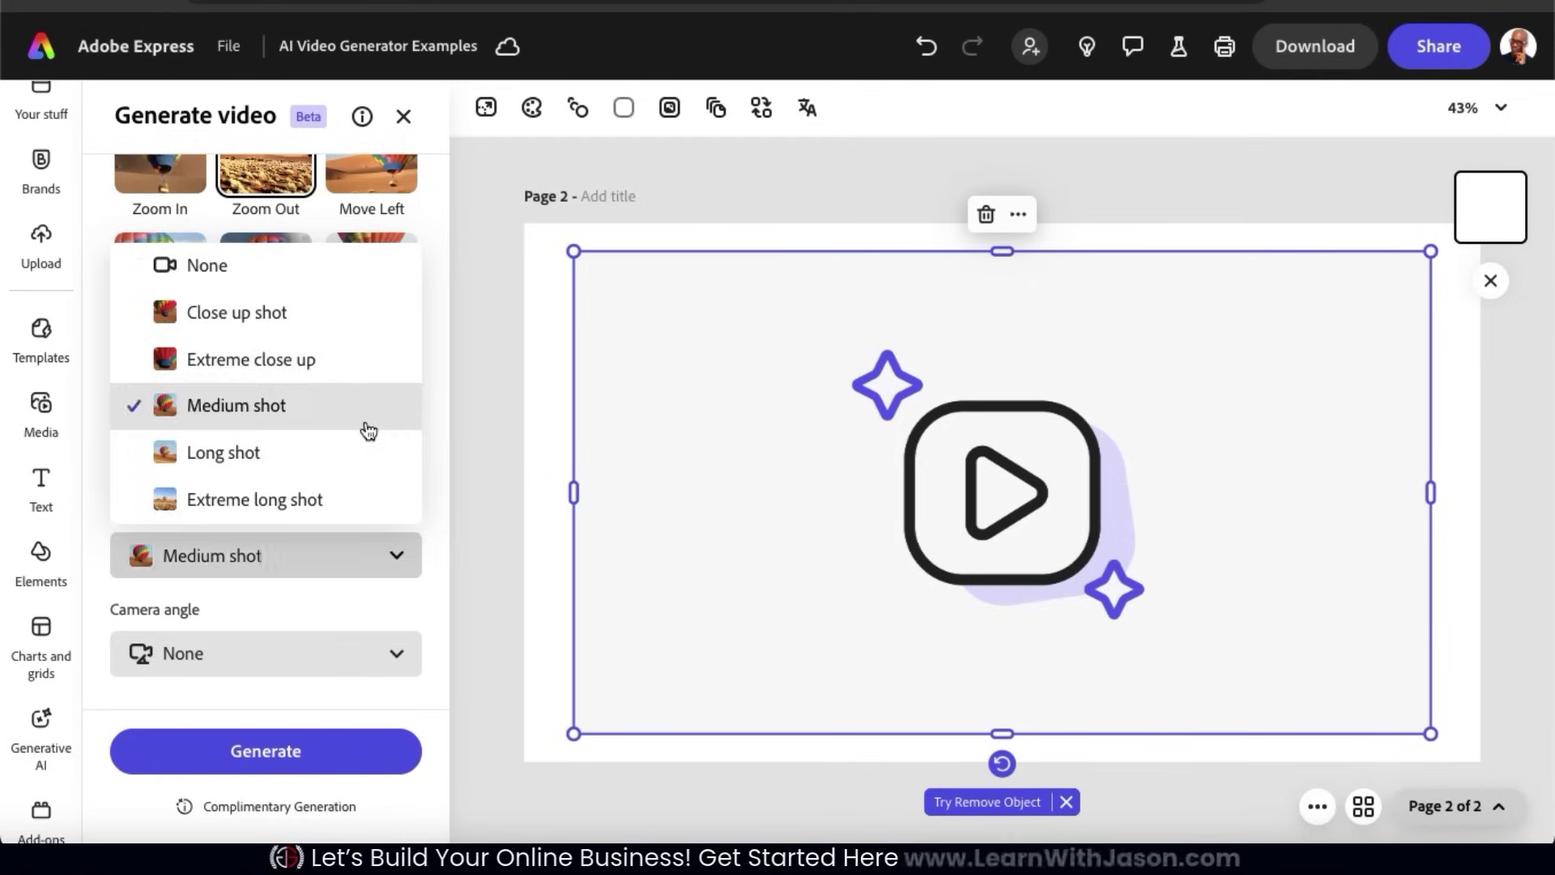
click(397, 656)
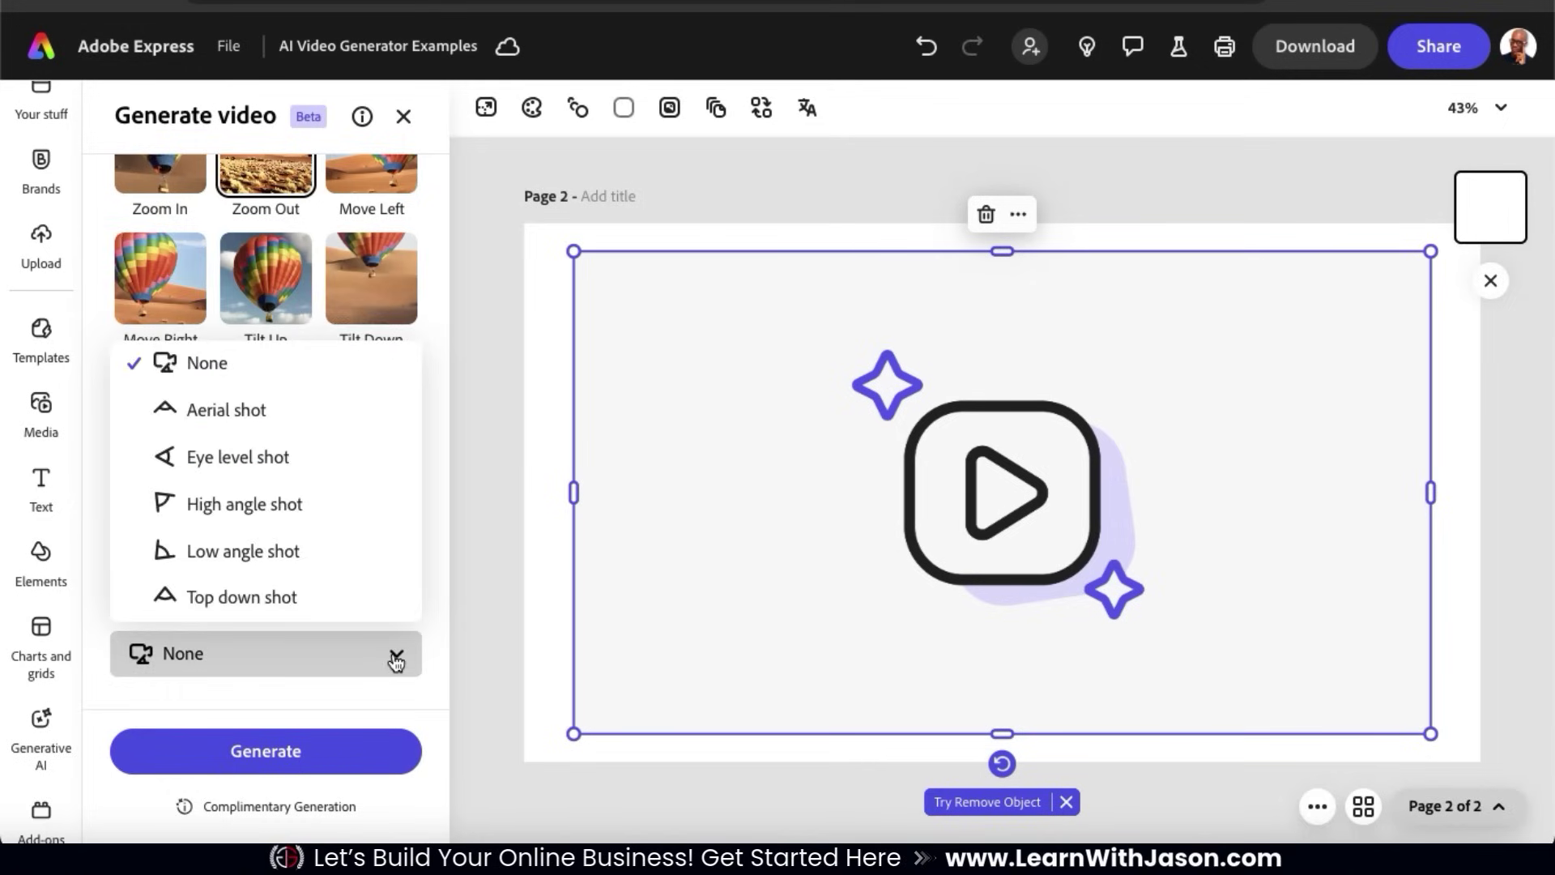
click(338, 459)
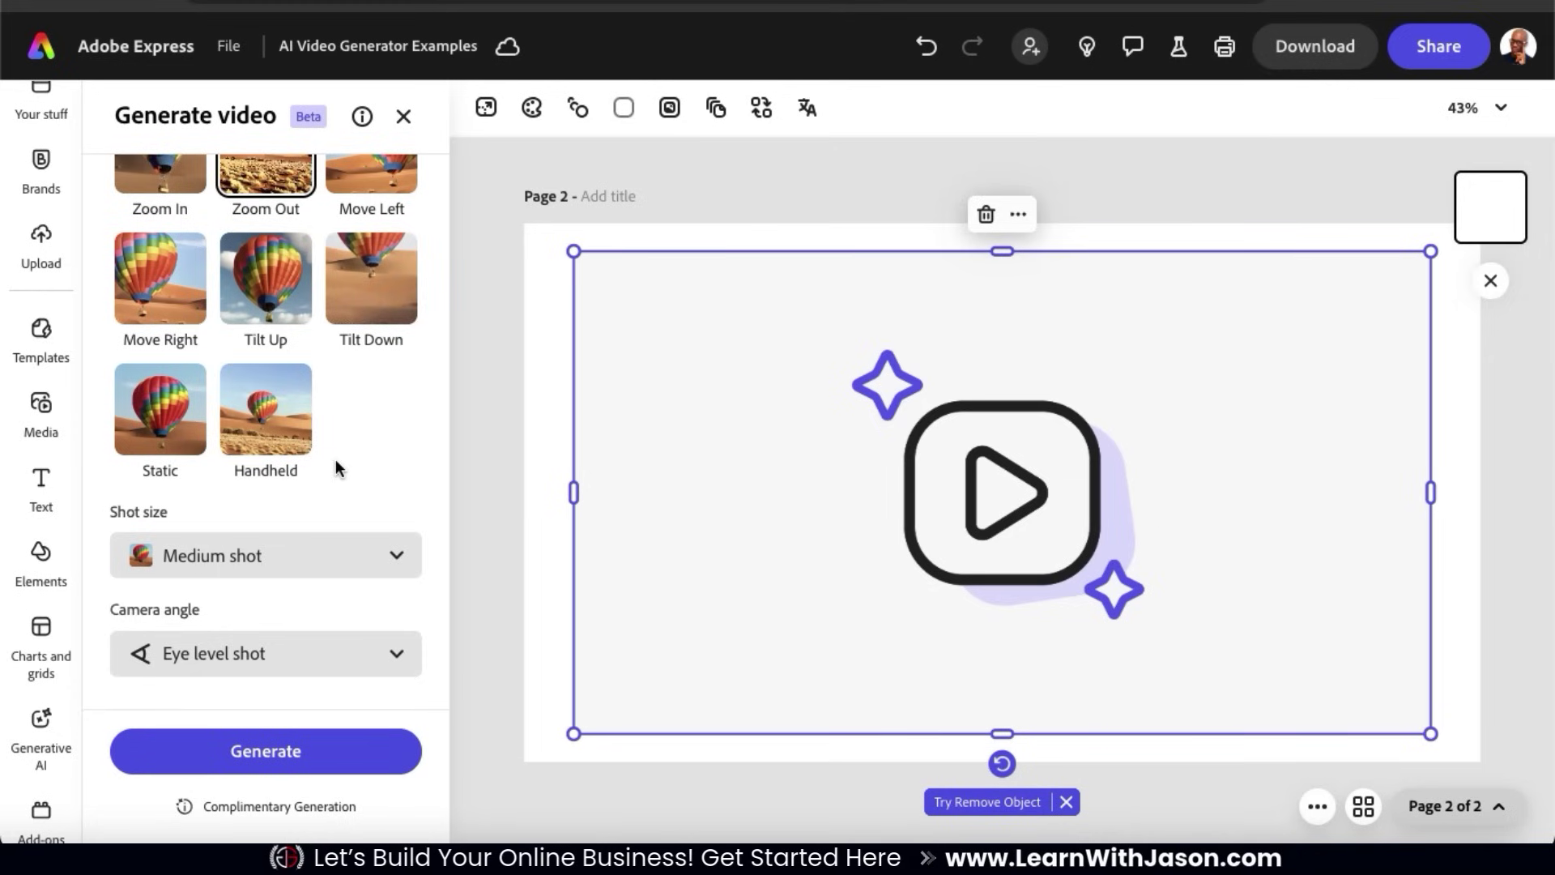
click(267, 754)
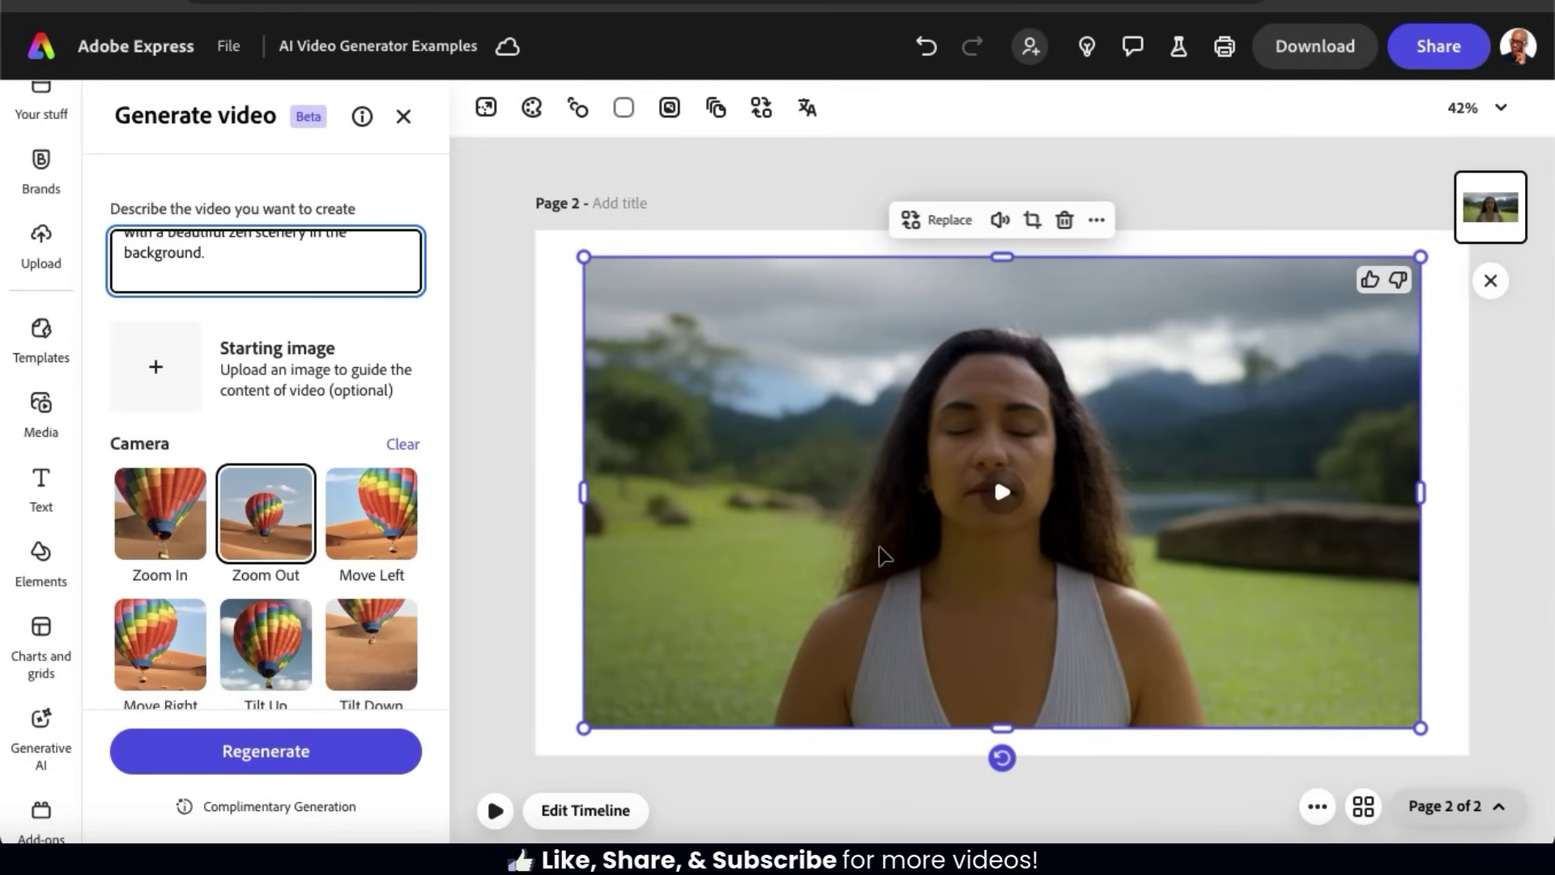
click(1004, 494)
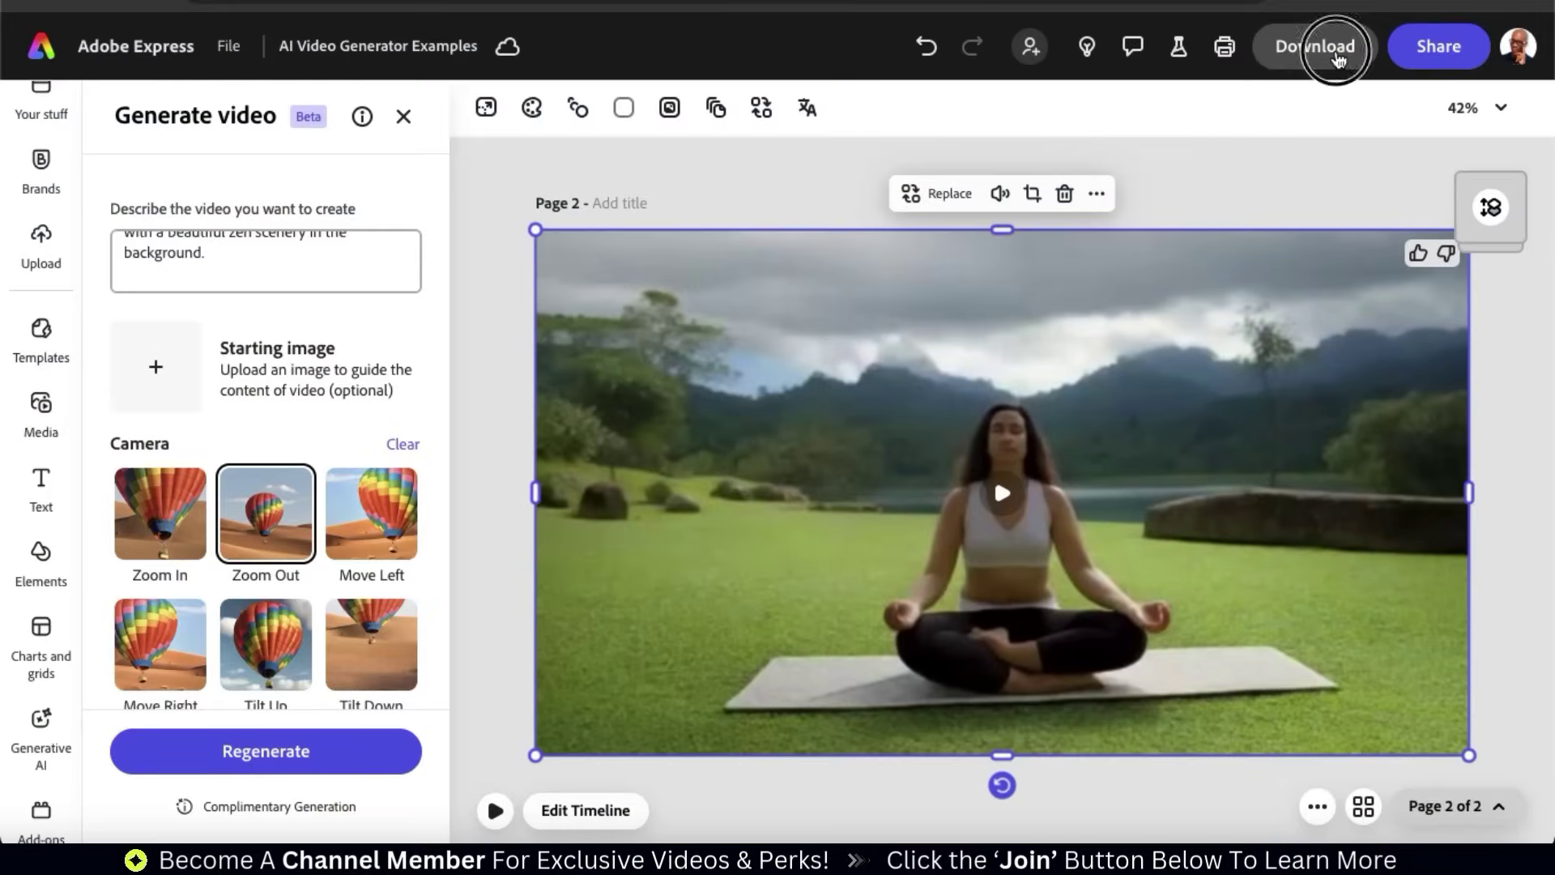
Download page 2's meditation clip as a 1080p MP4.
click(1337, 47)
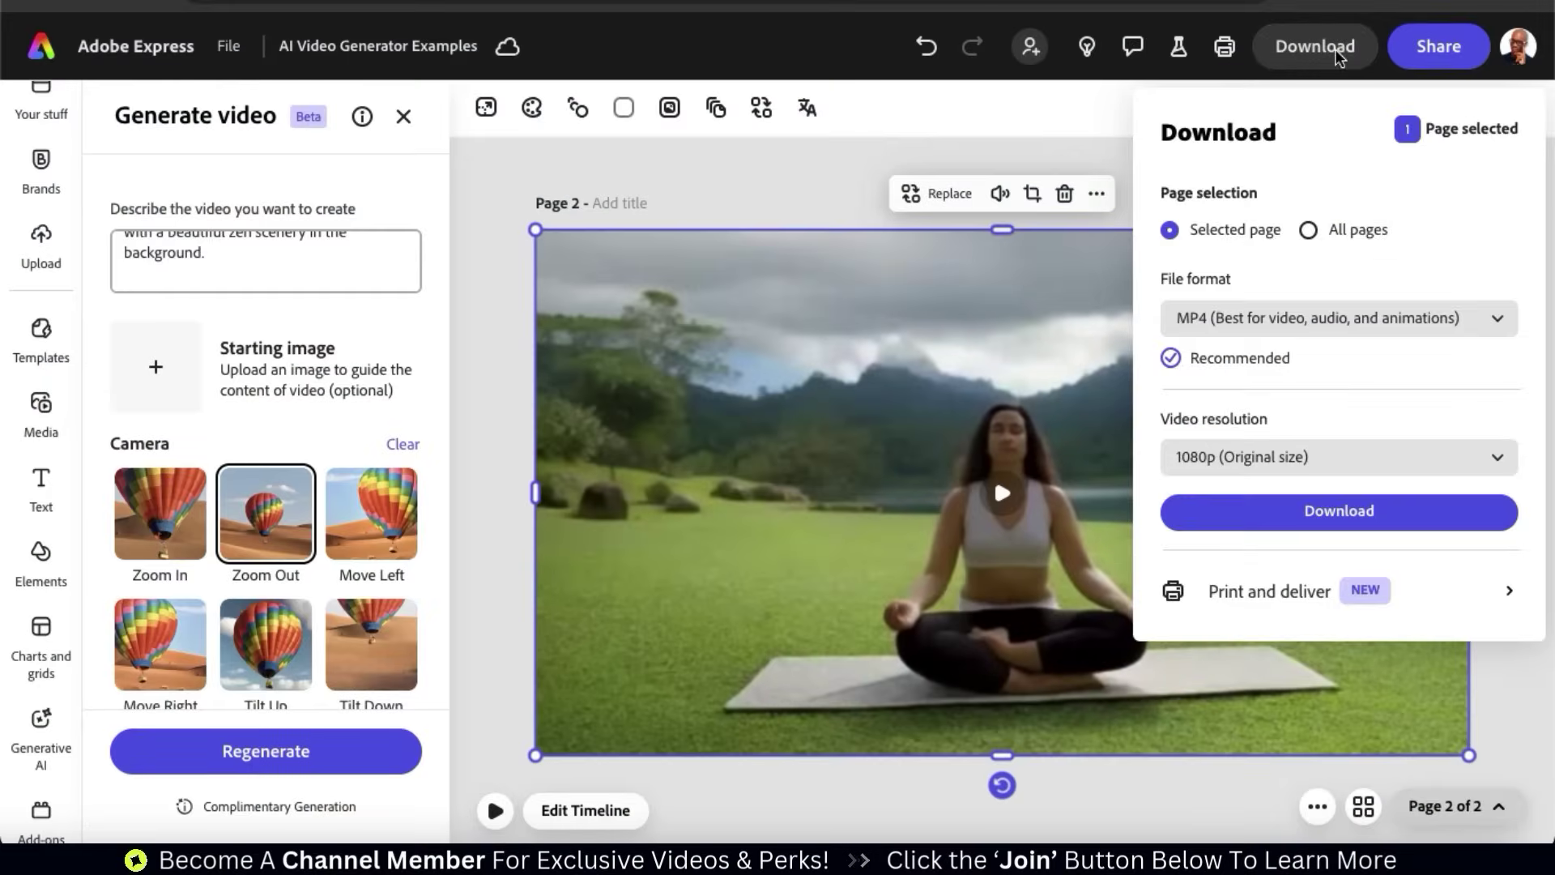
click(1335, 525)
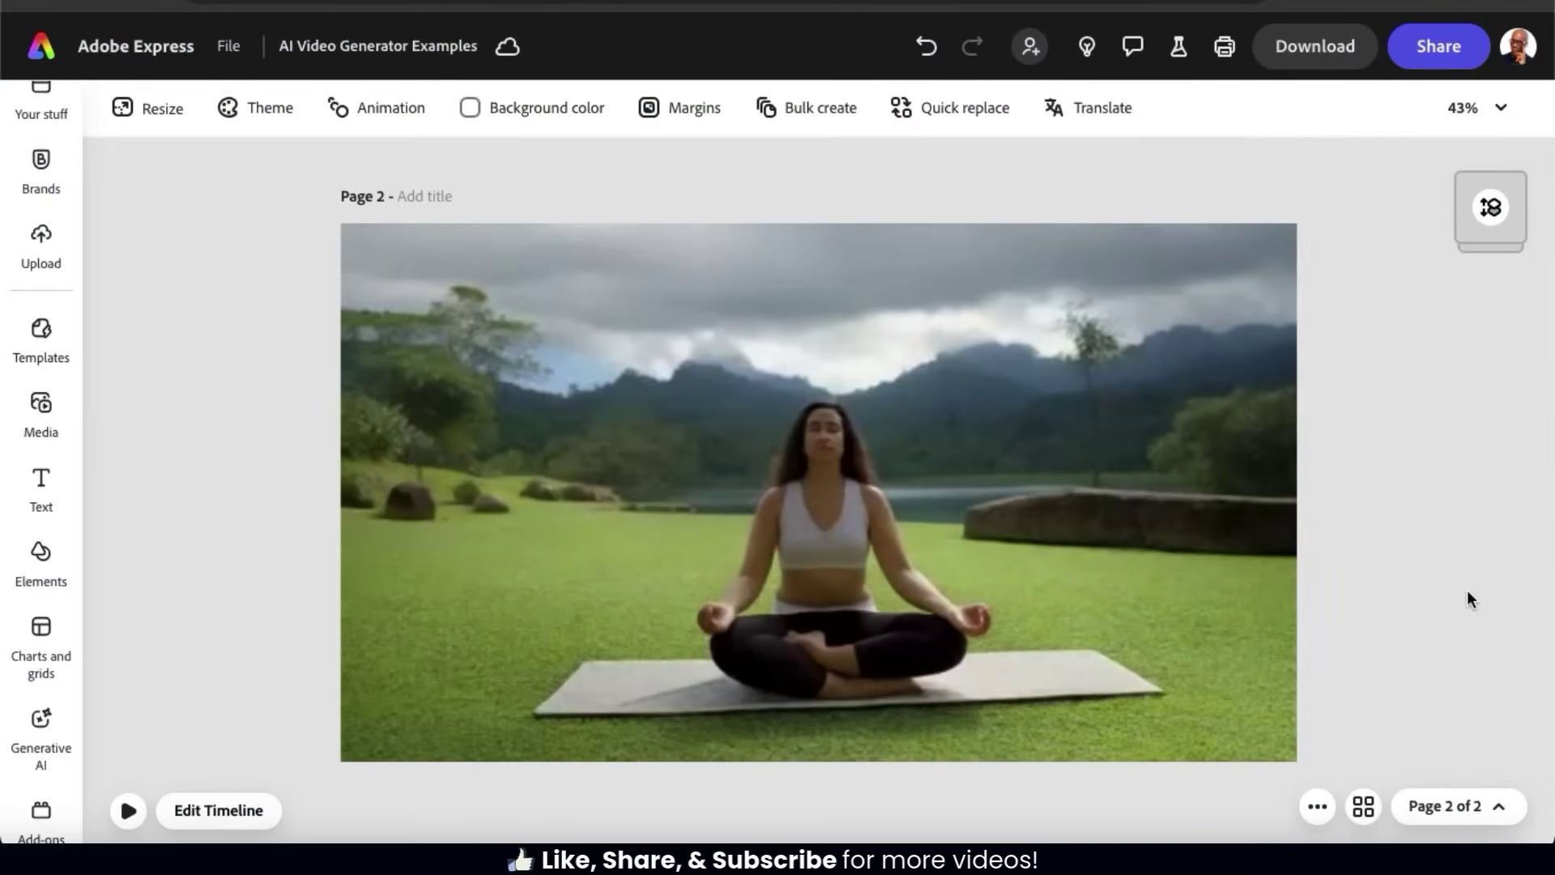
click(1459, 806)
Add a blank third page the same size as the others.
click(1502, 783)
click(1489, 672)
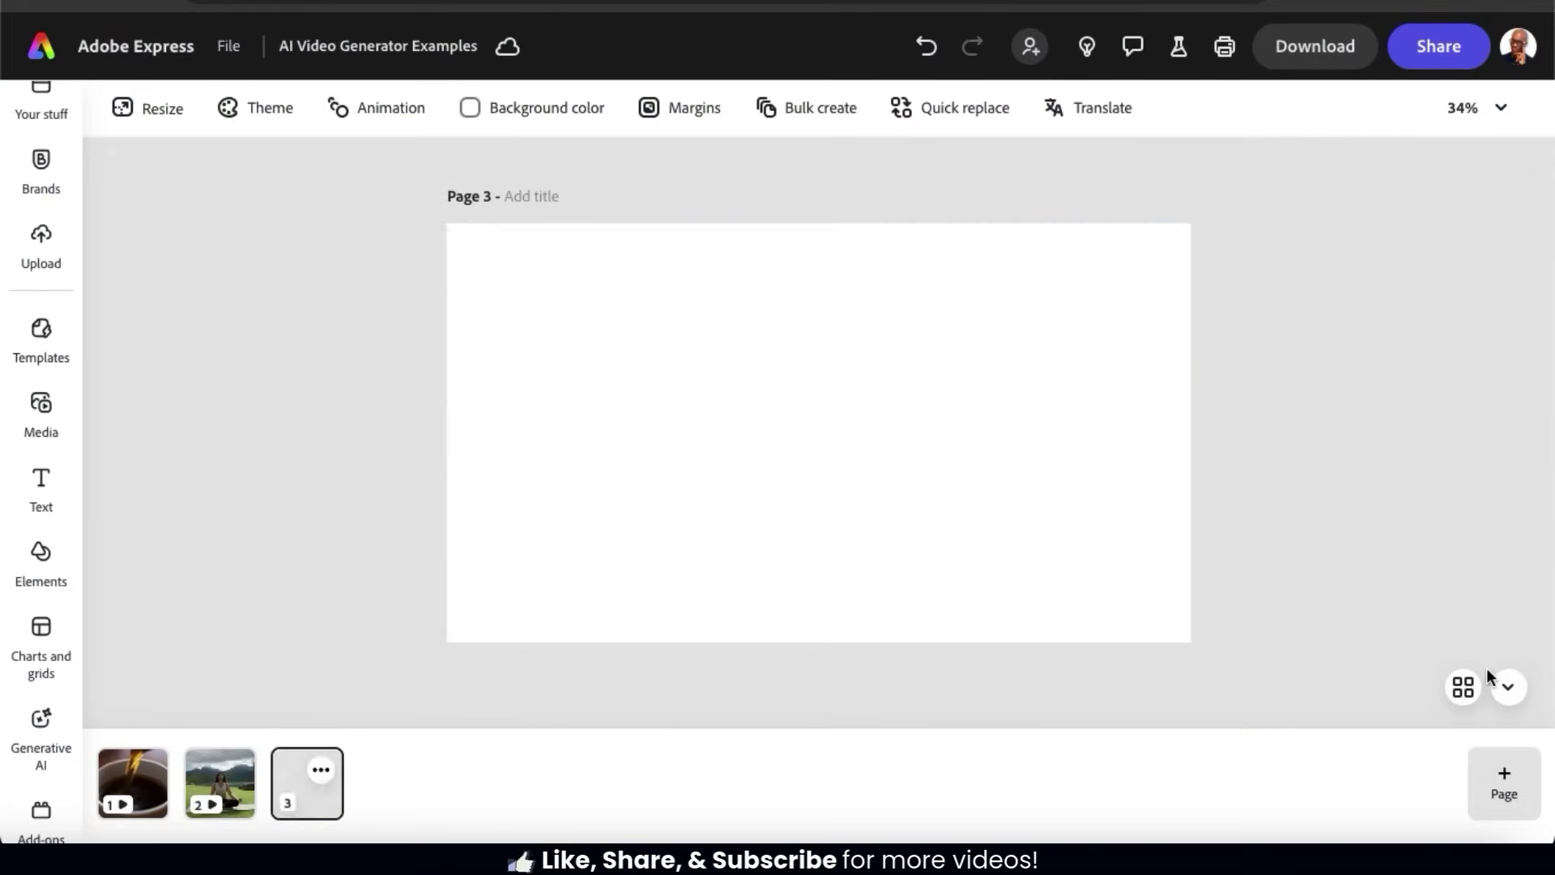
click(1508, 687)
Place a new AI video placeholder on page 3, stretched to fill the page.
click(42, 733)
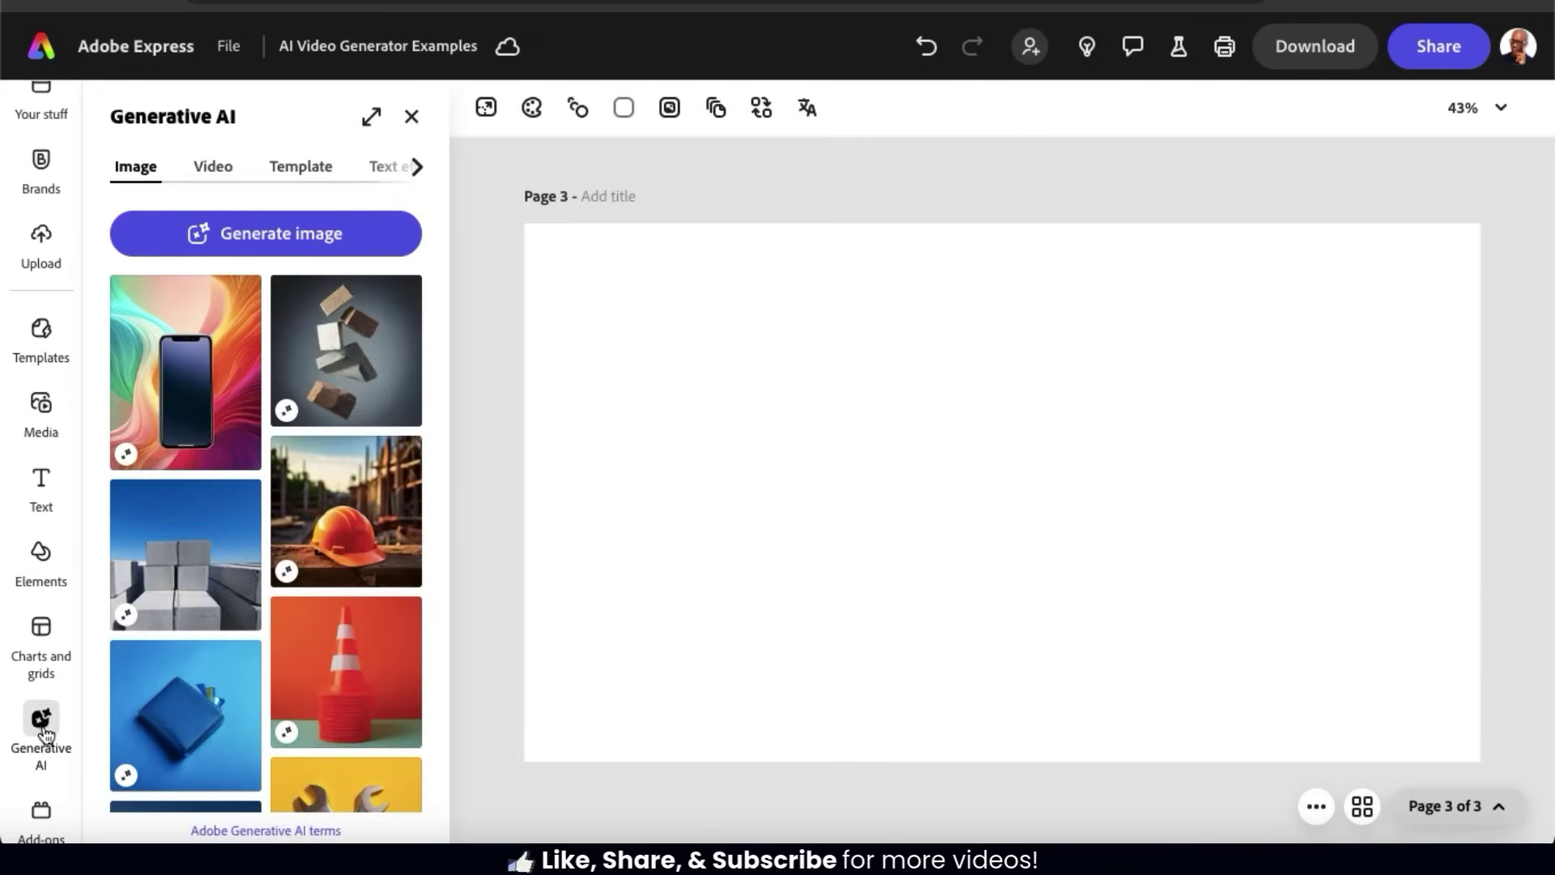
click(212, 170)
click(261, 235)
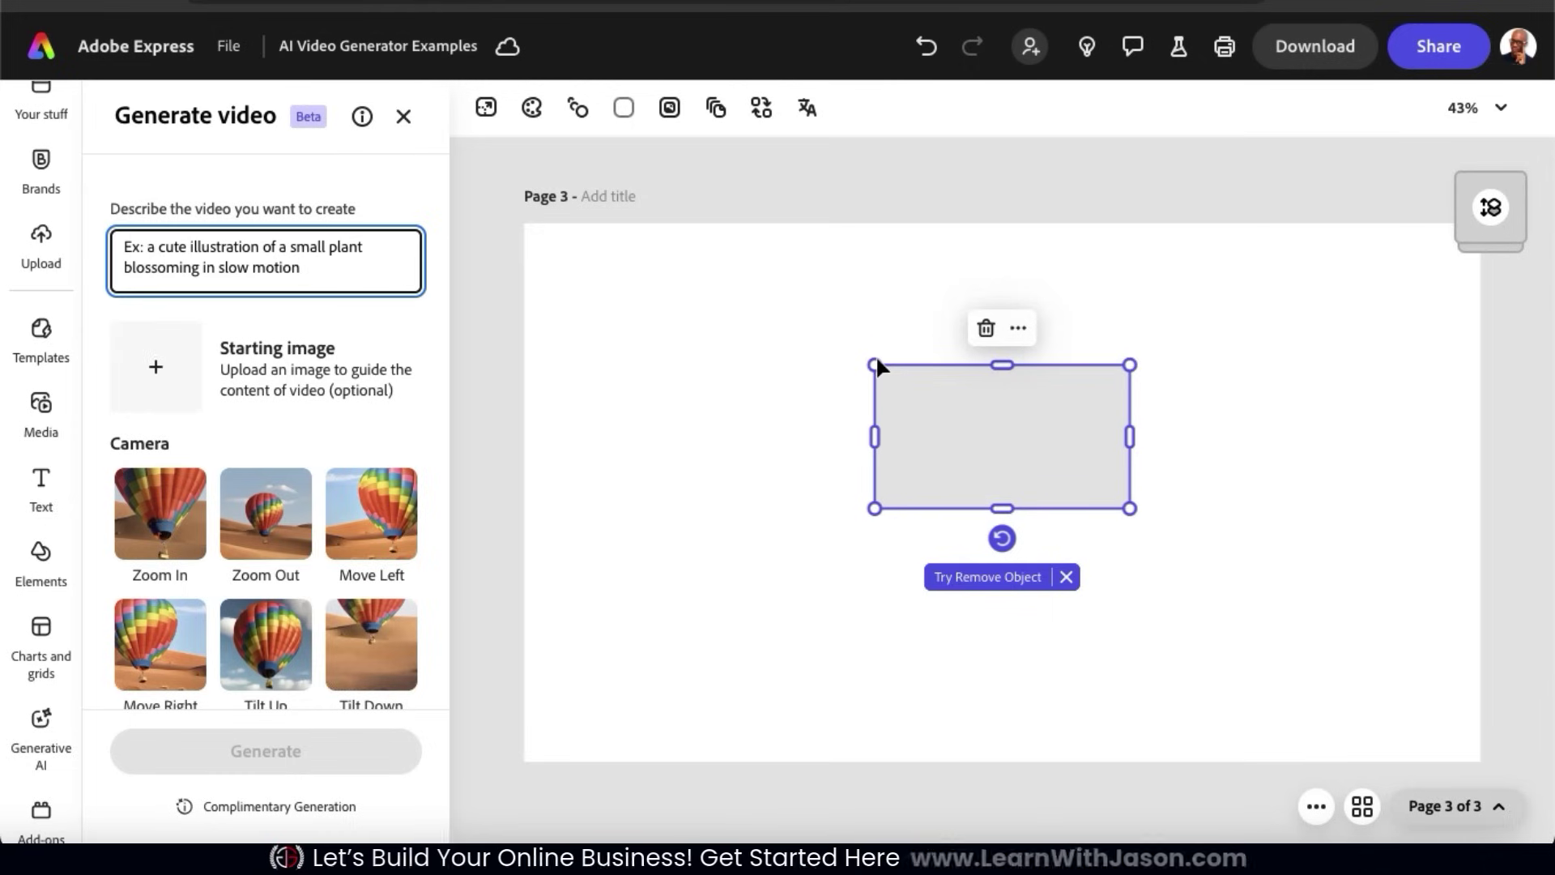
drag(874, 364, 524, 168)
drag(1128, 504, 1427, 805)
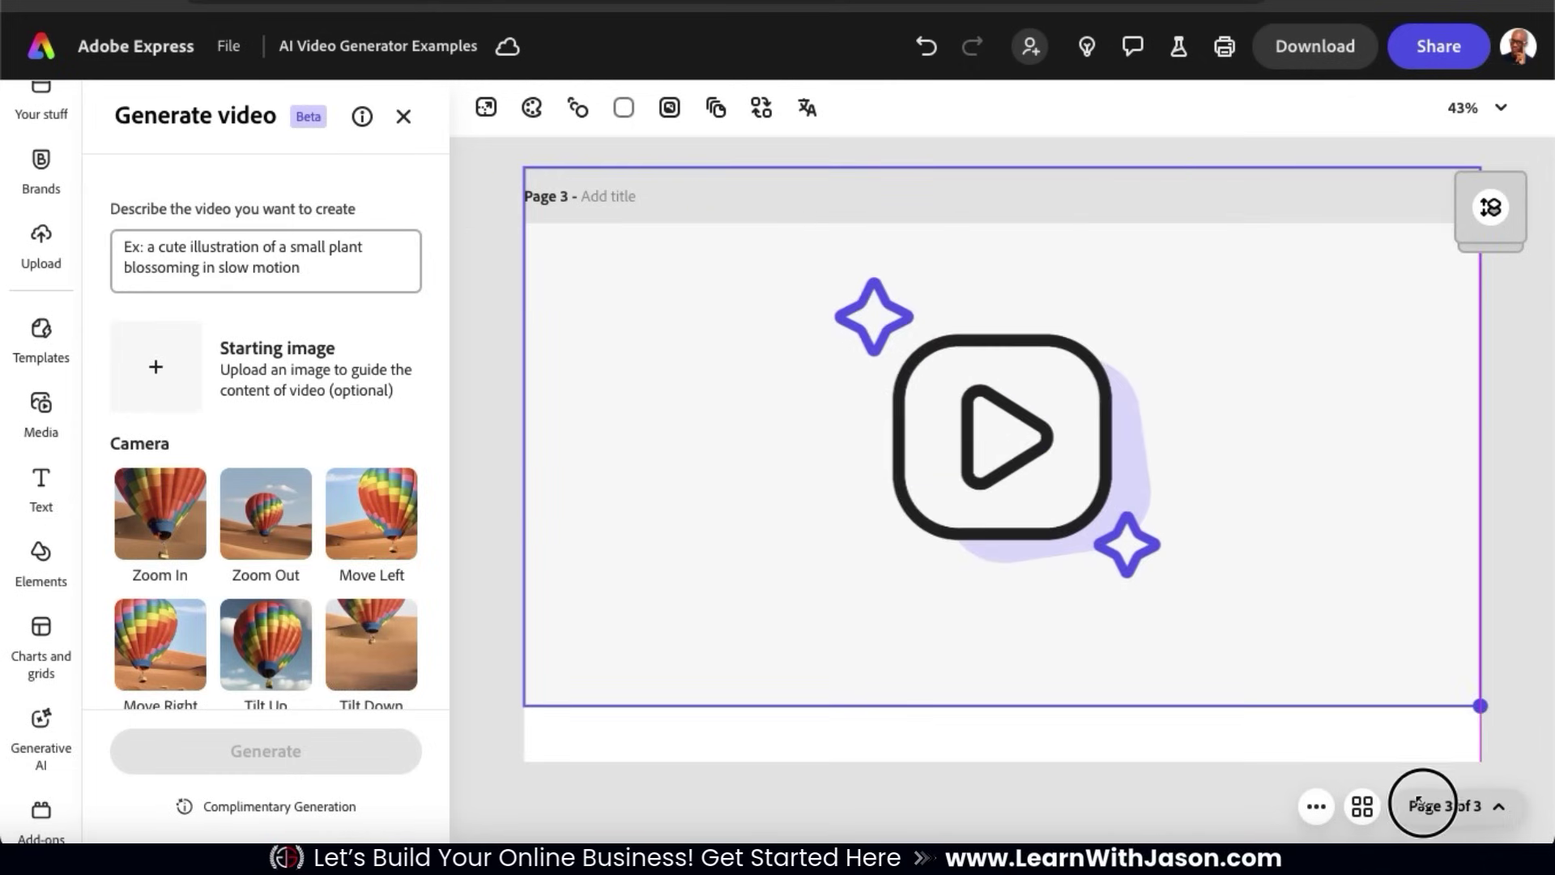
drag(1316, 524, 1310, 538)
click(378, 267)
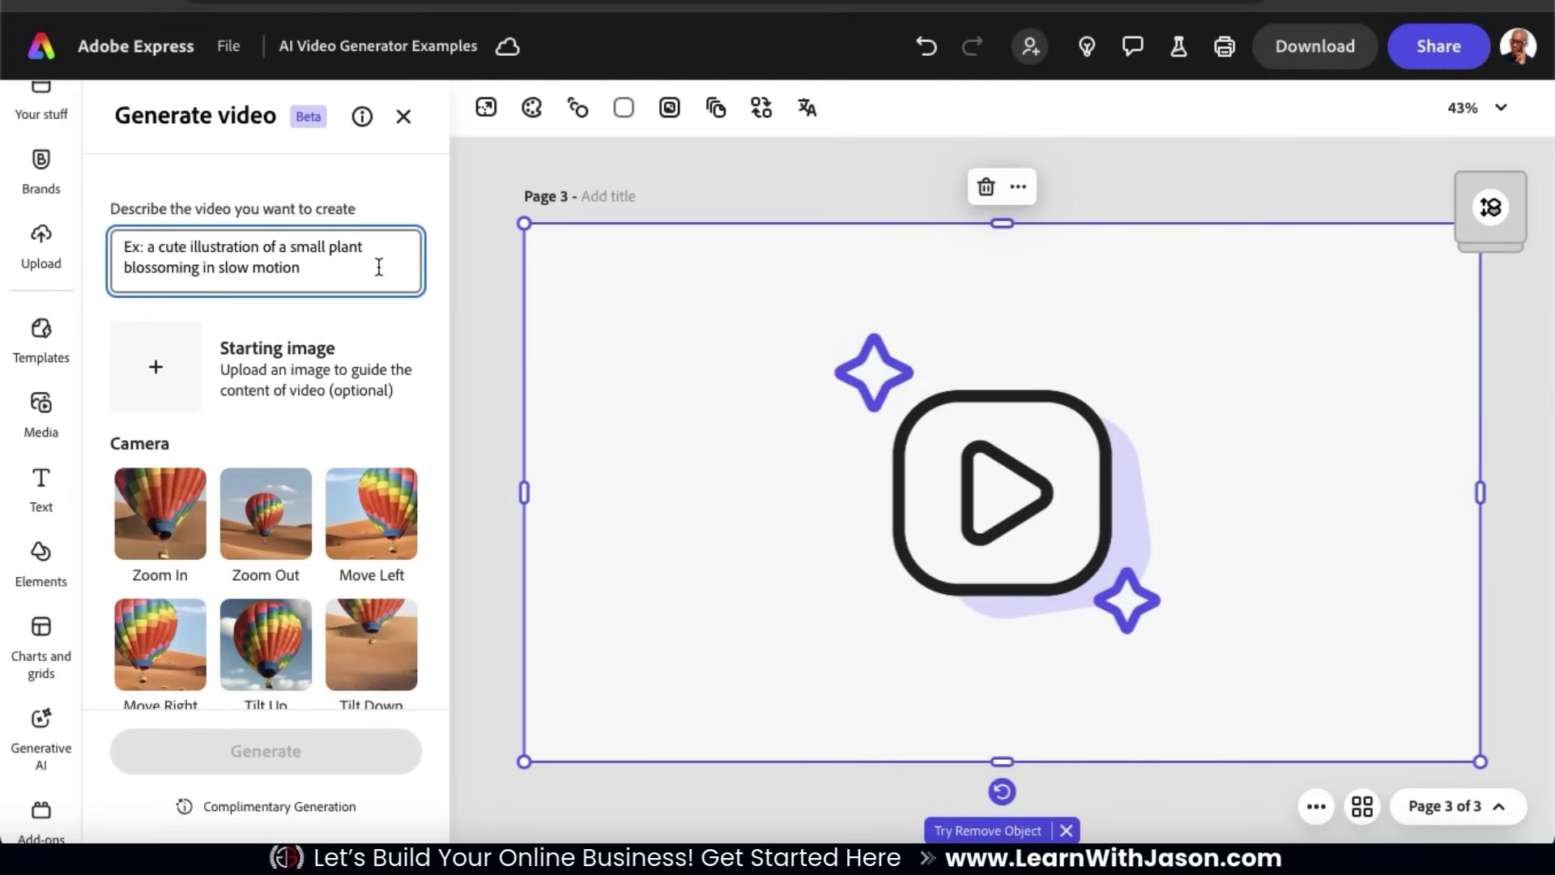
Generate a static-camera, medium-shot video of a cartoon janitor happily sweeping the floor, then play it.
text(Cartoon janitor happily sweeping the floor of an office.)
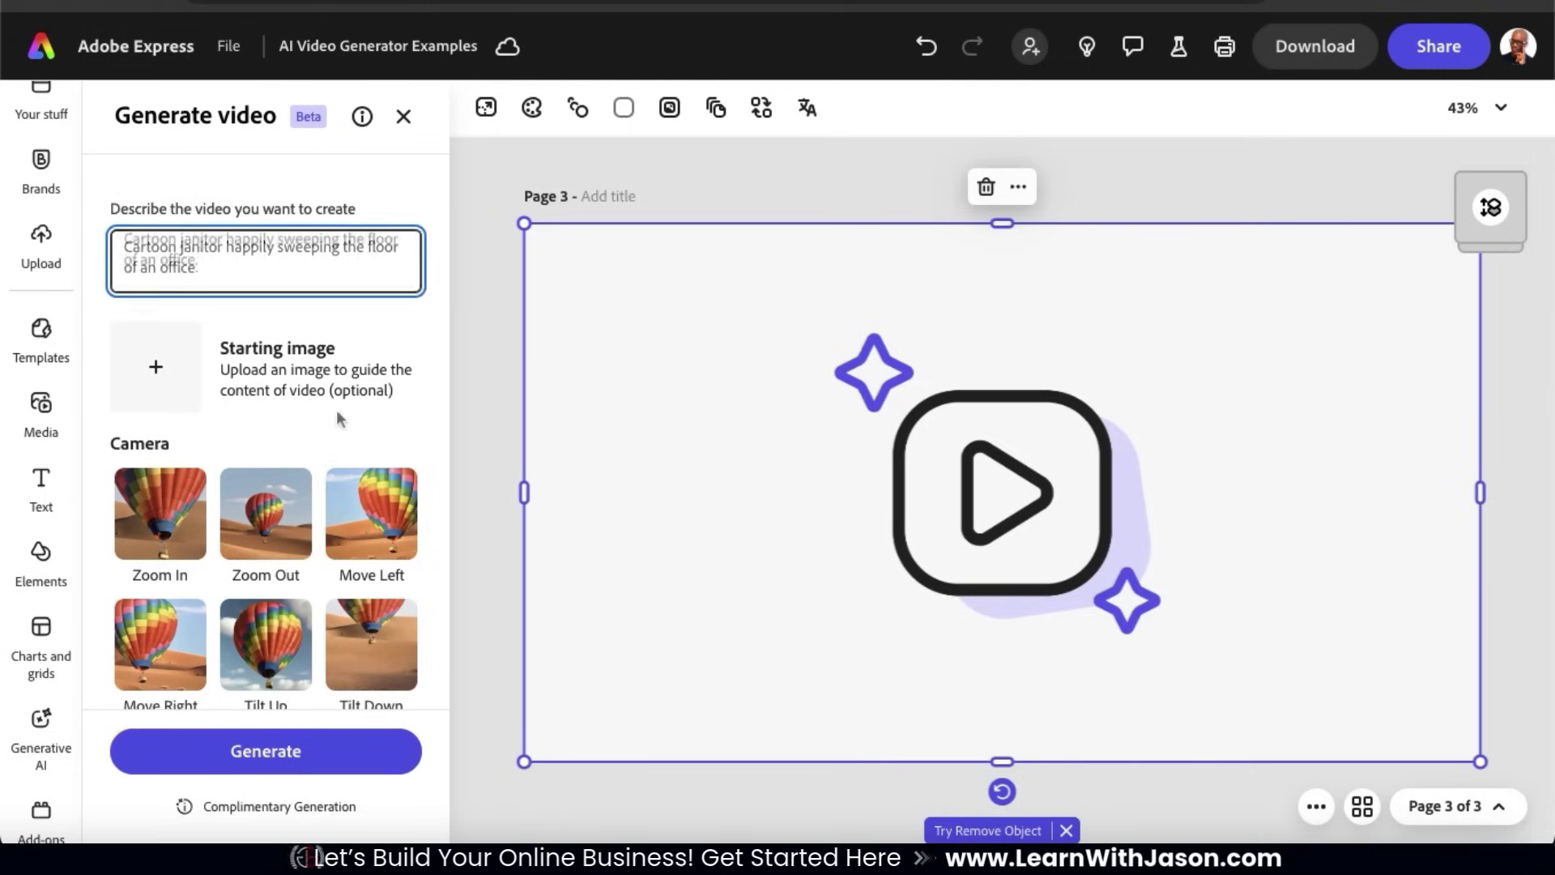
scroll(337, 410, down, 3)
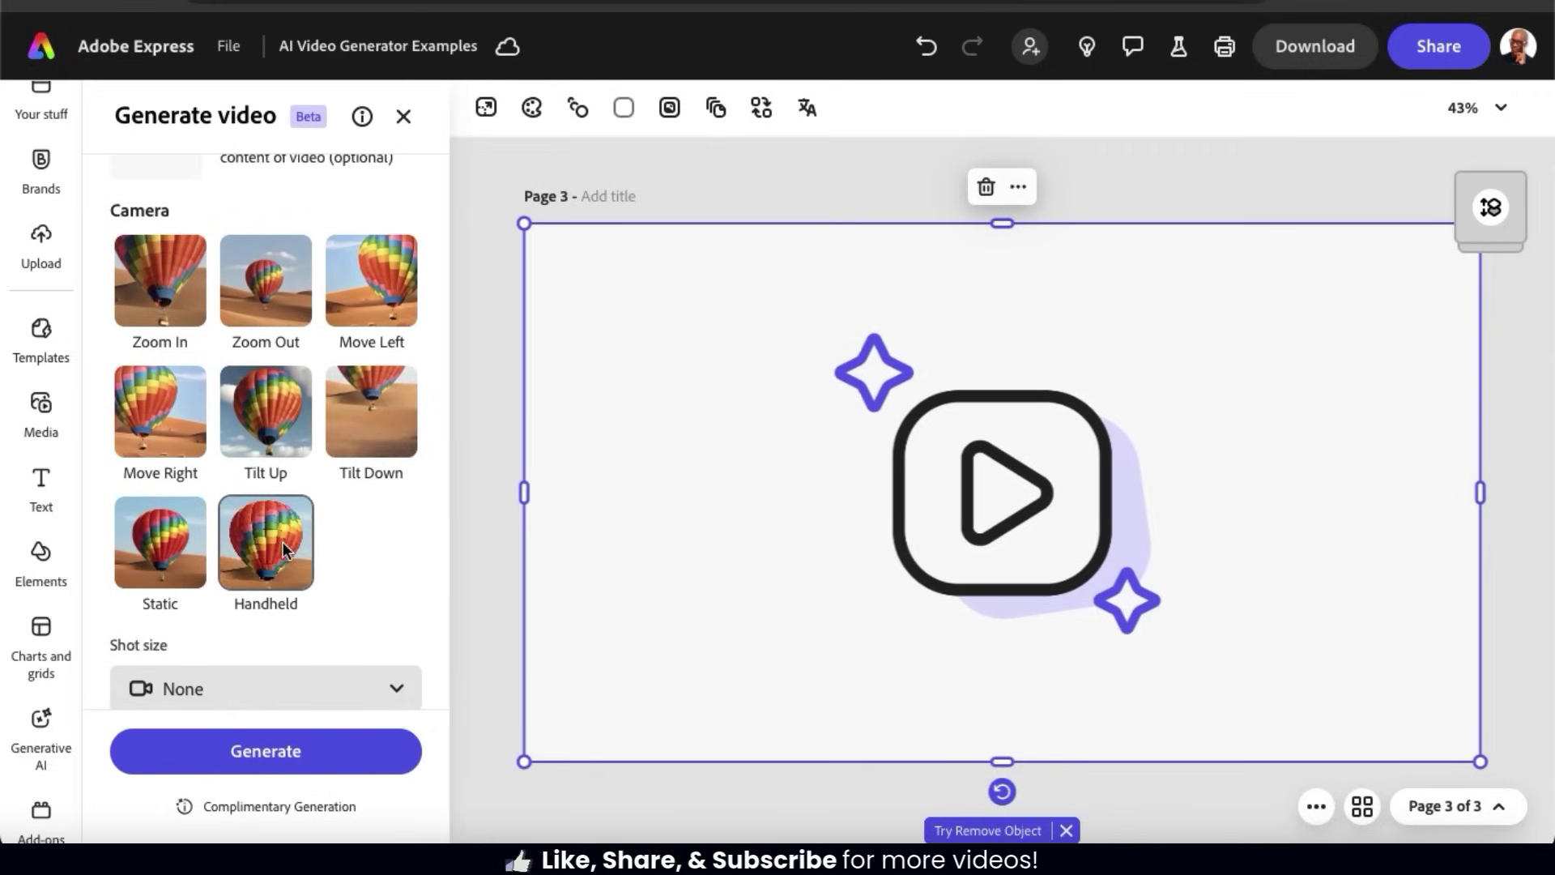
click(178, 572)
click(372, 688)
click(368, 403)
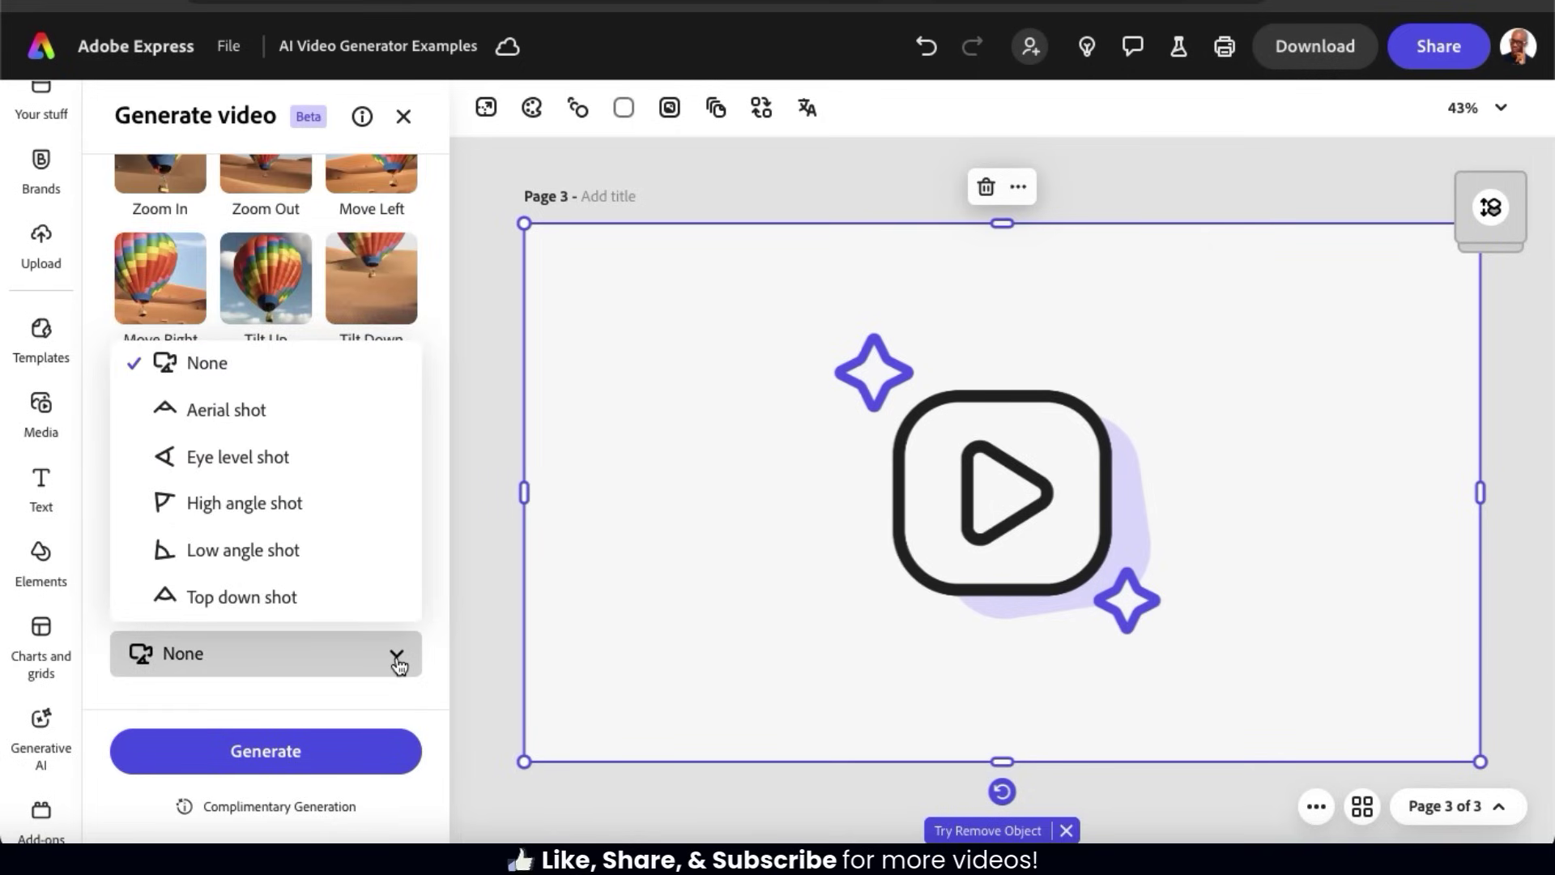
click(332, 457)
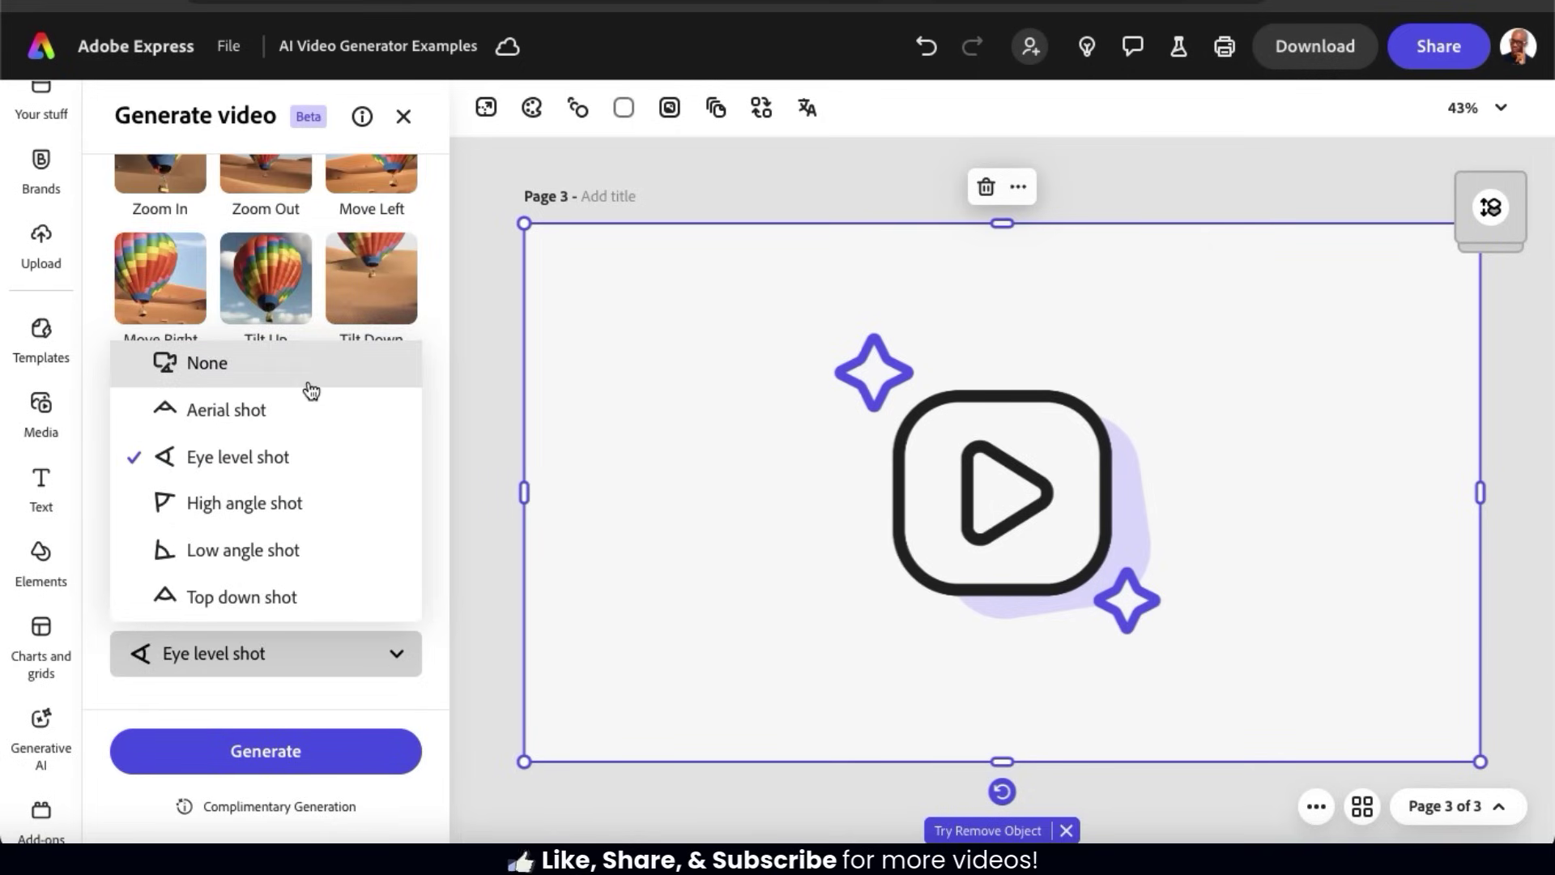
click(310, 374)
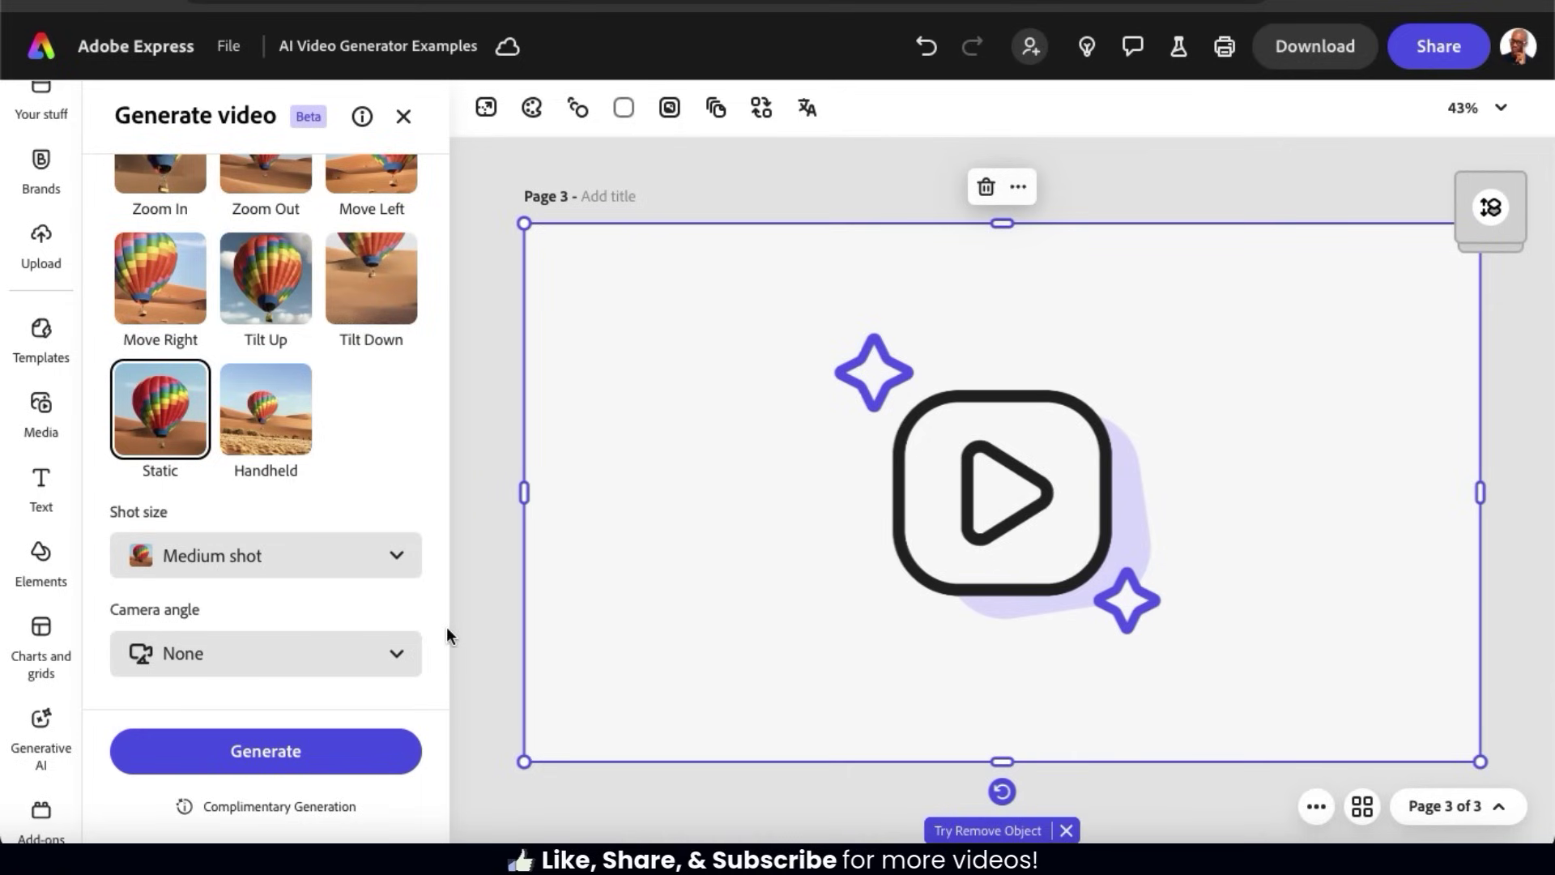
click(243, 747)
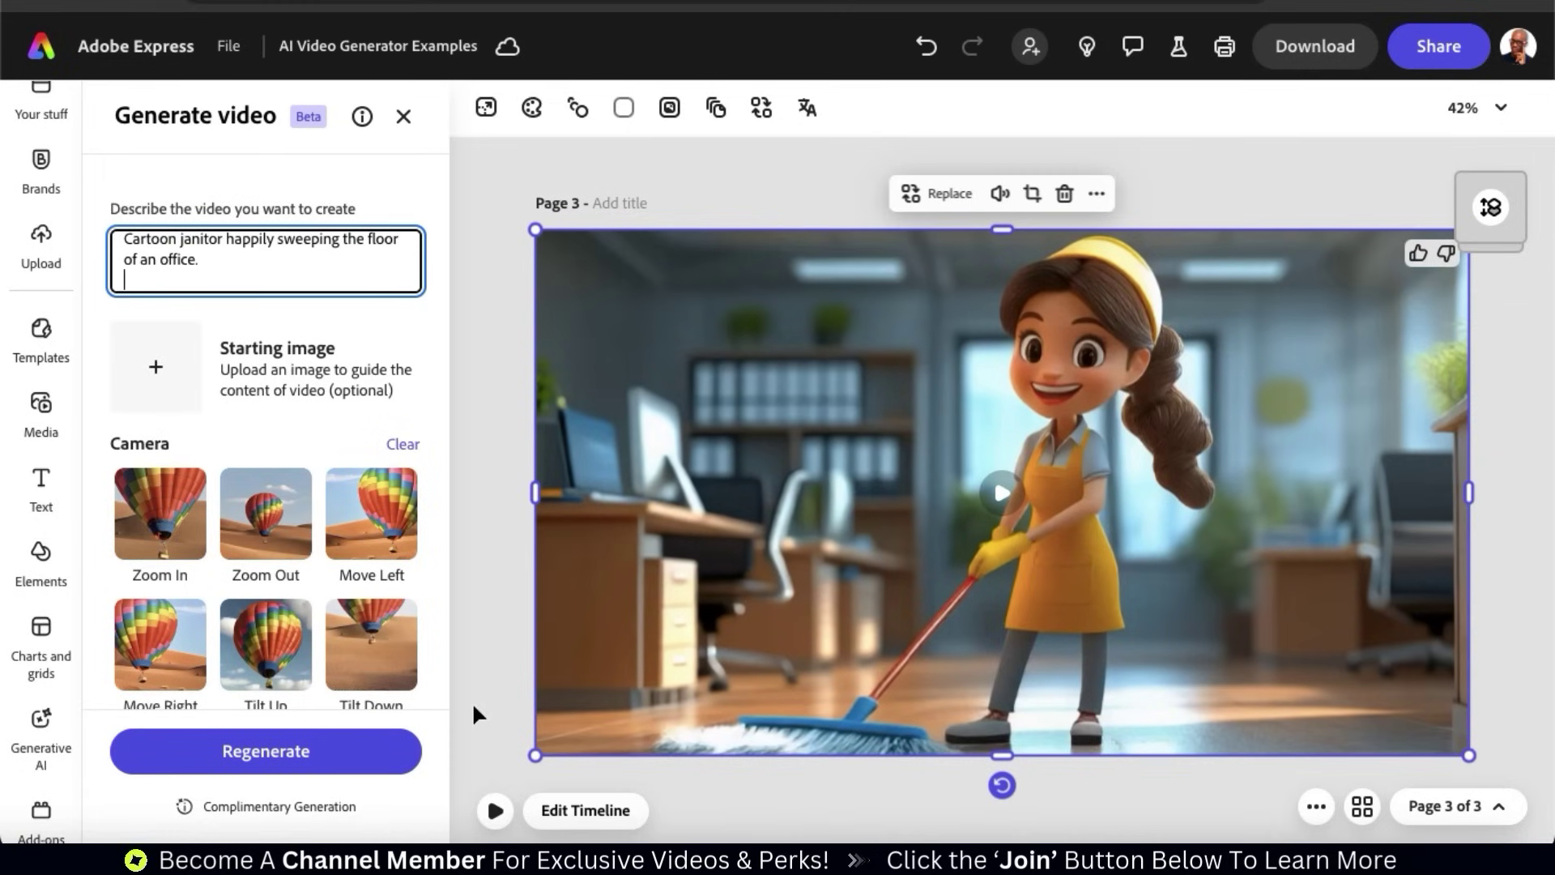
click(1003, 494)
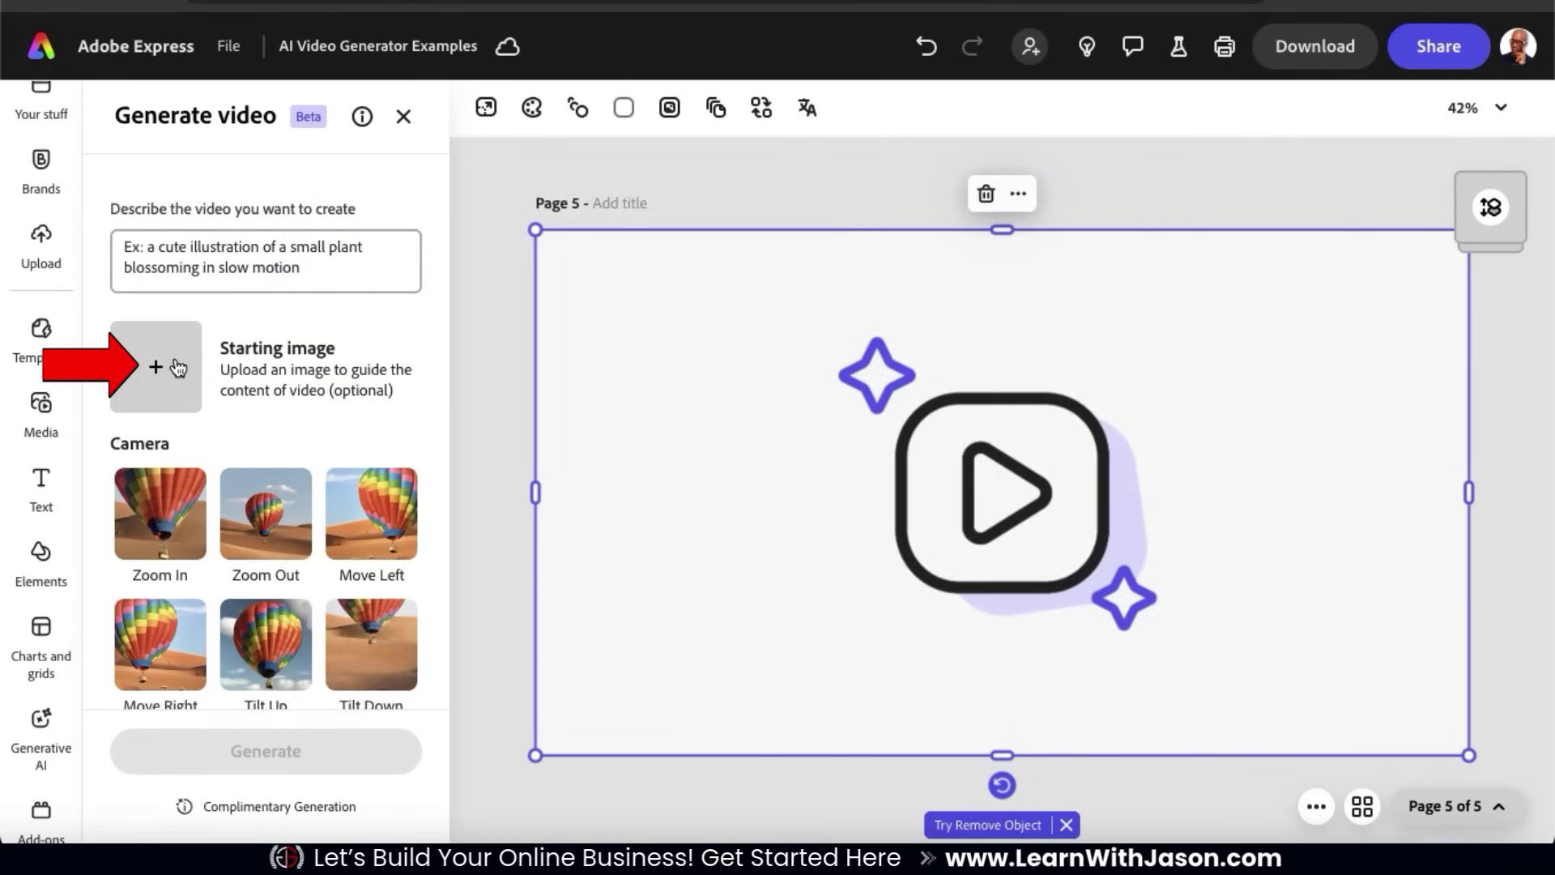
Use Dog Pic.png as the starting image and enter the prompt 'Make dog get up and walk to the camera with tail wagging.'.
click(158, 380)
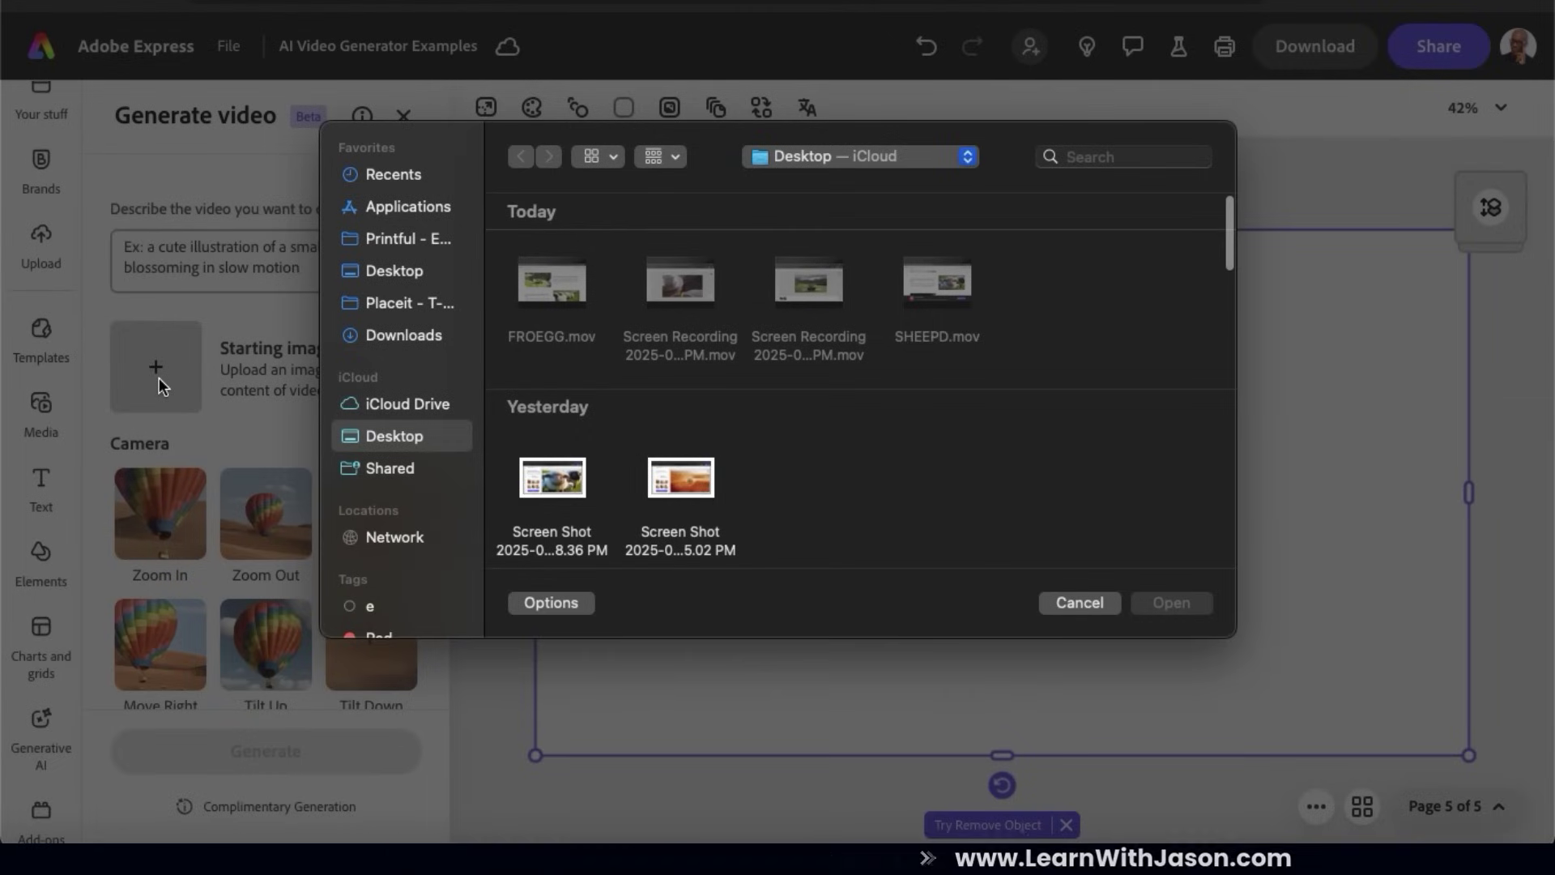
double_click(828, 292)
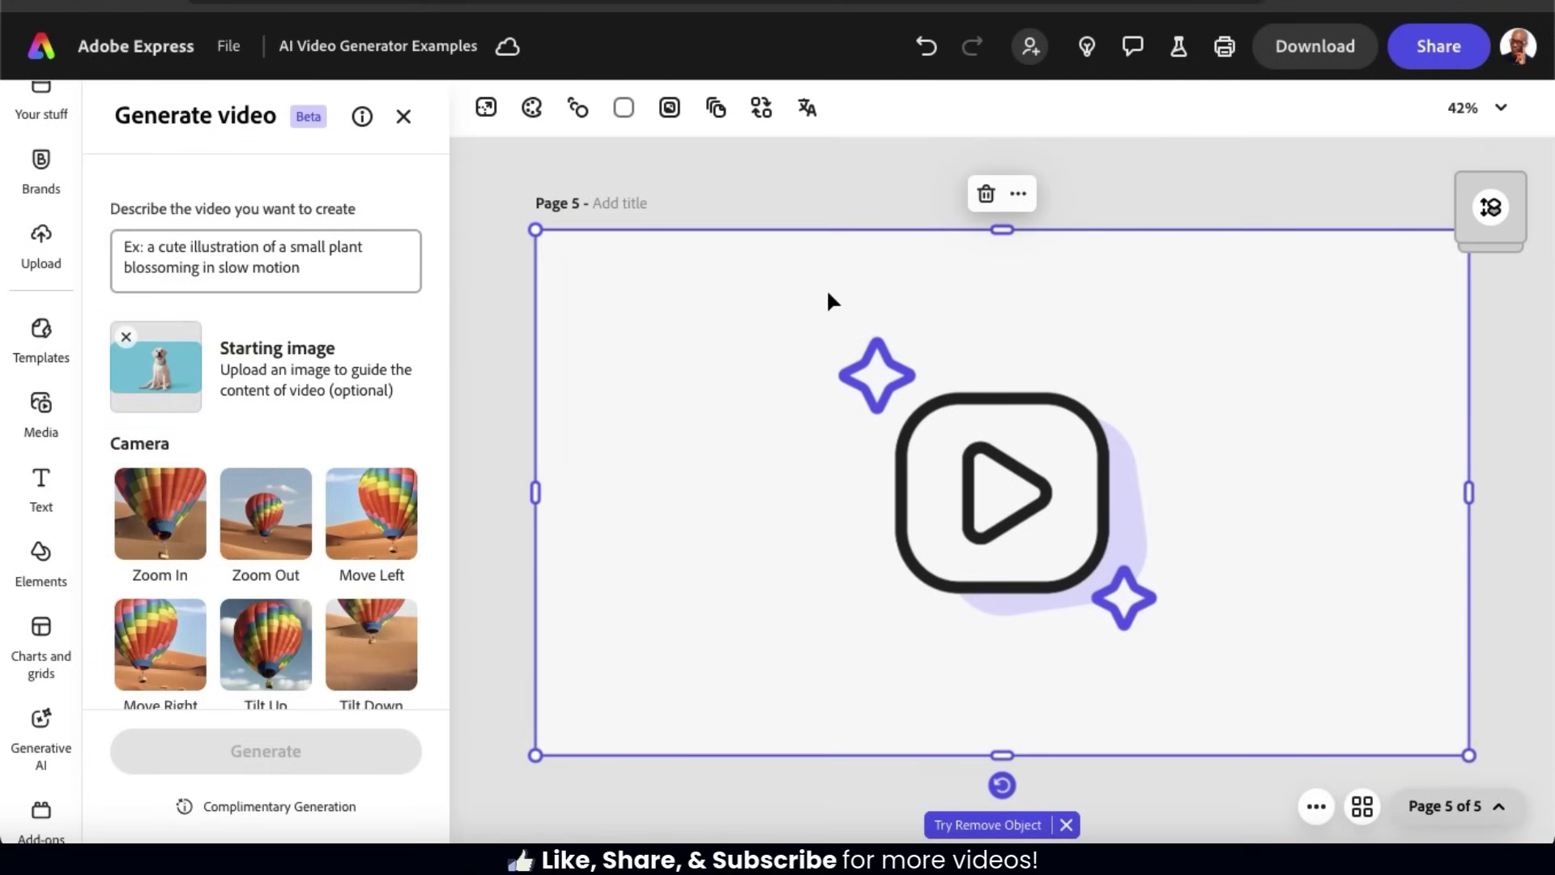
click(342, 261)
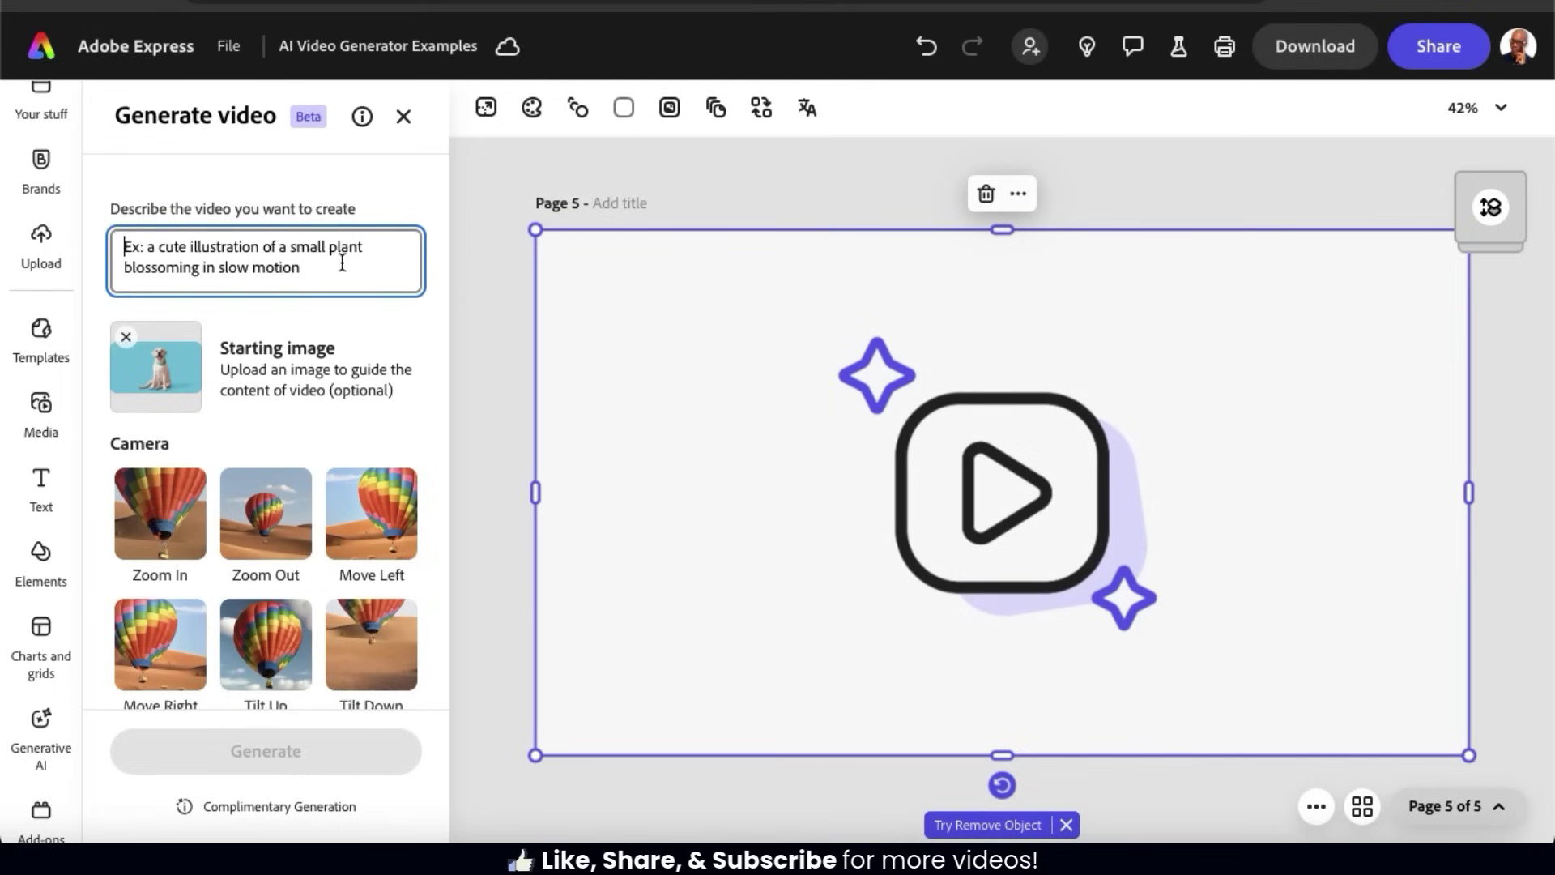
text(Make dog ge)
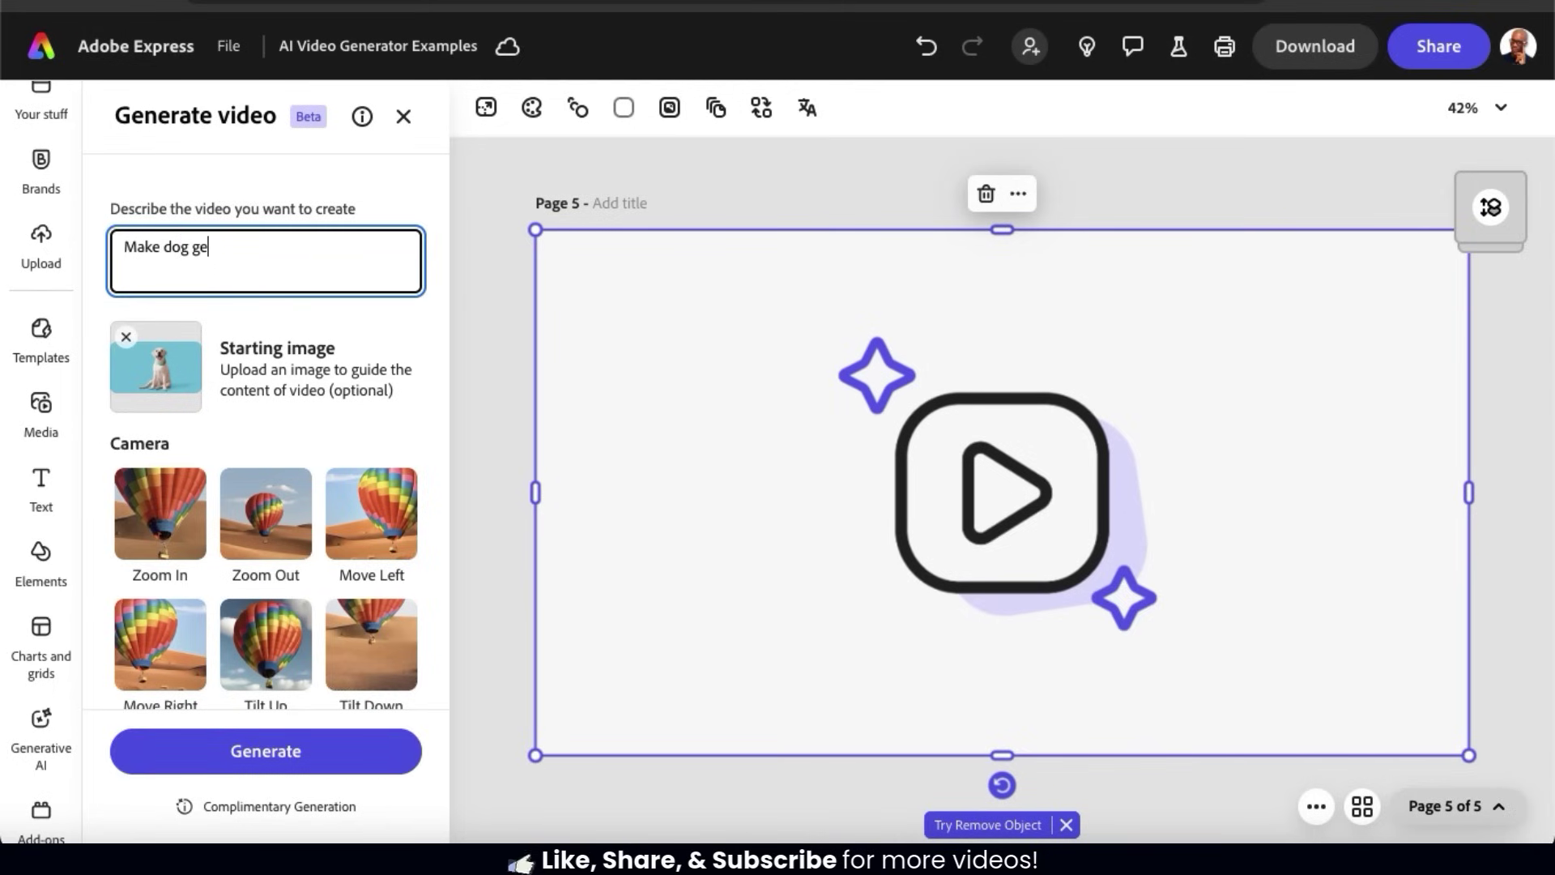
text(t up and walk to the cam)
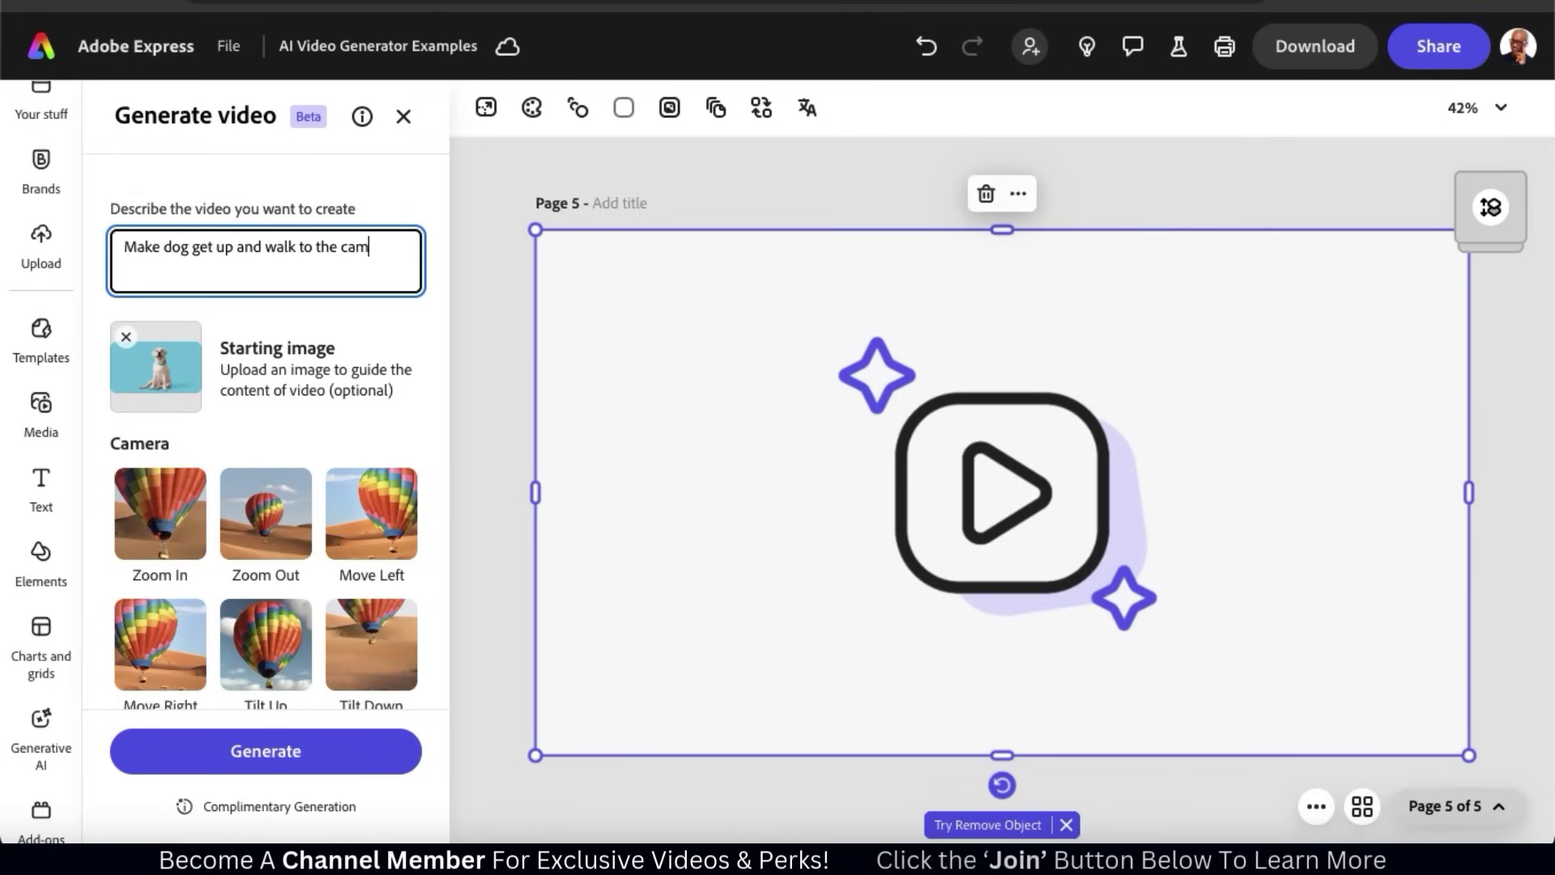
text(era with tail wagging.)
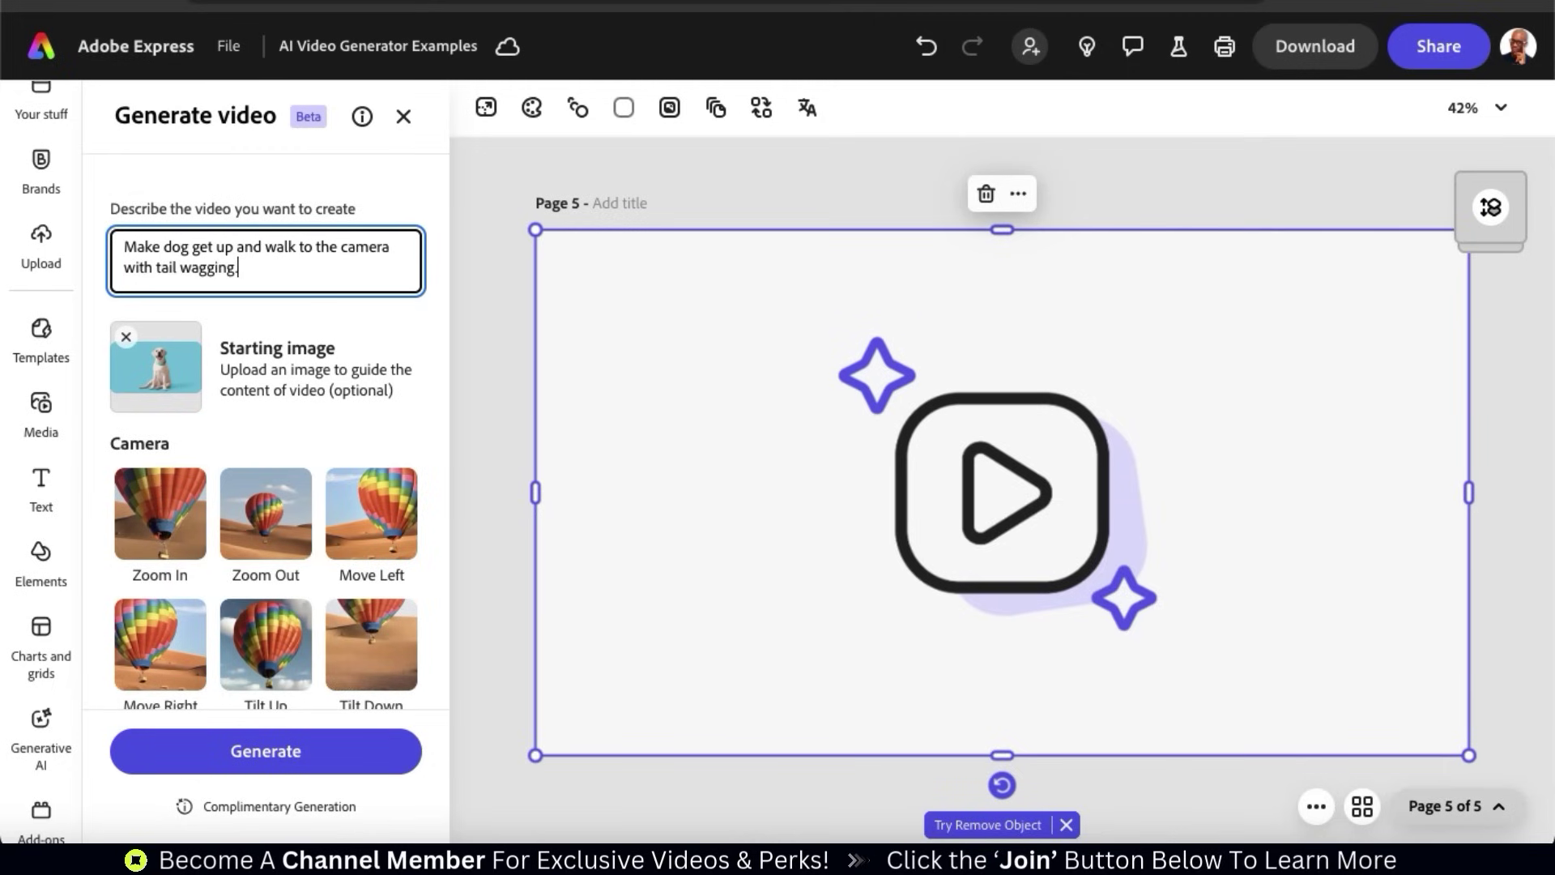
Choose the Static camera preset and generate the dog video from the prompt and starting image.
click(441, 337)
scroll(441, 337, down, 3)
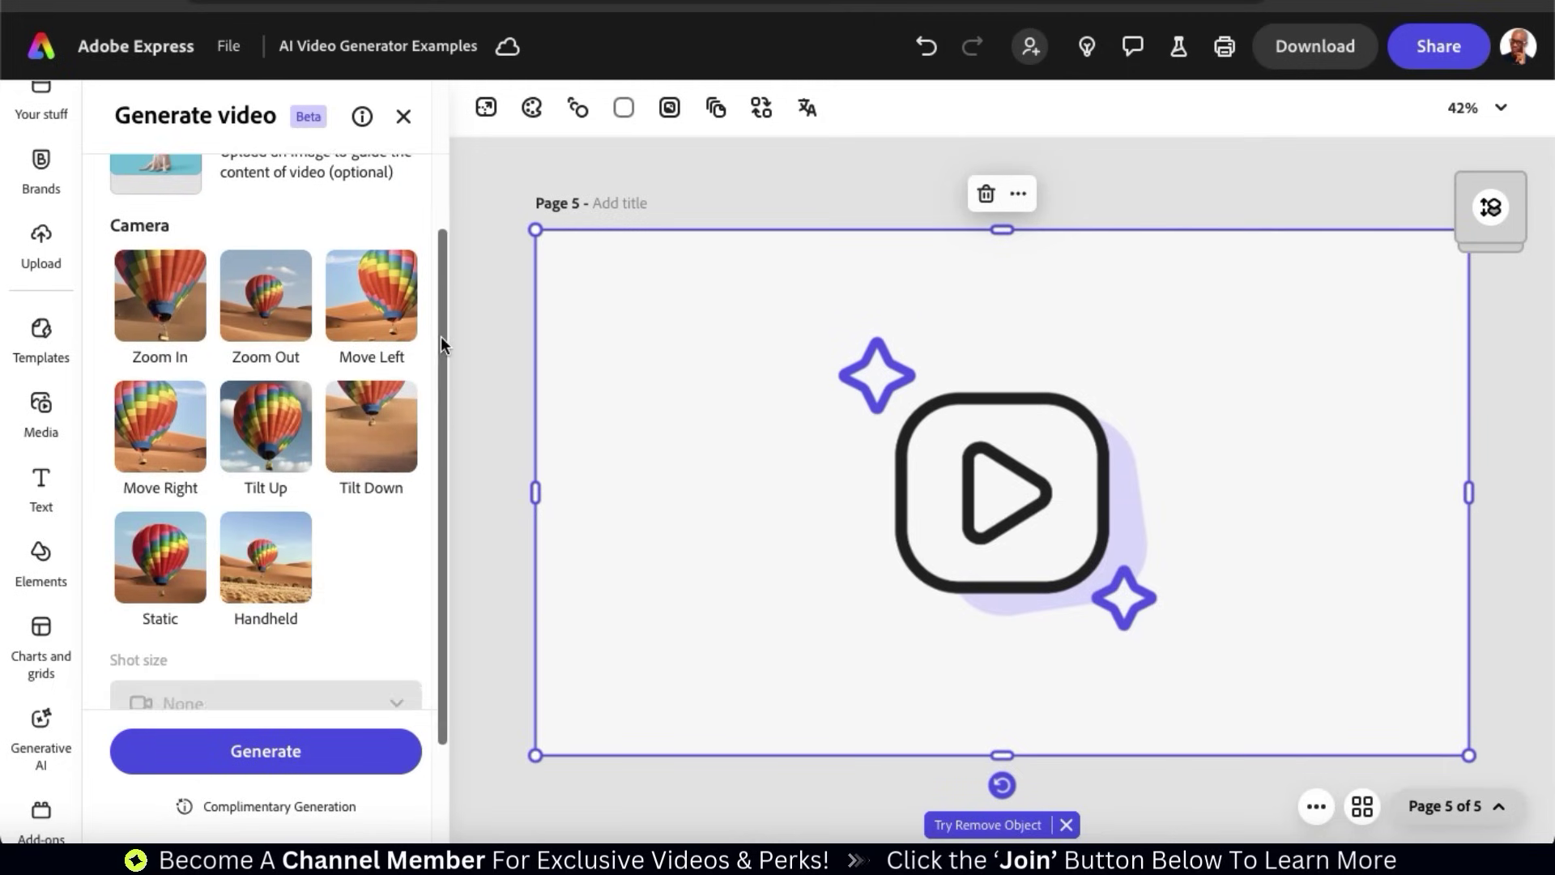
scroll(441, 337, up, 1)
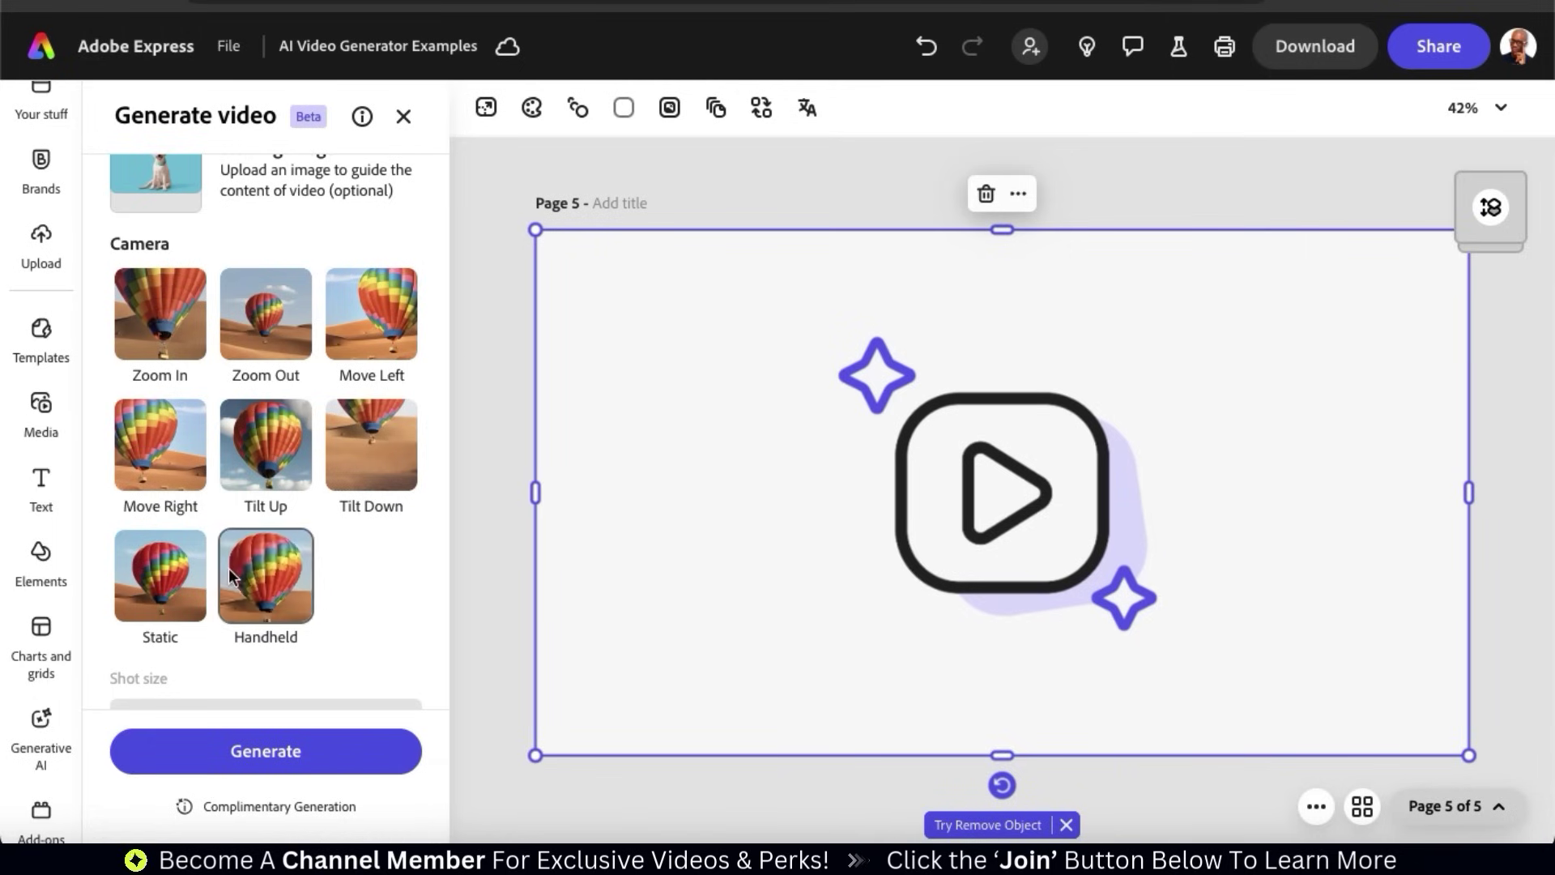
click(168, 590)
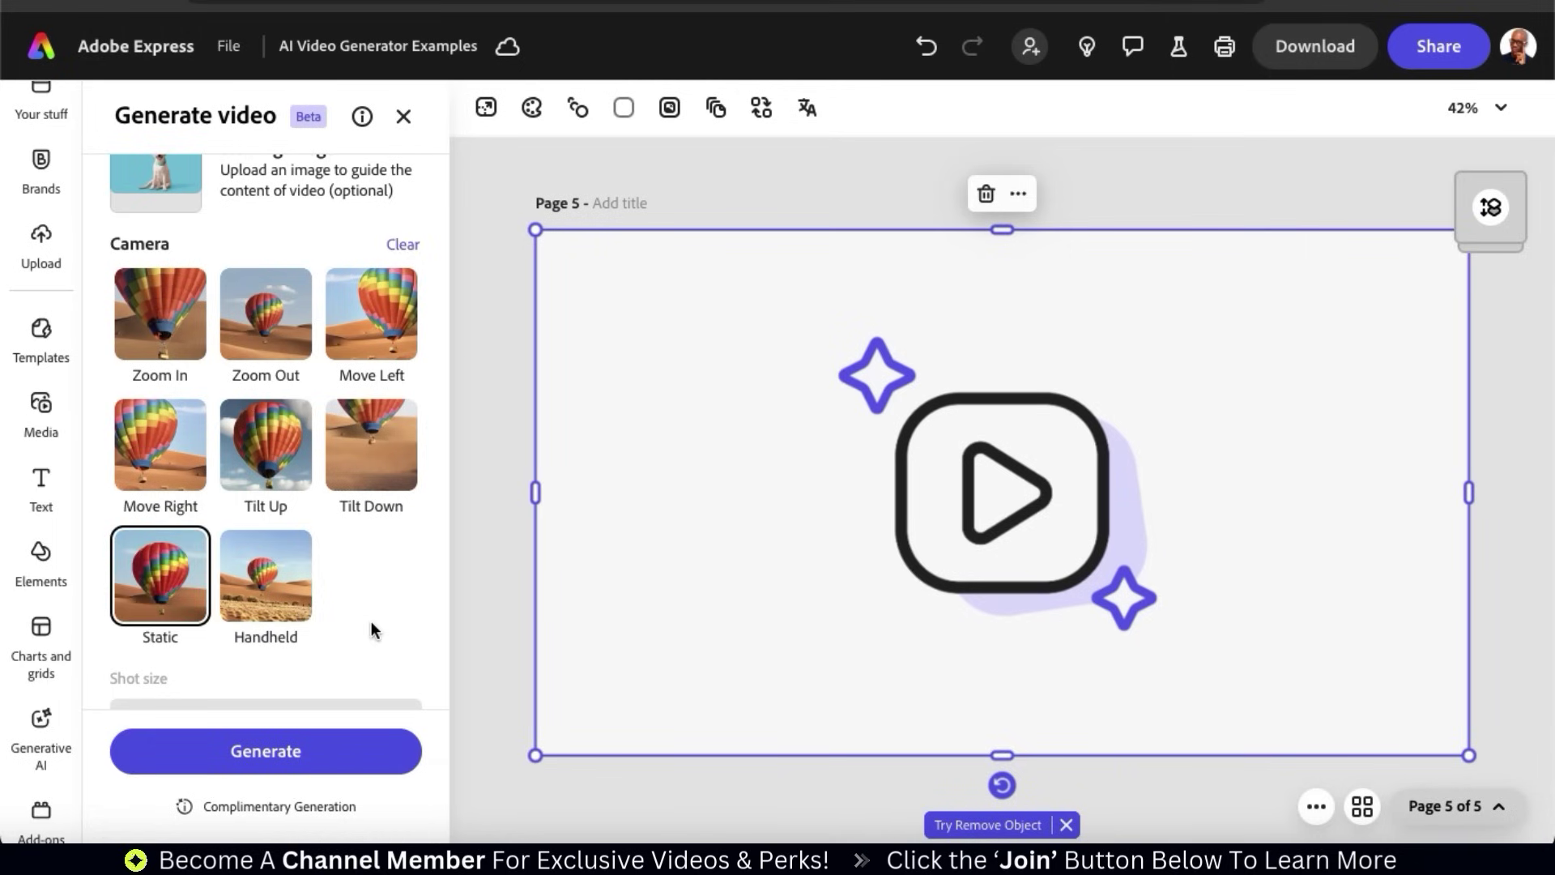
scroll(371, 620, down, 2)
scroll(371, 628, down, 4)
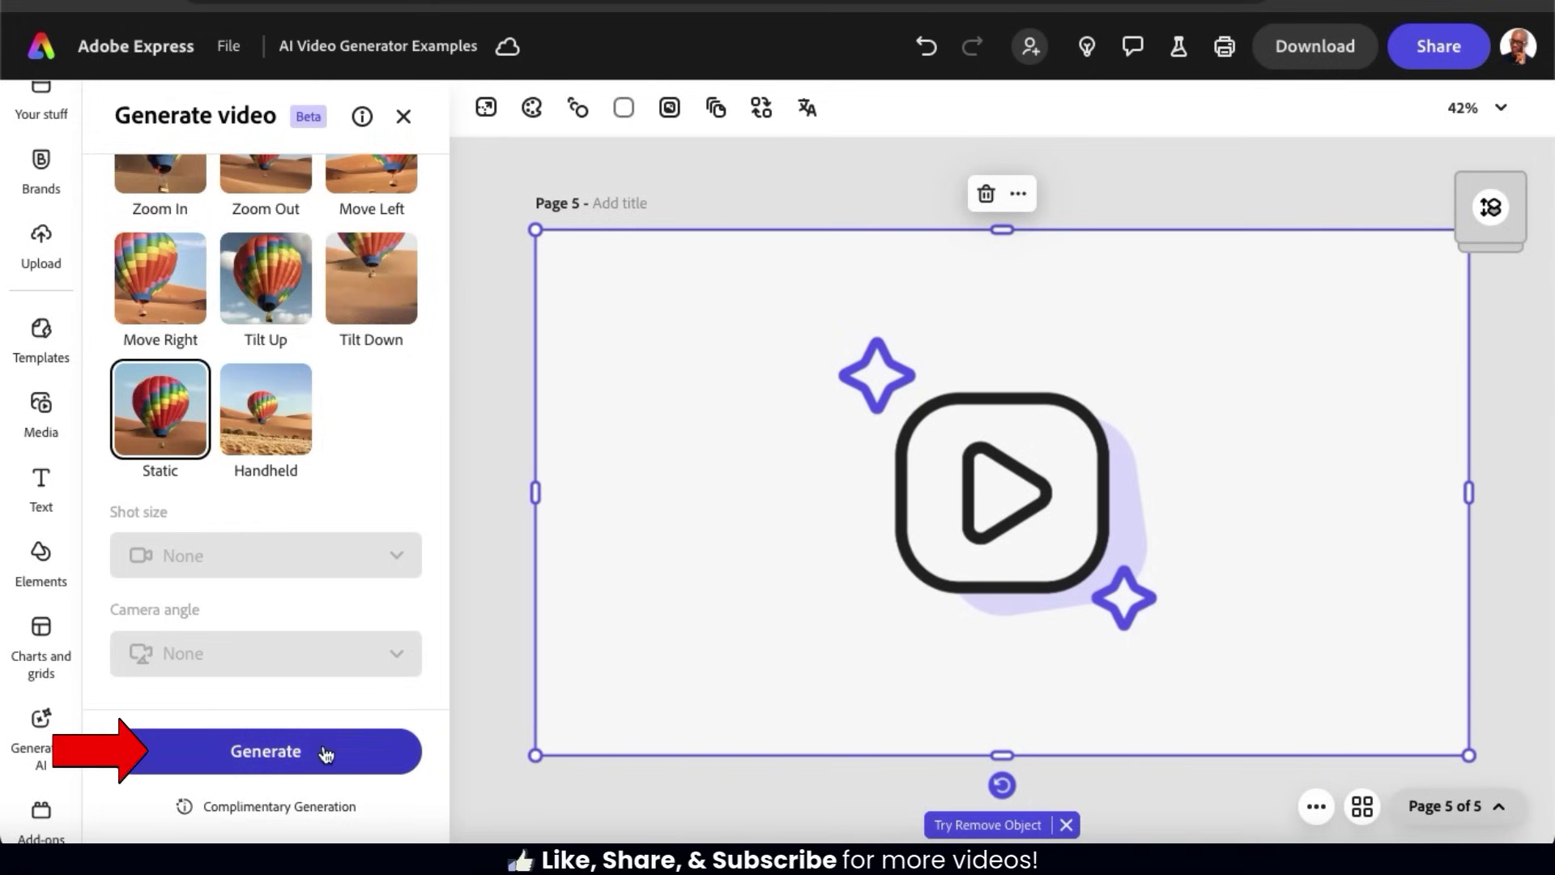
click(261, 769)
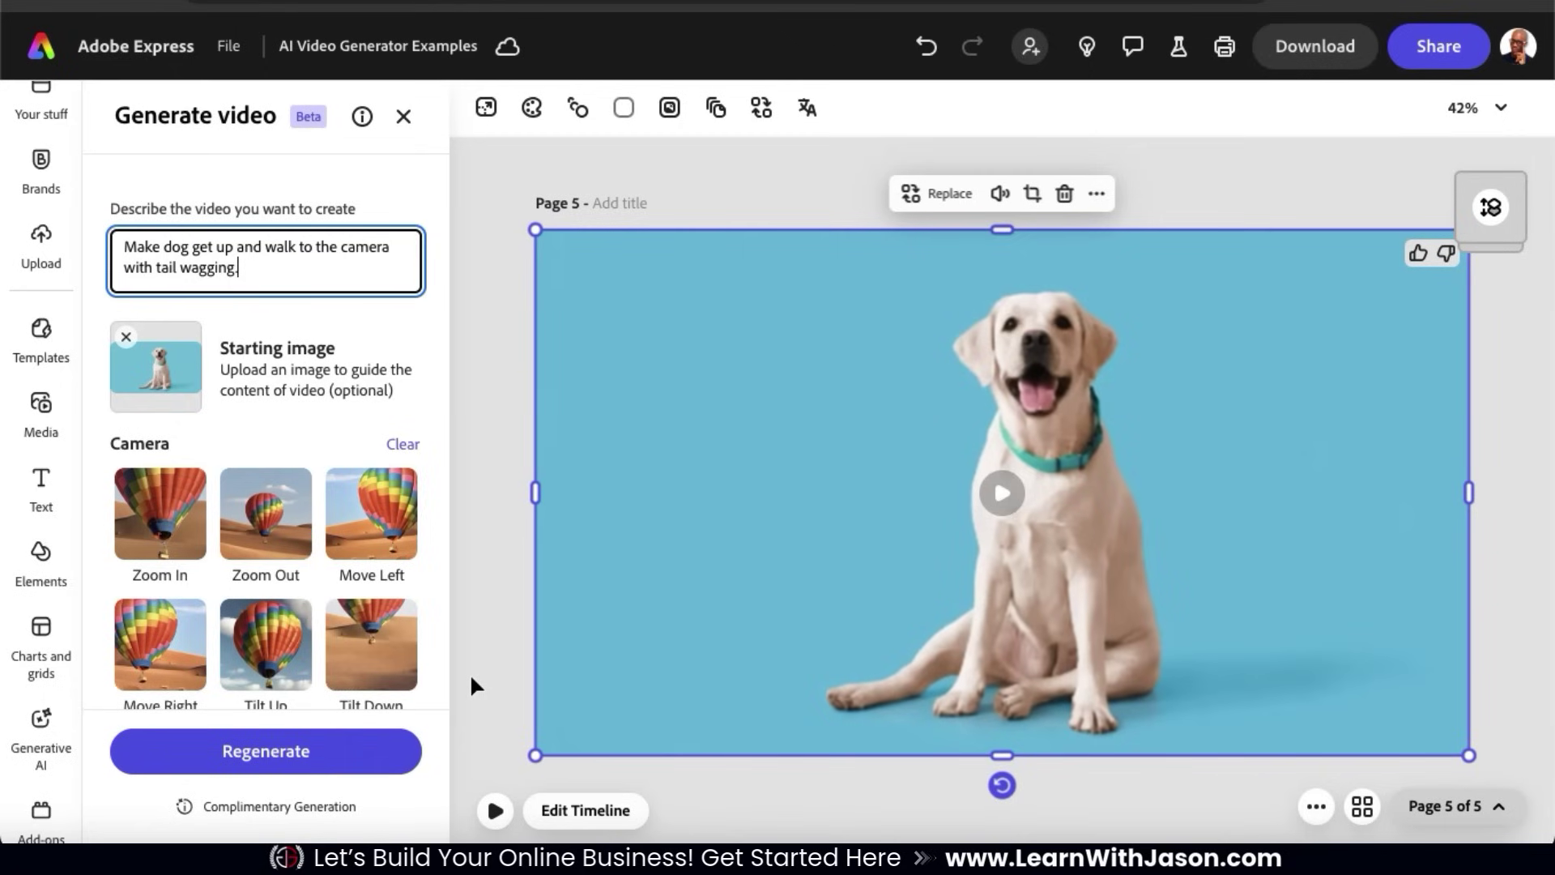
Play the generated dog video, then bring up Animate all for the page 8 pet grooming flyer.
click(1001, 493)
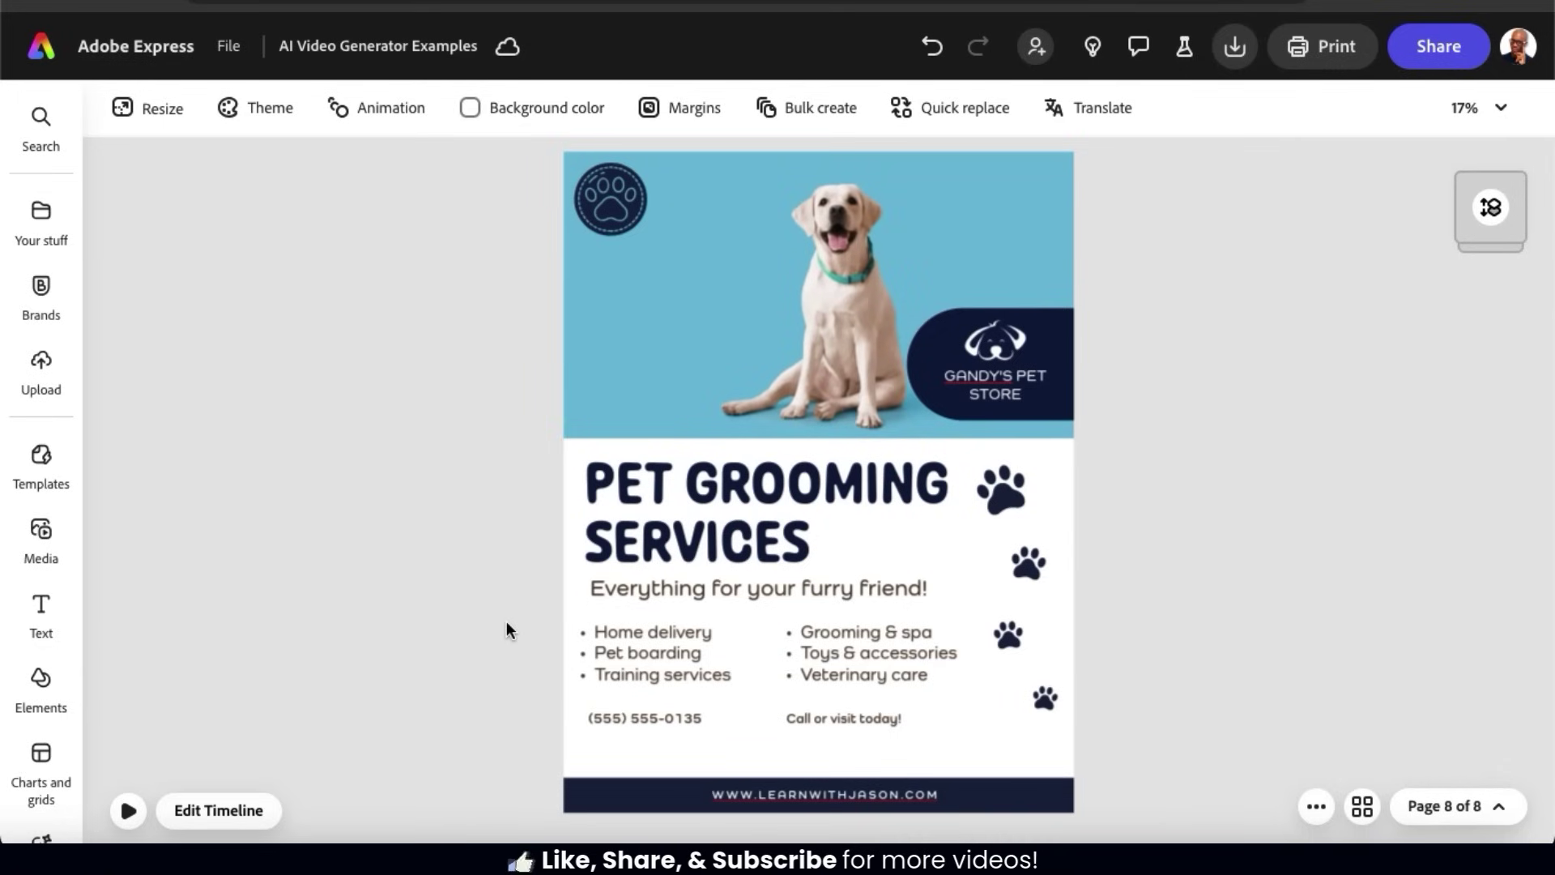
click(383, 113)
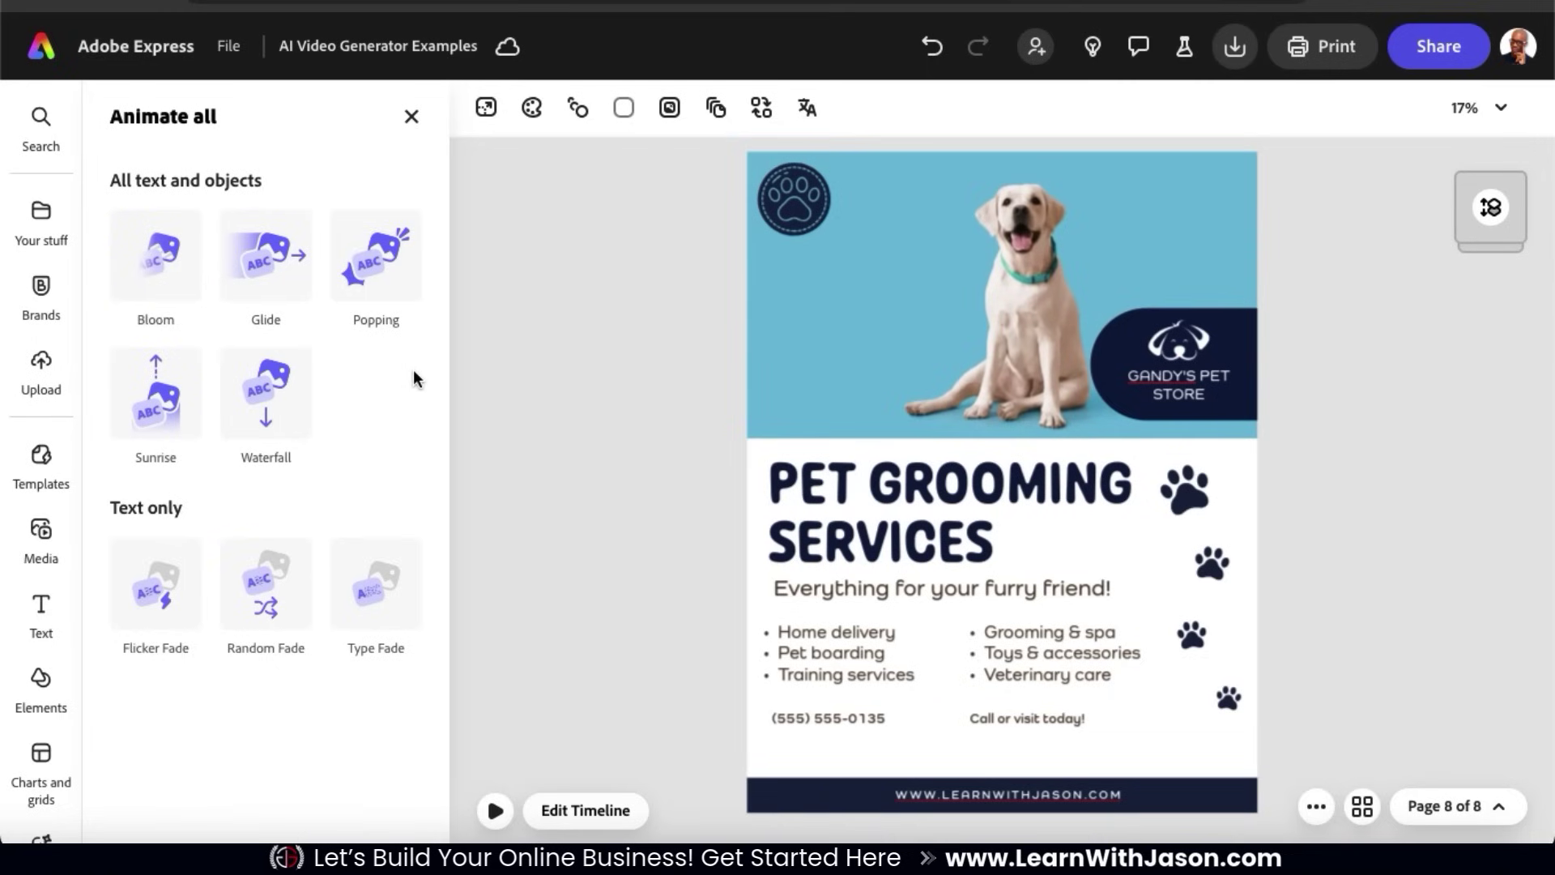
Apply the Sunrise animation to the whole flyer and select its blue header video.
click(170, 402)
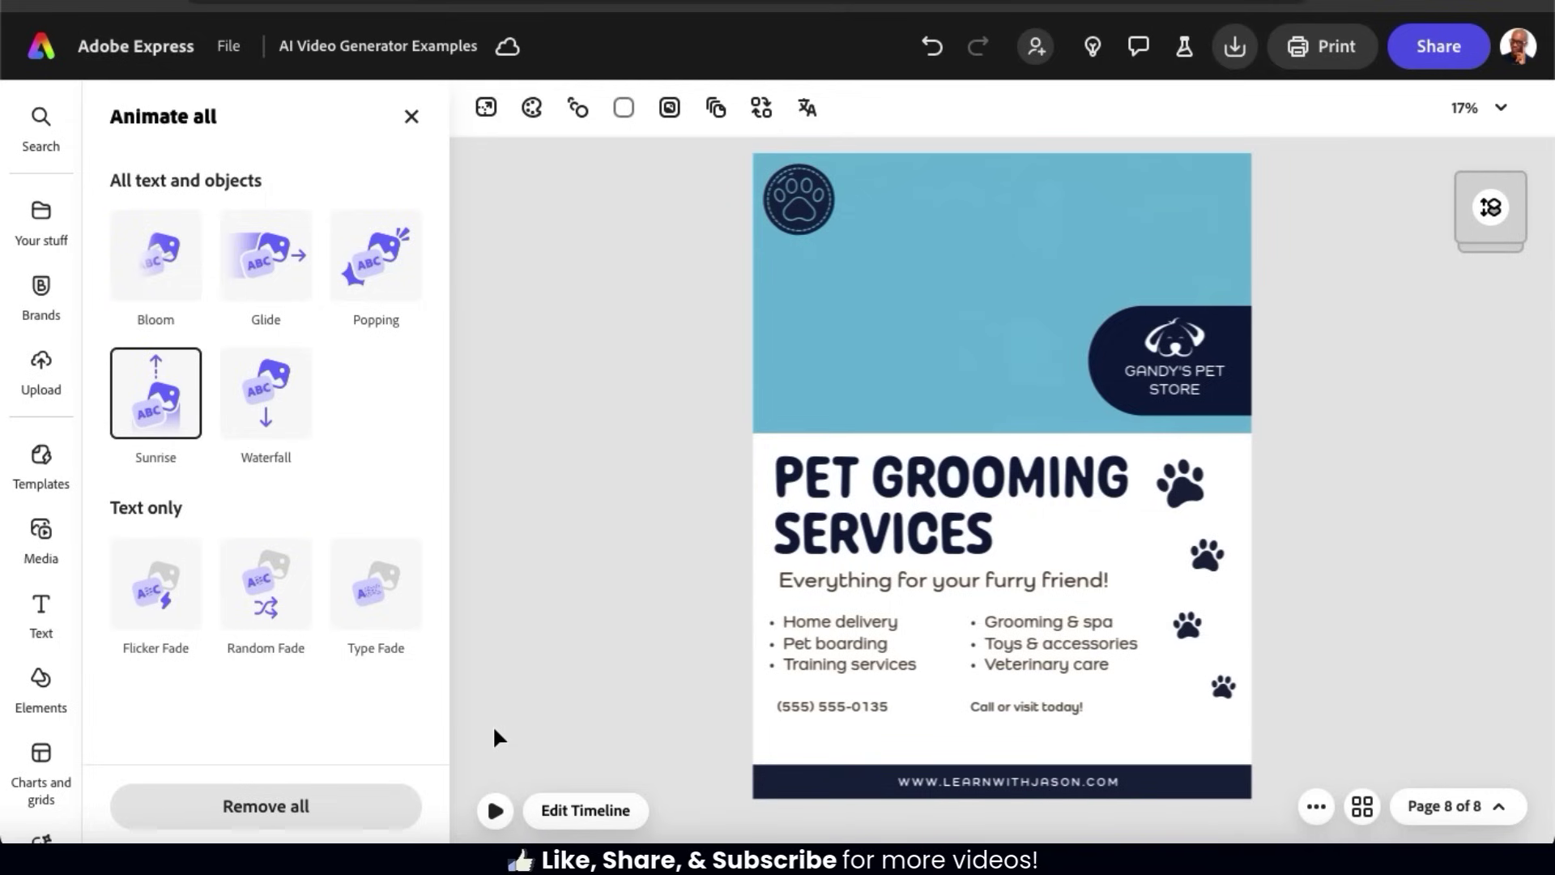
click(784, 413)
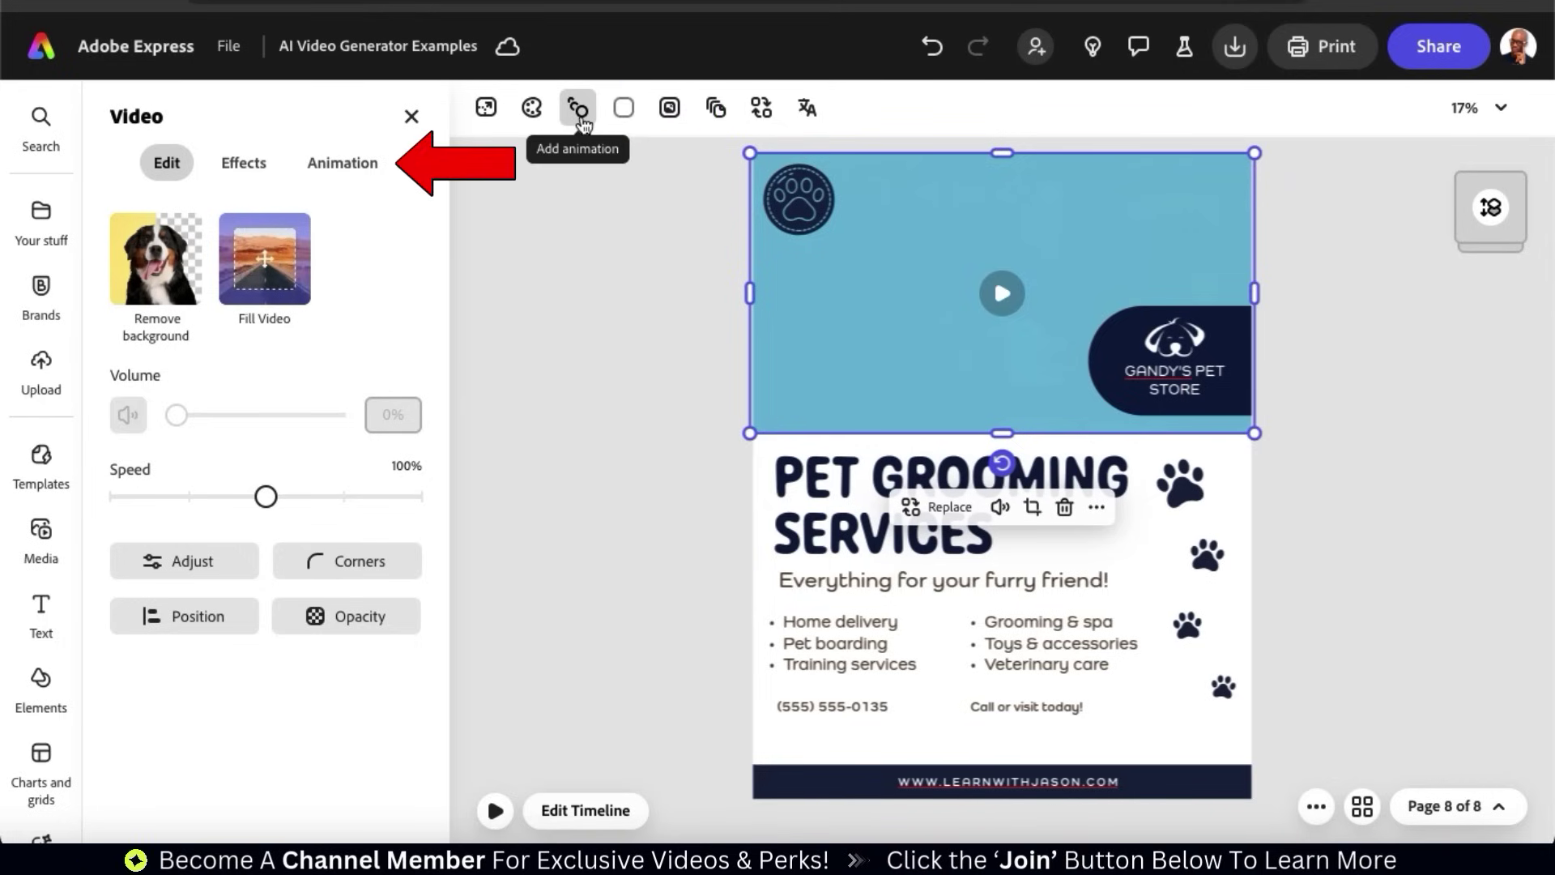
Browse the header video's animation presets and apply the Fade In animation.
click(378, 166)
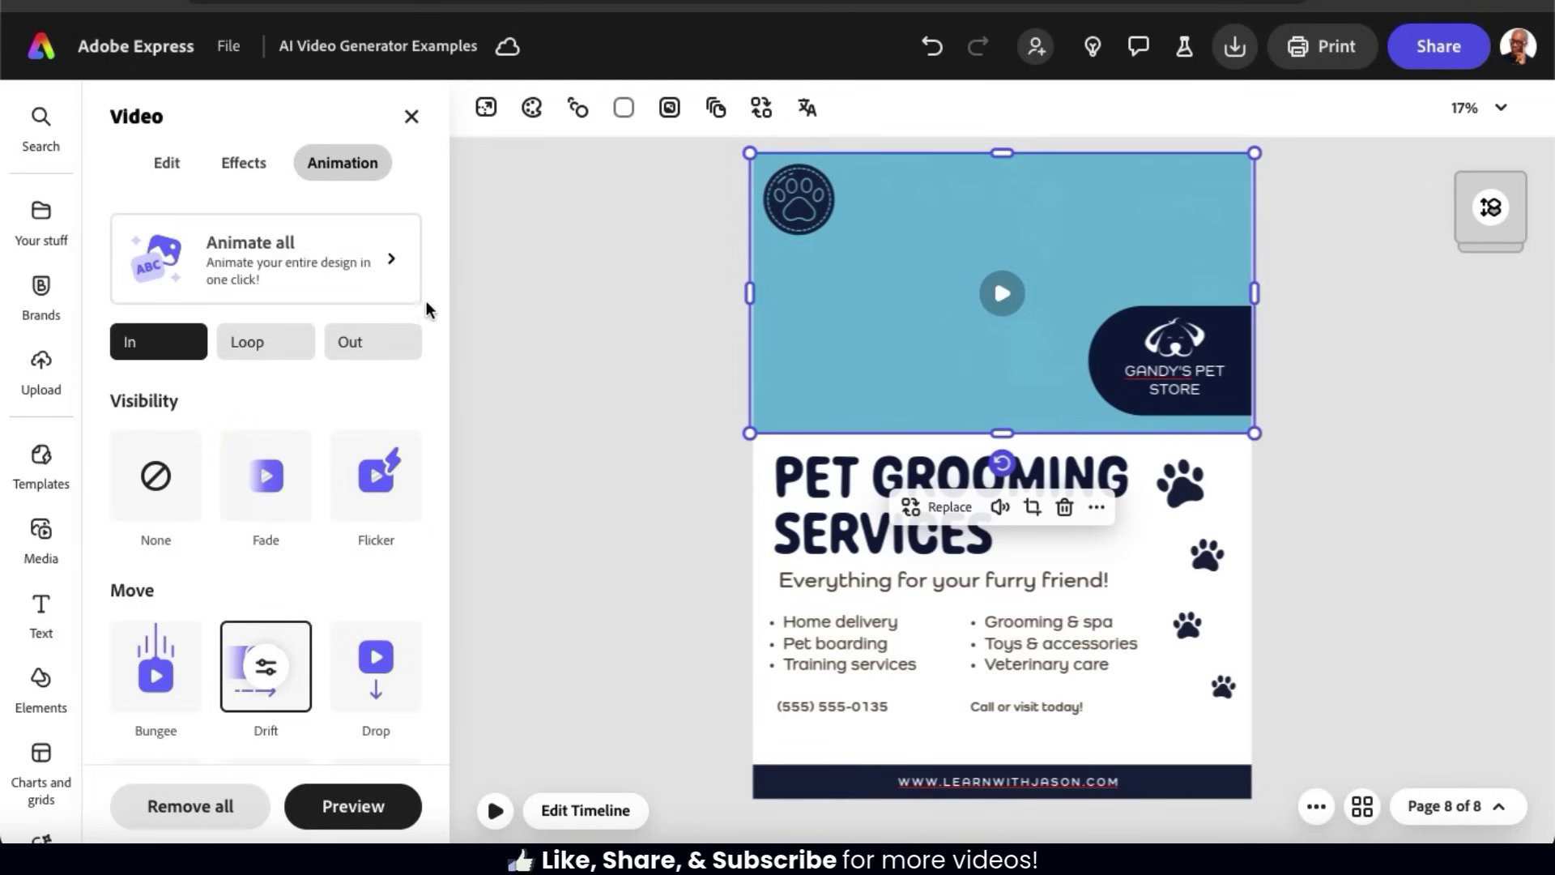
scroll(431, 320, down, 1)
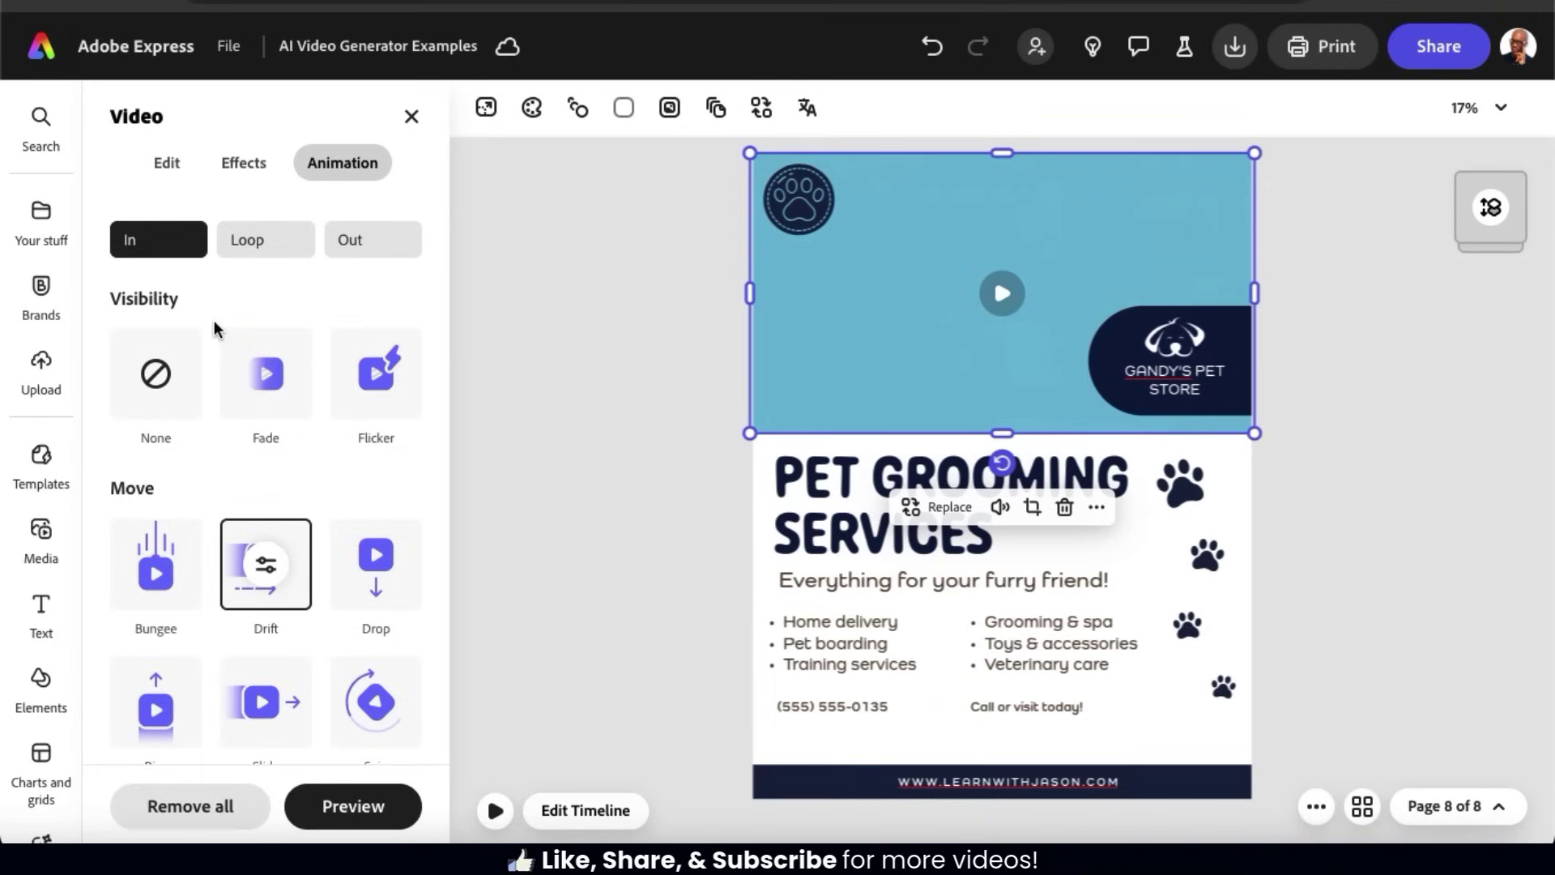
scroll(213, 319, down, 1)
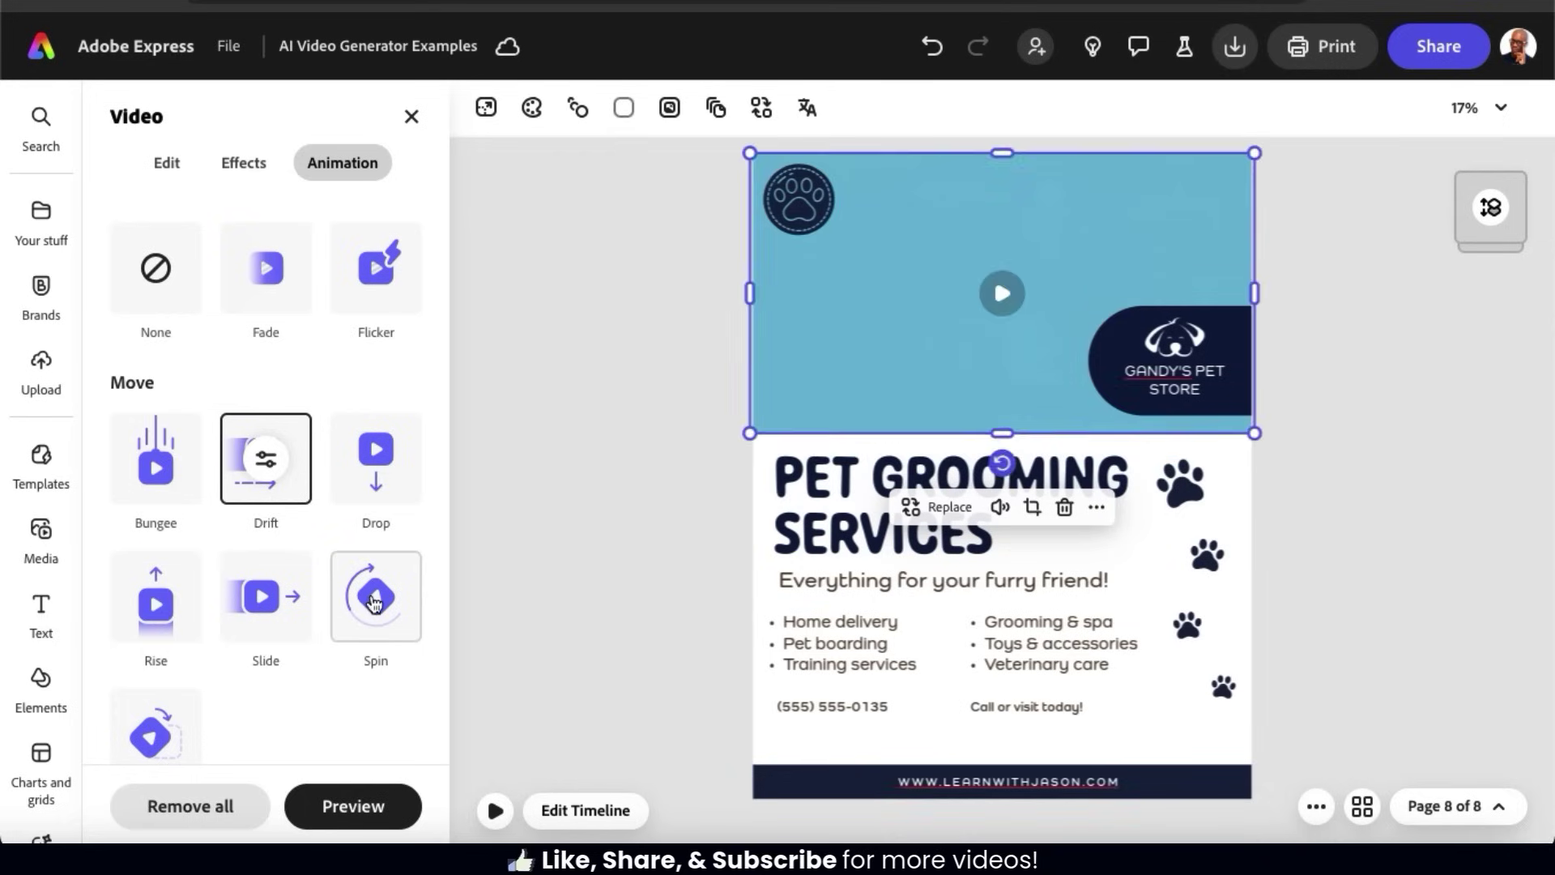
scroll(204, 618, down, 1)
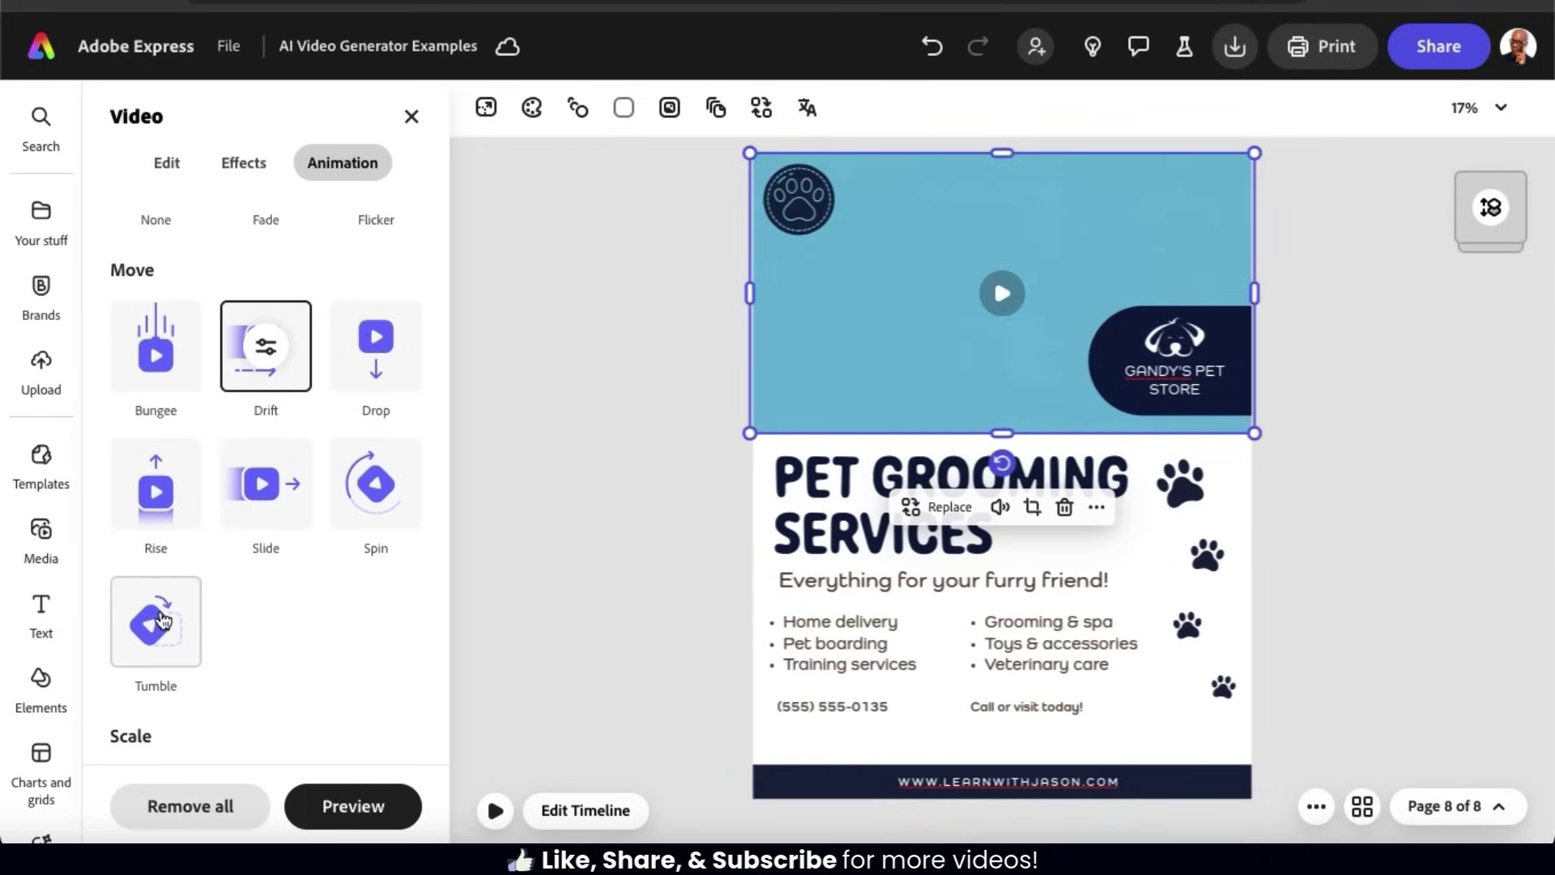
scroll(162, 620, down, 2)
scroll(191, 603, up, 3)
scroll(162, 567, up, 1)
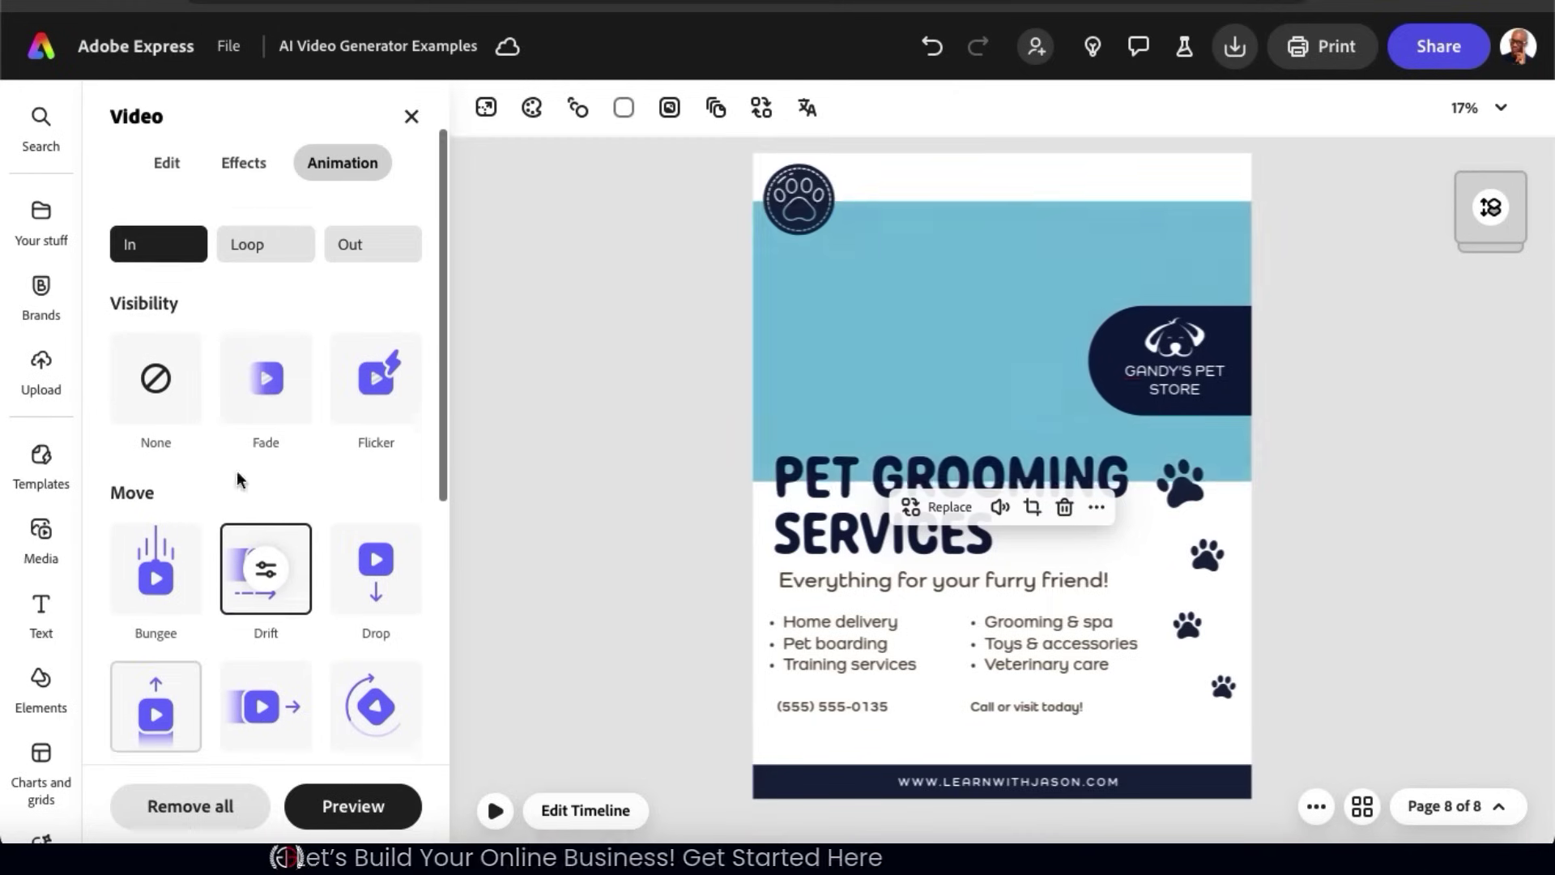
click(275, 393)
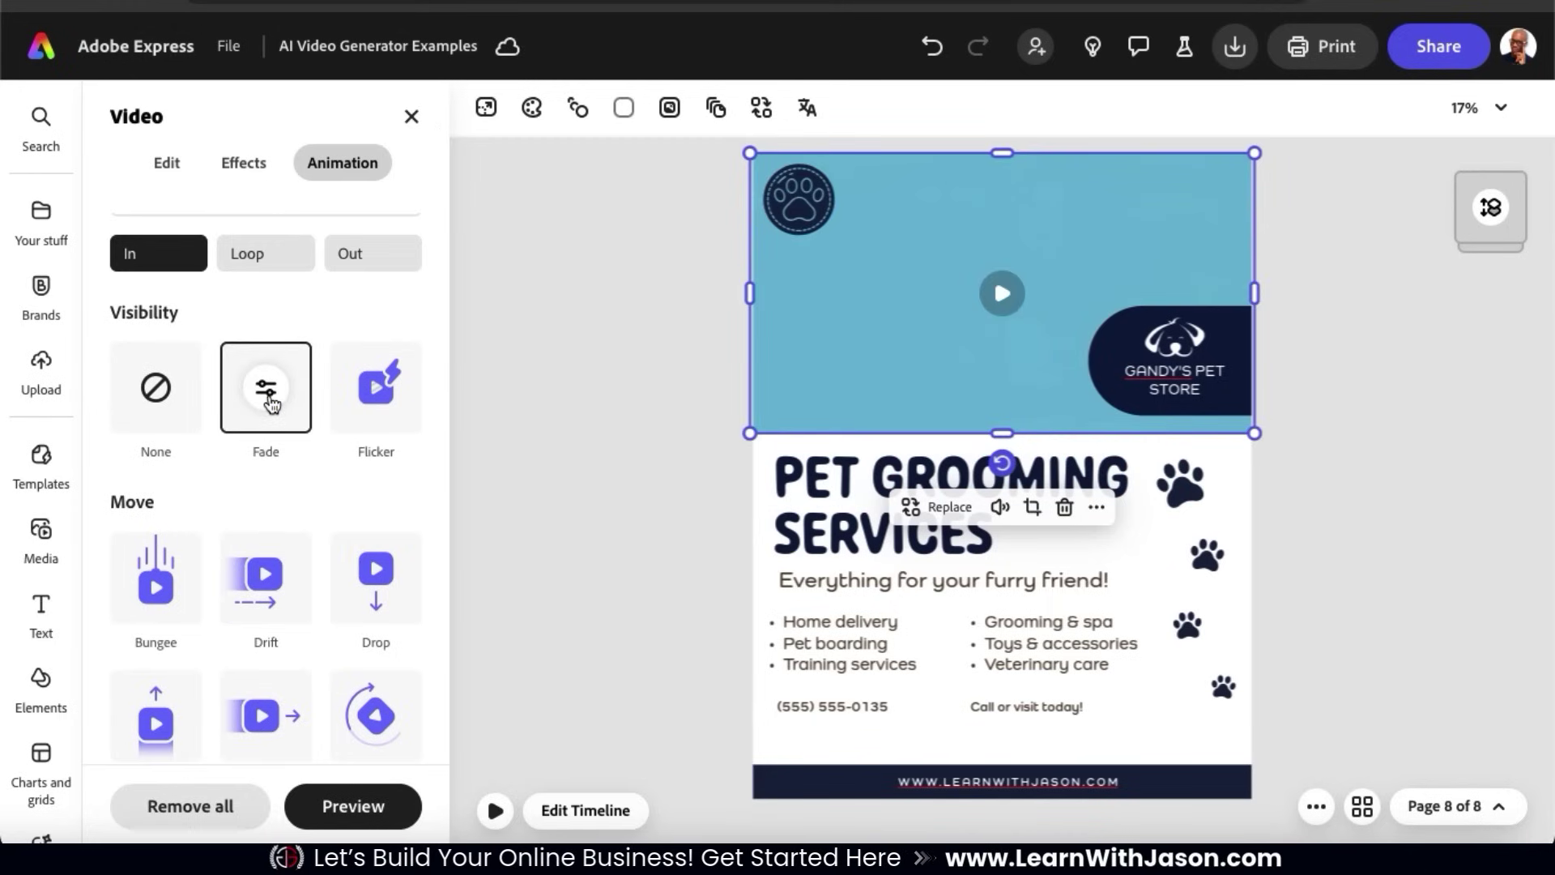
Set the header video's Fade In duration to 0.75 seconds, check the Loop and Out options, and play the flyer.
click(270, 397)
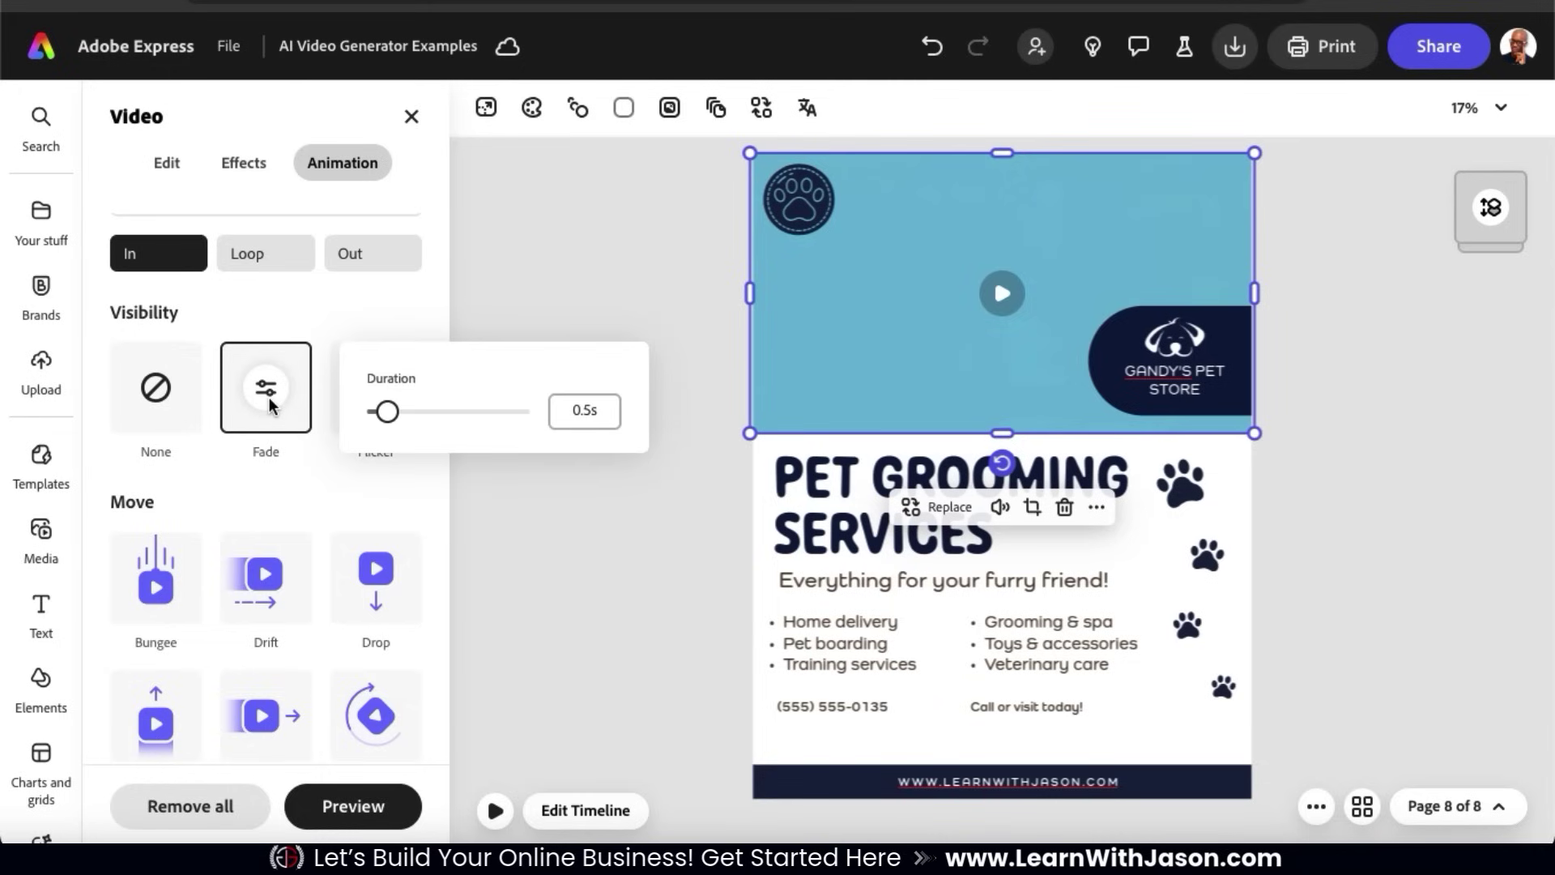
drag(393, 419, 388, 417)
click(390, 311)
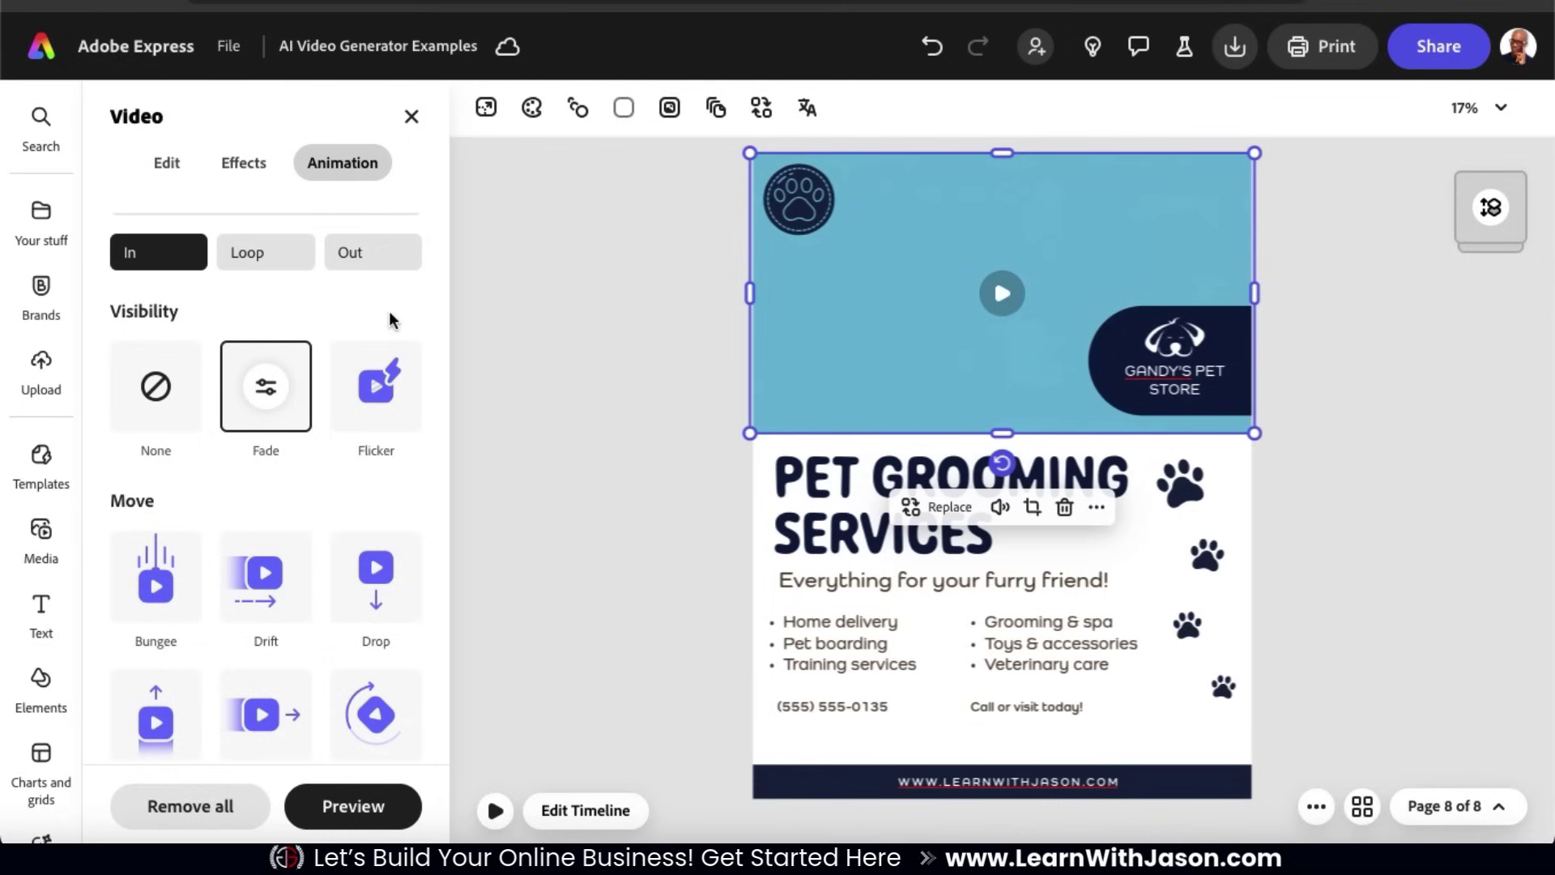
click(288, 260)
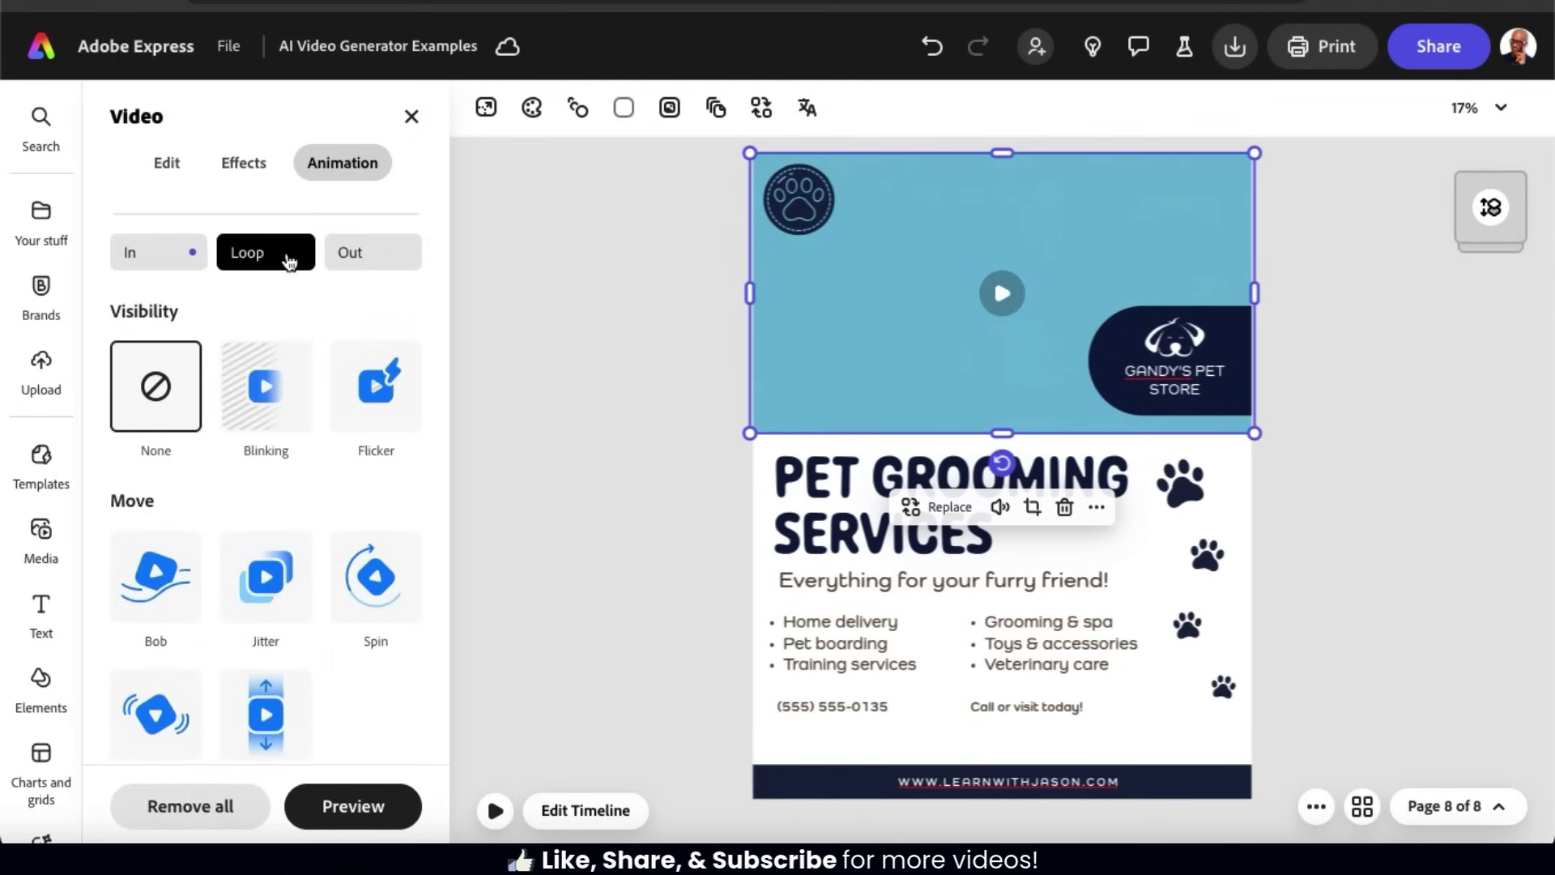
click(350, 264)
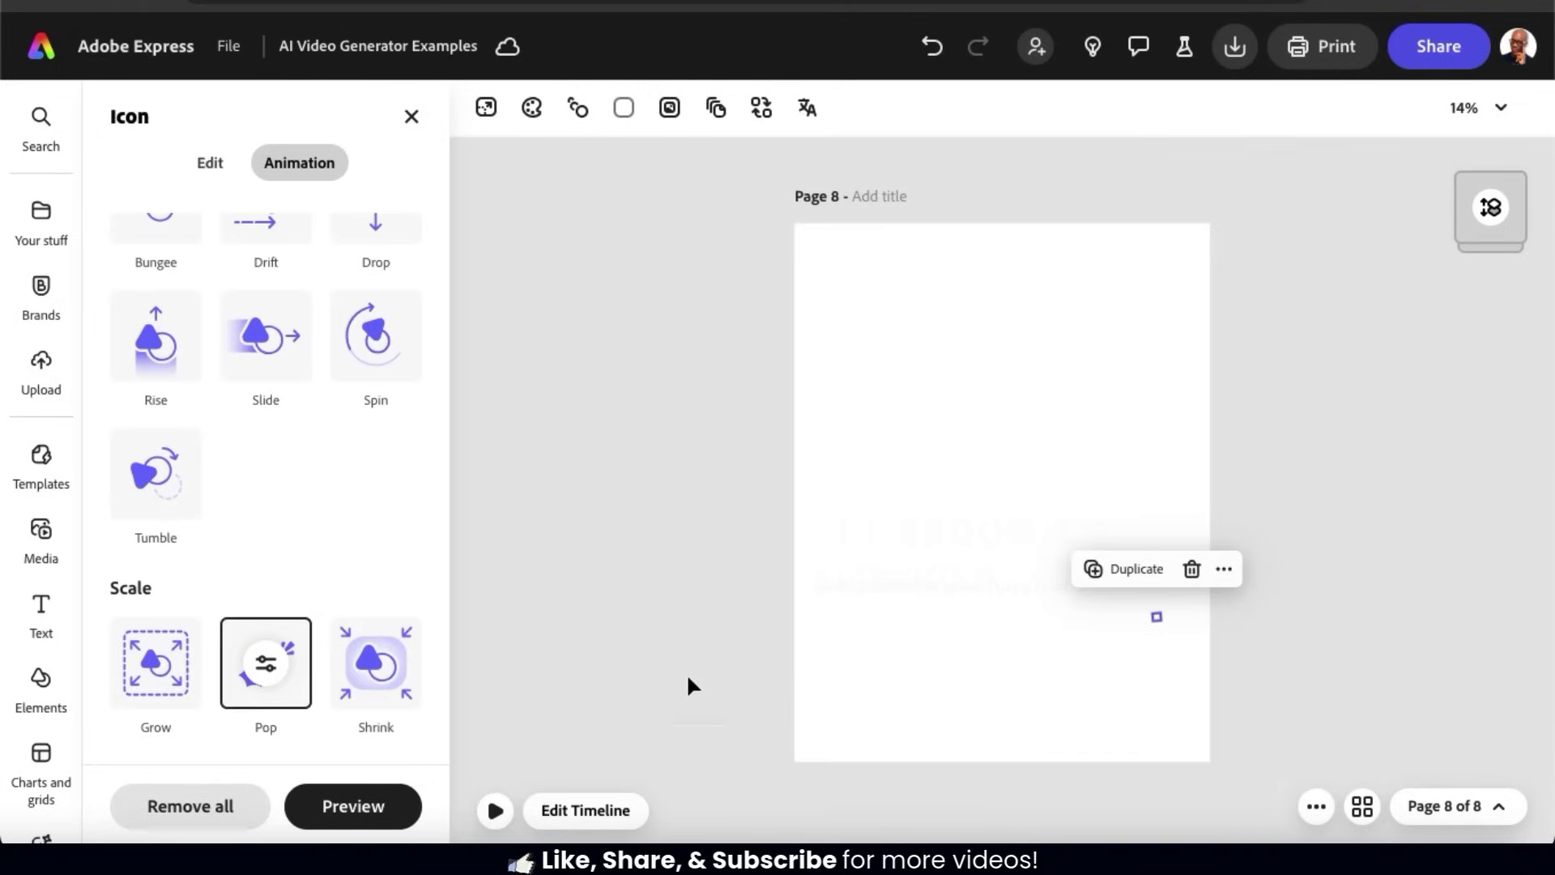
click(496, 811)
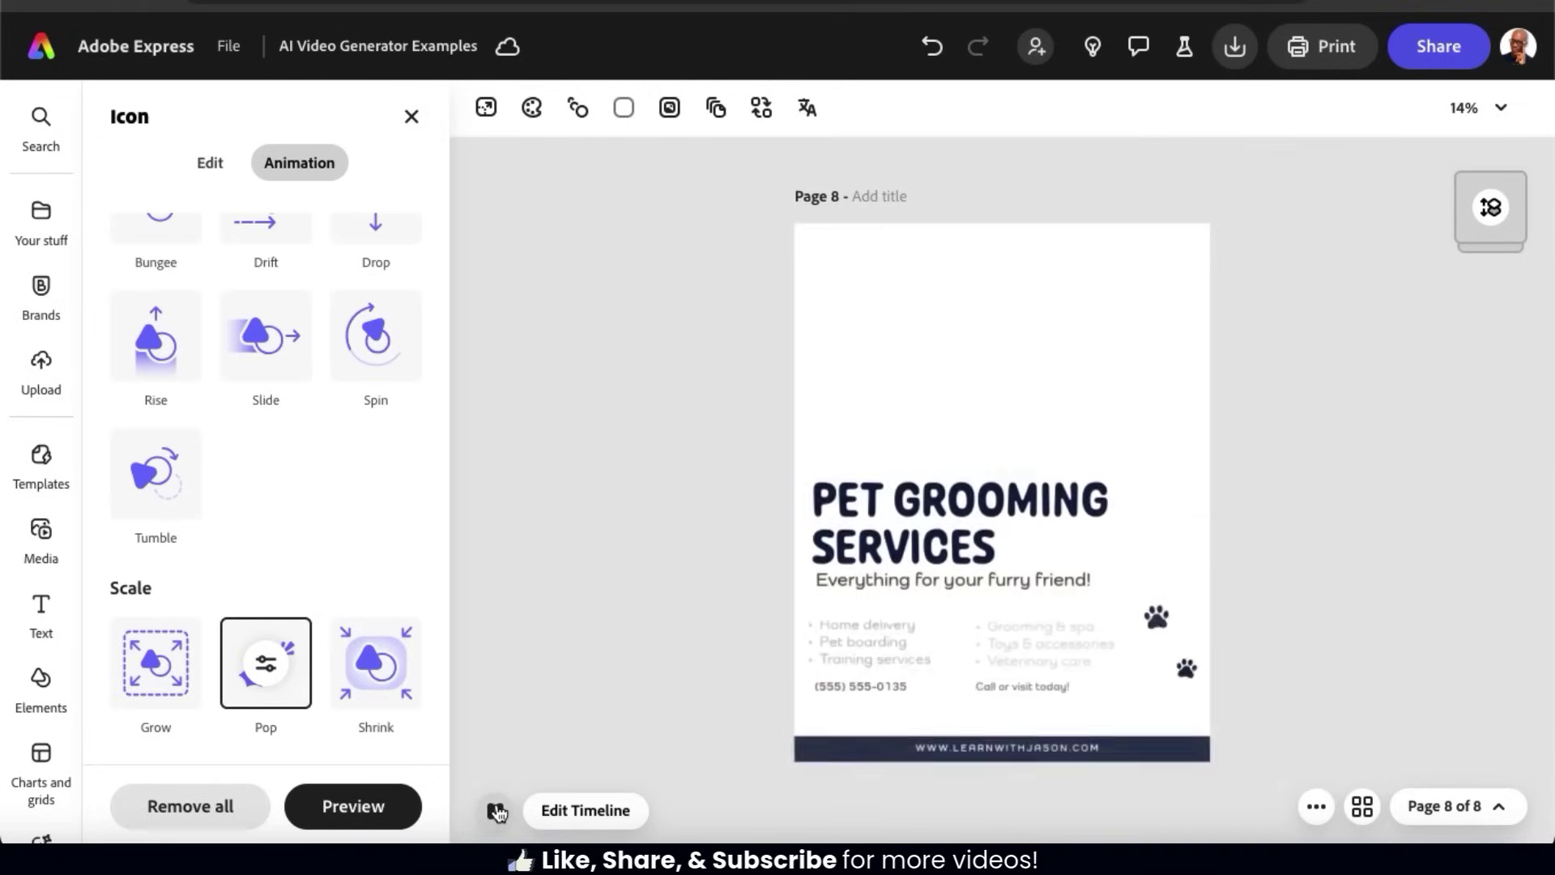